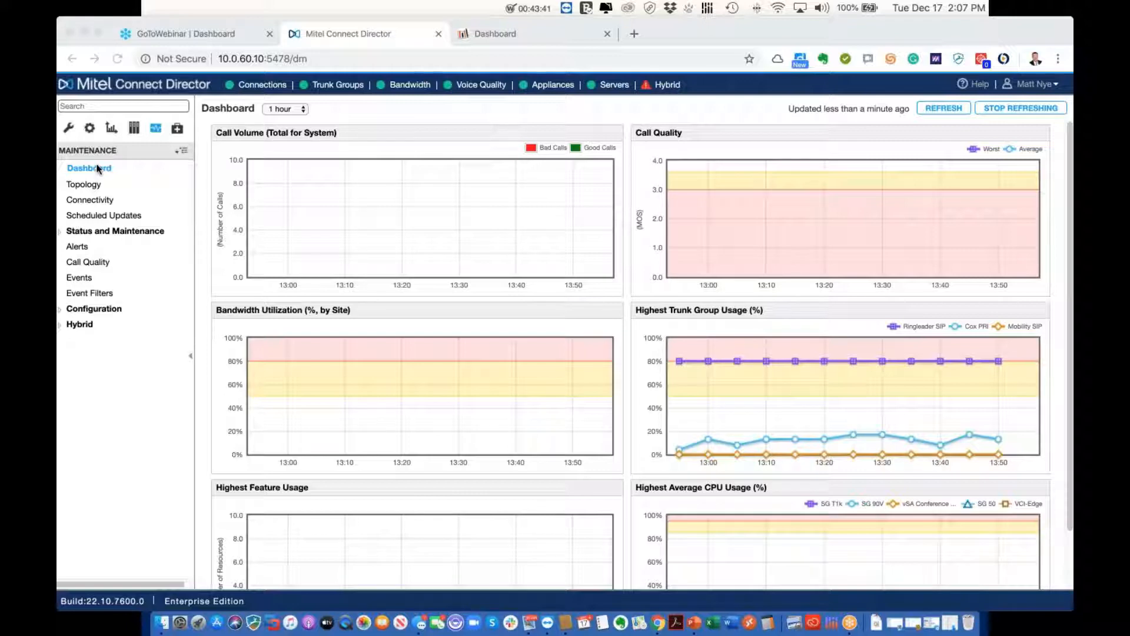
# Open Administration > Users and sign back in with the saved login credentials
pyautogui.click(70, 129)
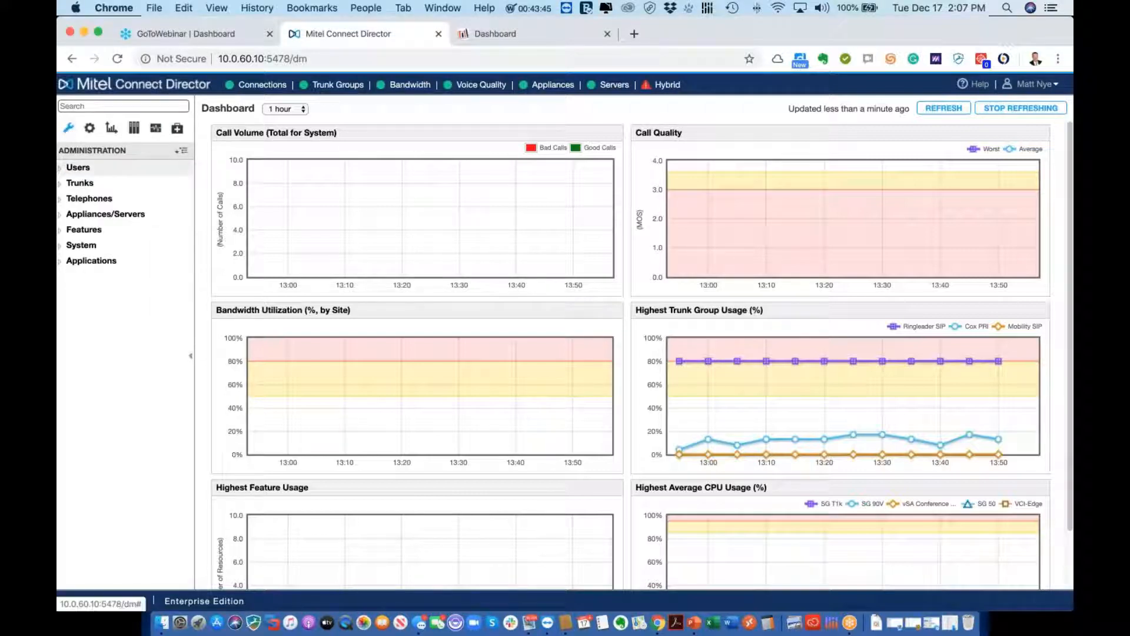
pyautogui.click(61, 171)
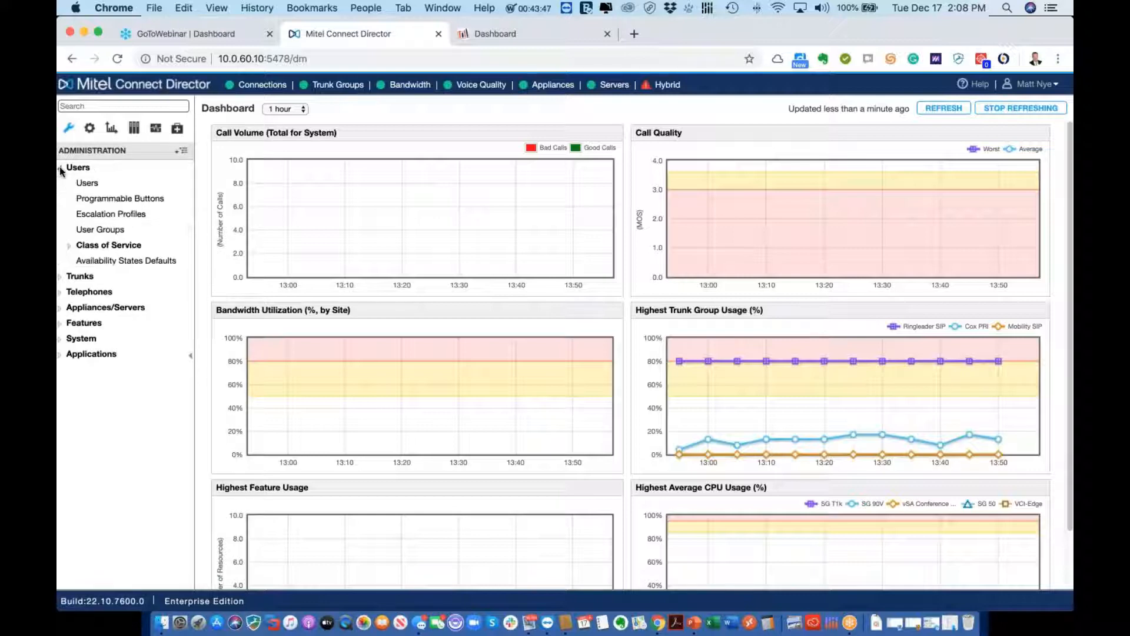
pyautogui.click(80, 185)
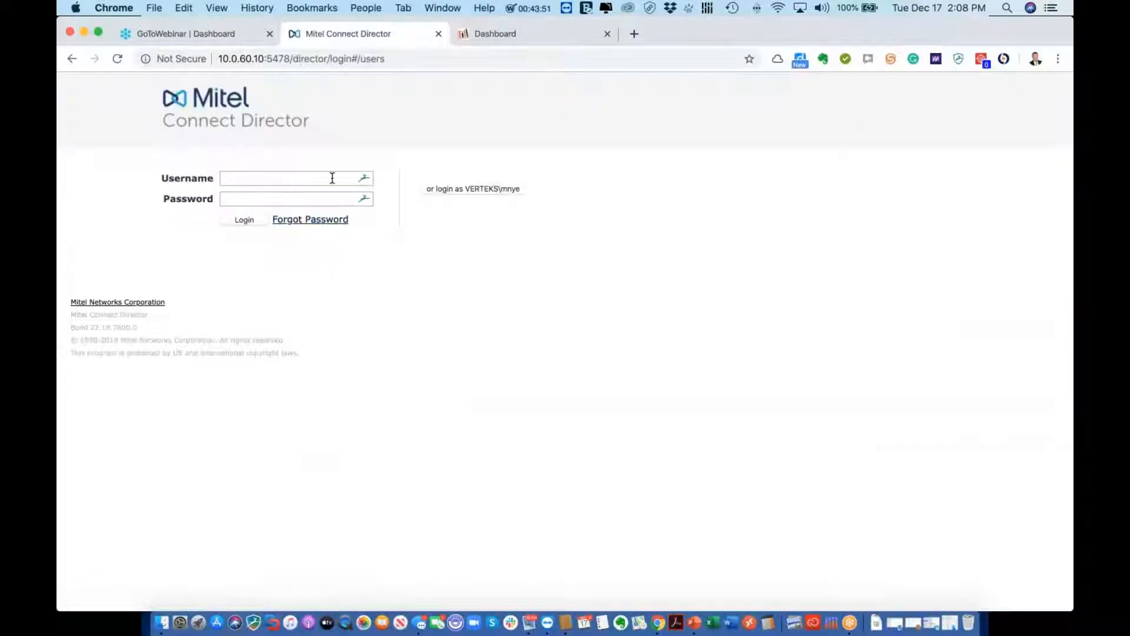
pyautogui.click(331, 178)
pyautogui.click(326, 242)
pyautogui.click(243, 221)
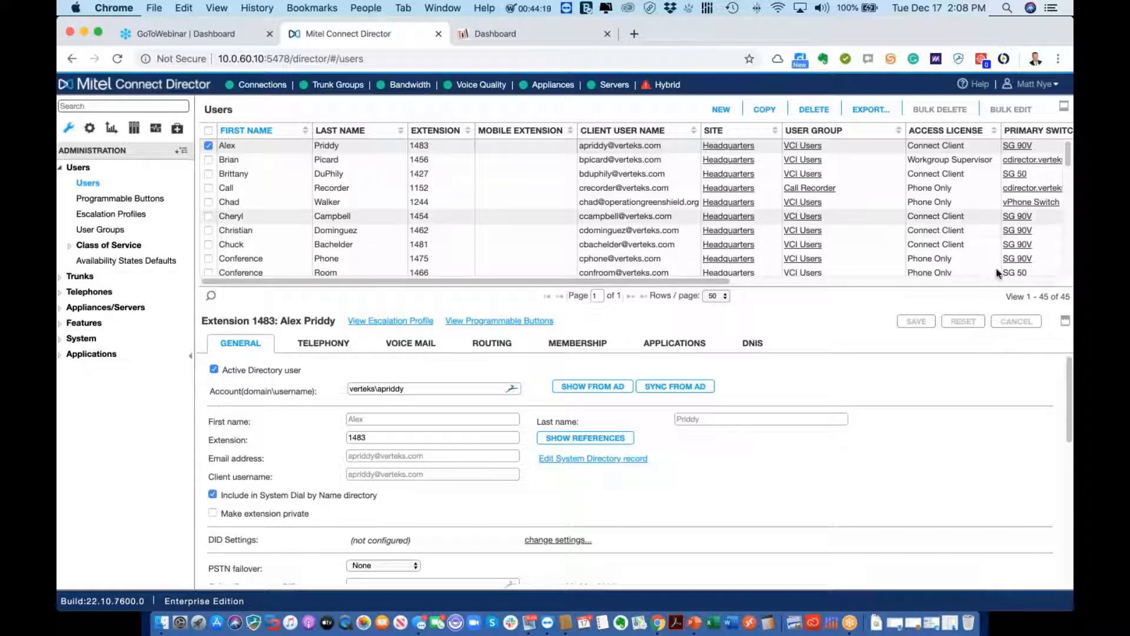
# Enlarge and restore the user details panel, then start a new user record at extension 1920
pyautogui.click(1066, 320)
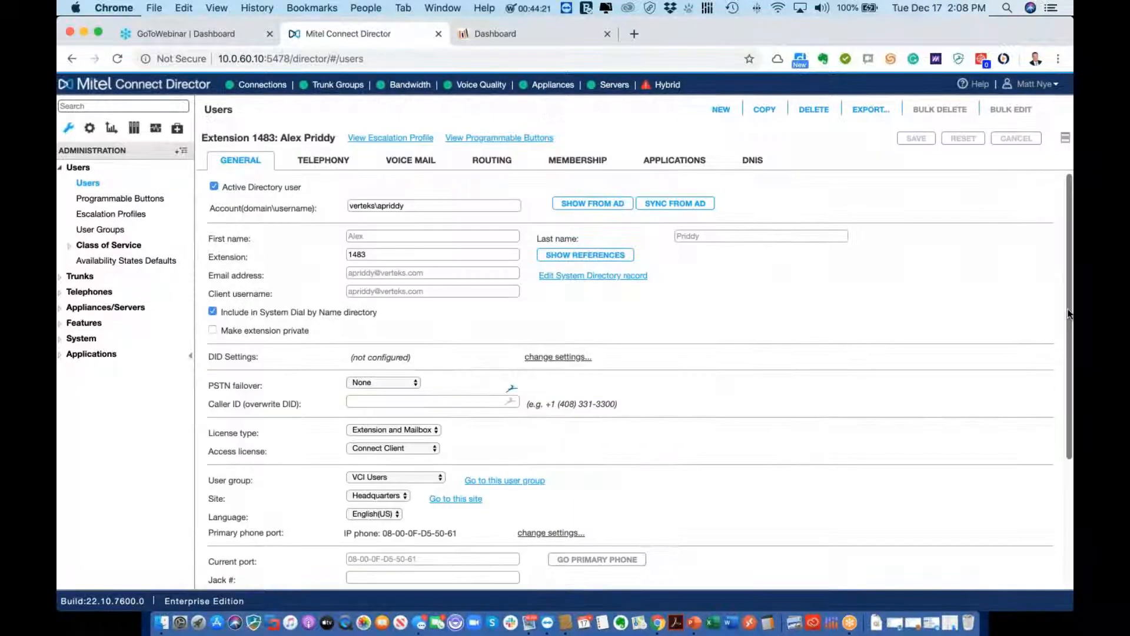
pyautogui.click(1066, 138)
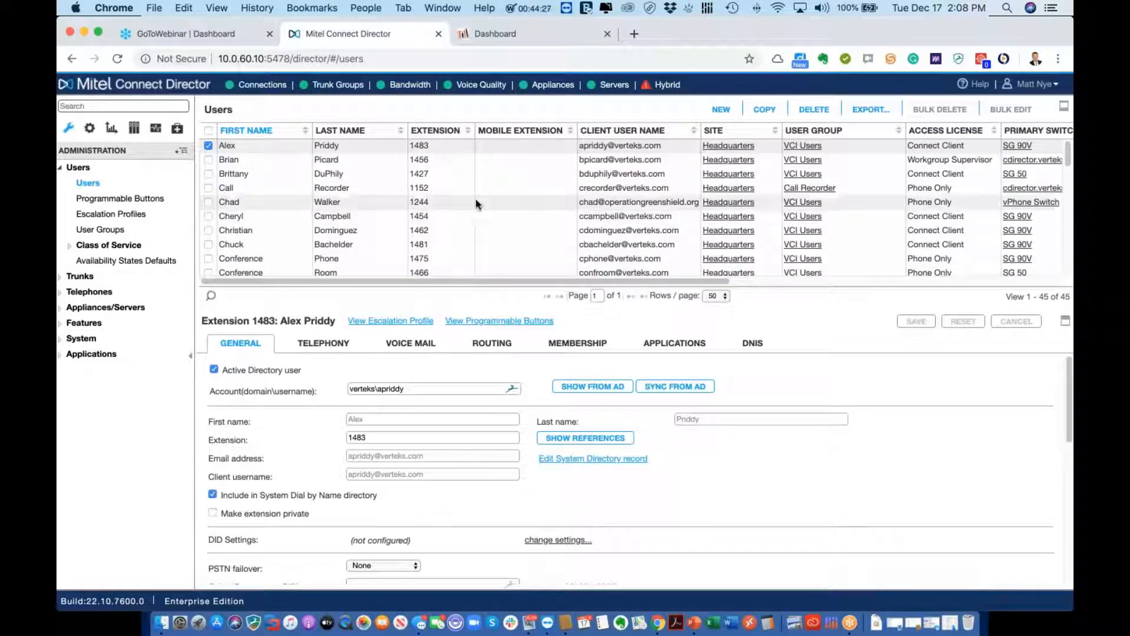
pyautogui.click(725, 114)
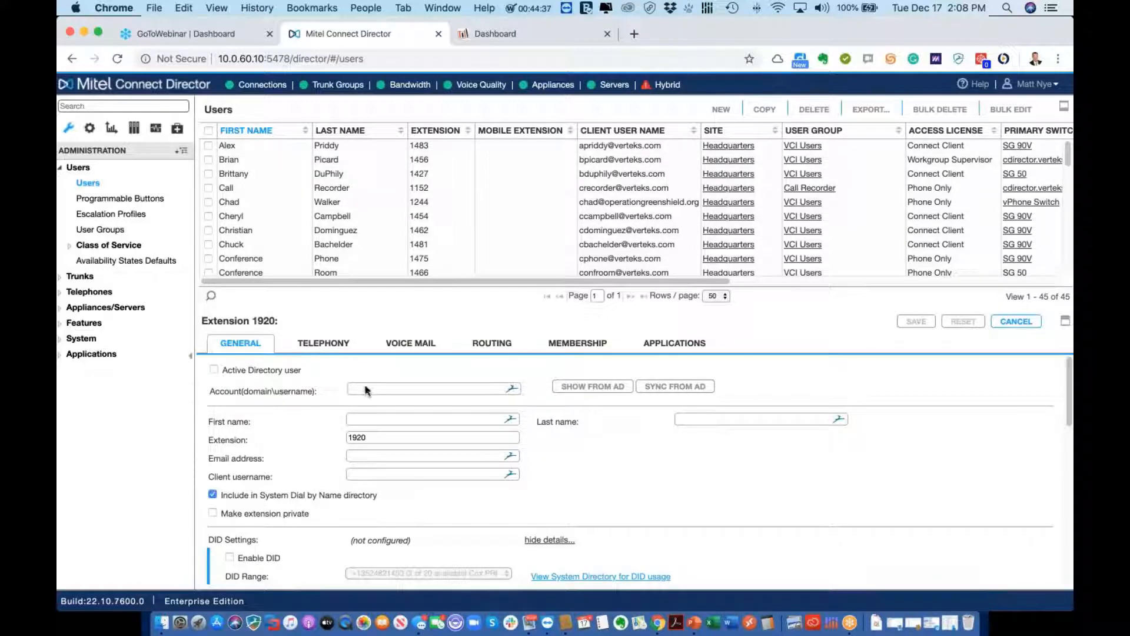
pyautogui.click(381, 421)
pyautogui.write('David')
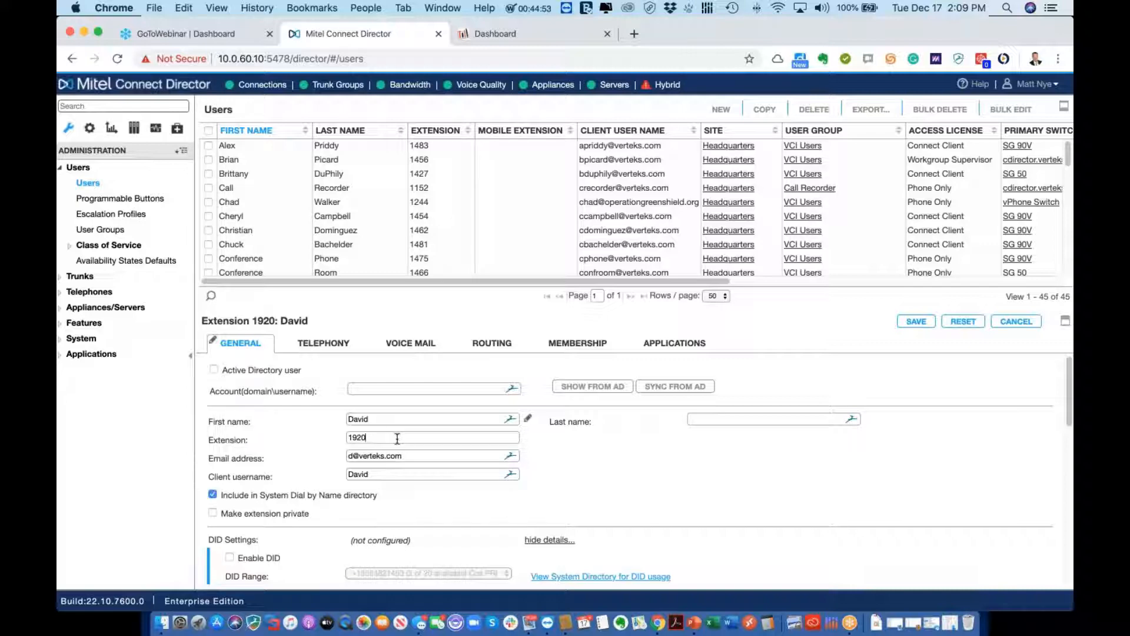
pyautogui.press('BackSpace')
pyautogui.write('1')
pyautogui.press('Tab')
pyautogui.click(426, 471)
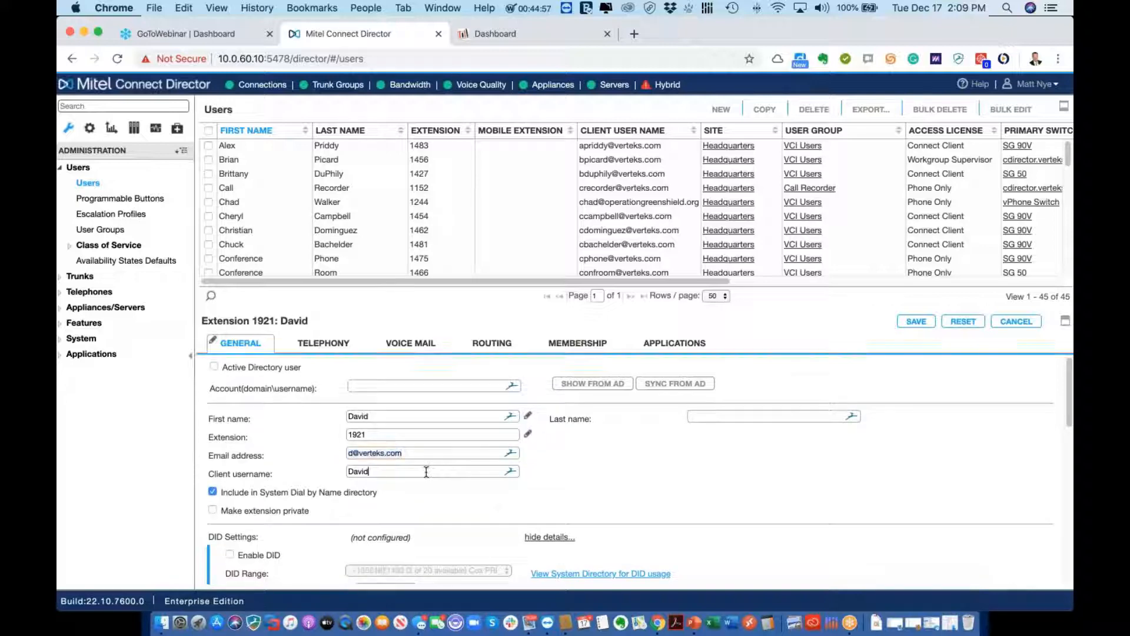
pyautogui.write('@verteks.')
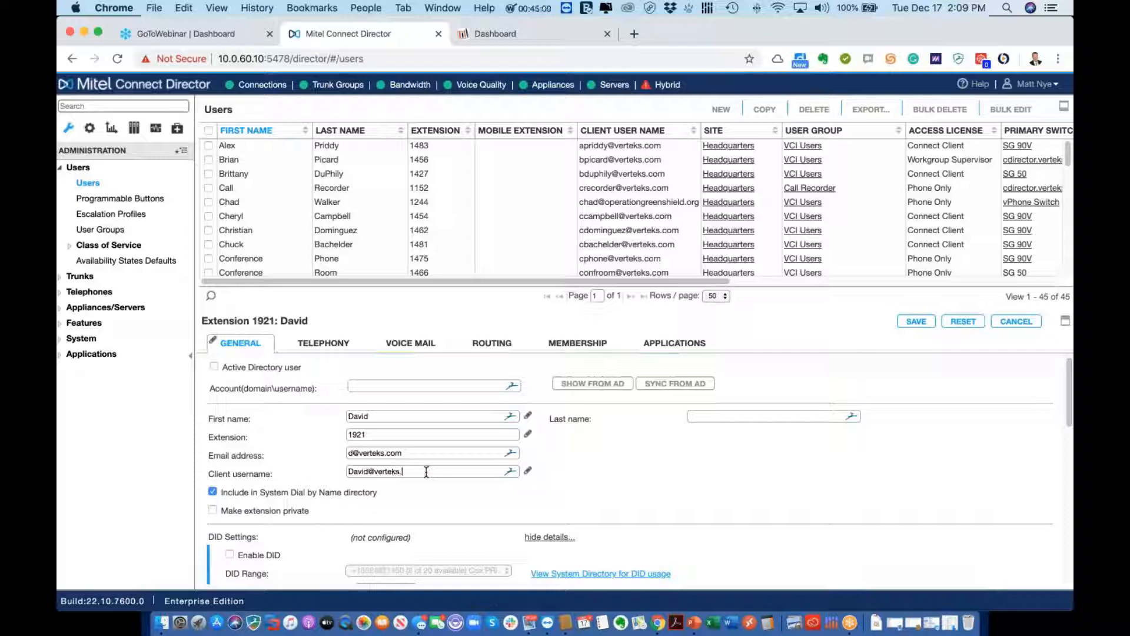
pyautogui.press('BackSpace')
pyautogui.click(468, 513)
pyautogui.scroll(-4, 469, 514)
pyautogui.scroll(1, 471, 517)
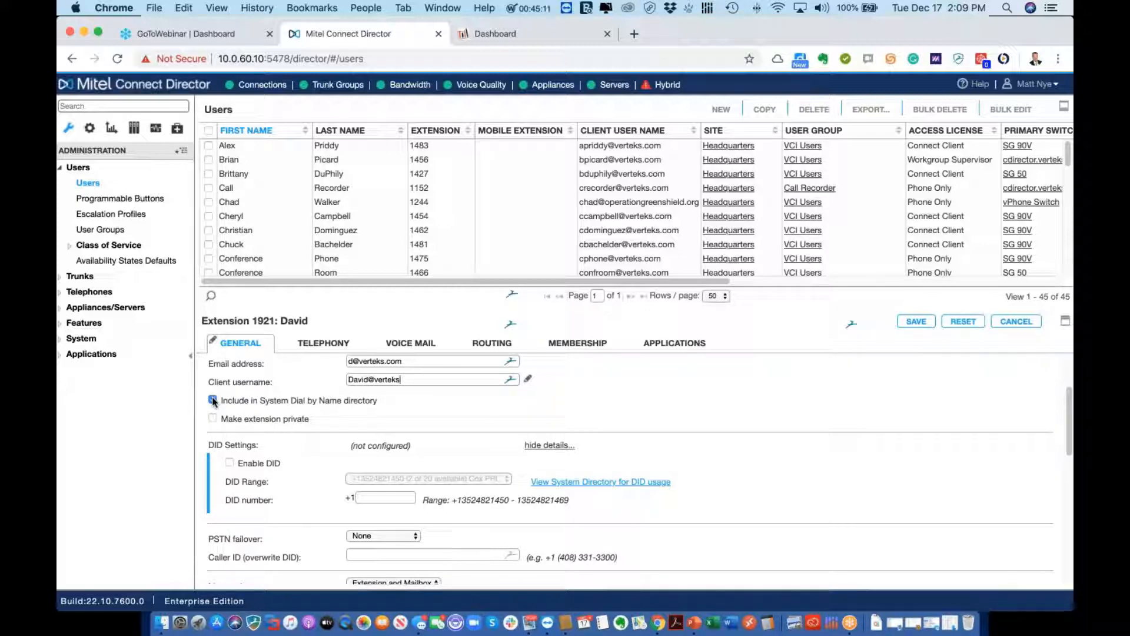
# Exclude the user from System Dial by Name, make the extension private, and leave DID disabled
pyautogui.click(212, 400)
pyautogui.click(213, 419)
pyautogui.scroll(-1, 436, 448)
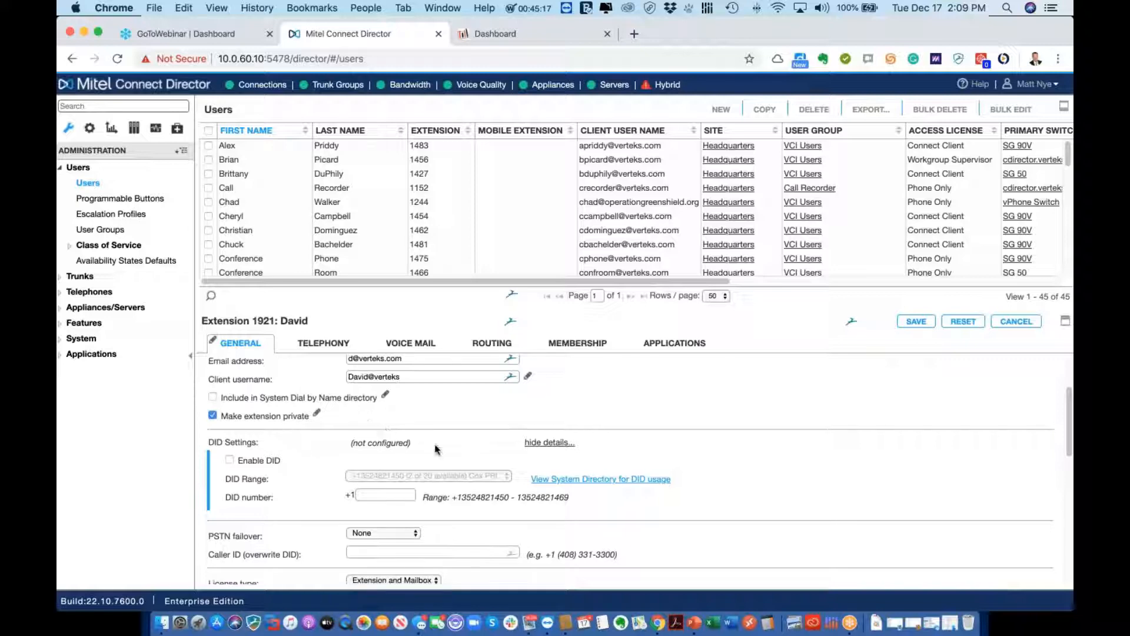
pyautogui.click(230, 460)
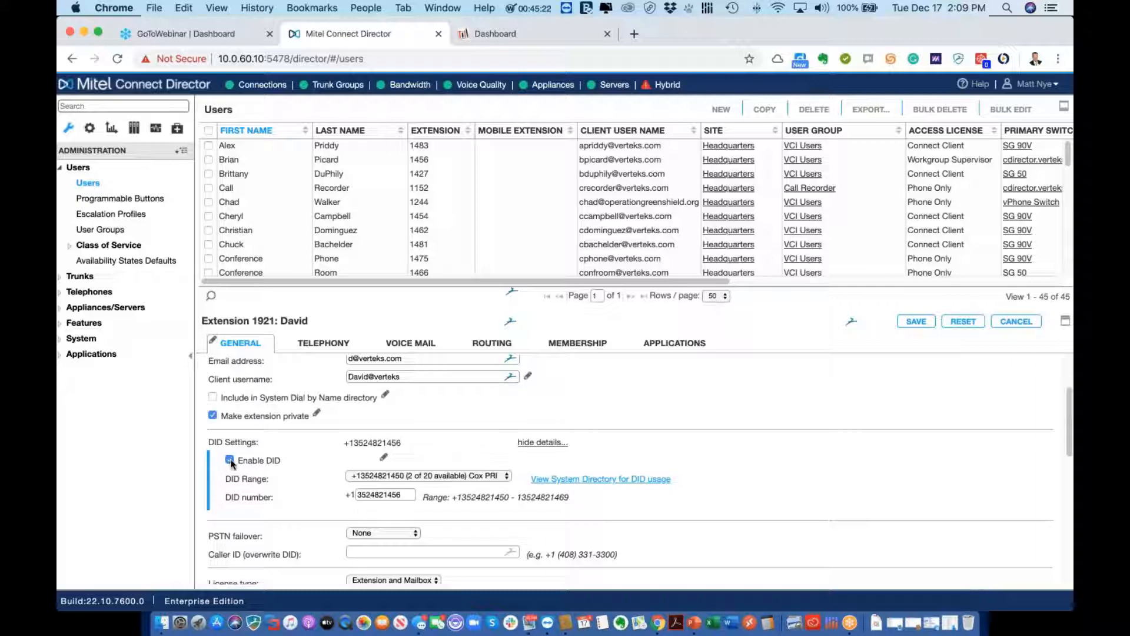
pyautogui.click(358, 476)
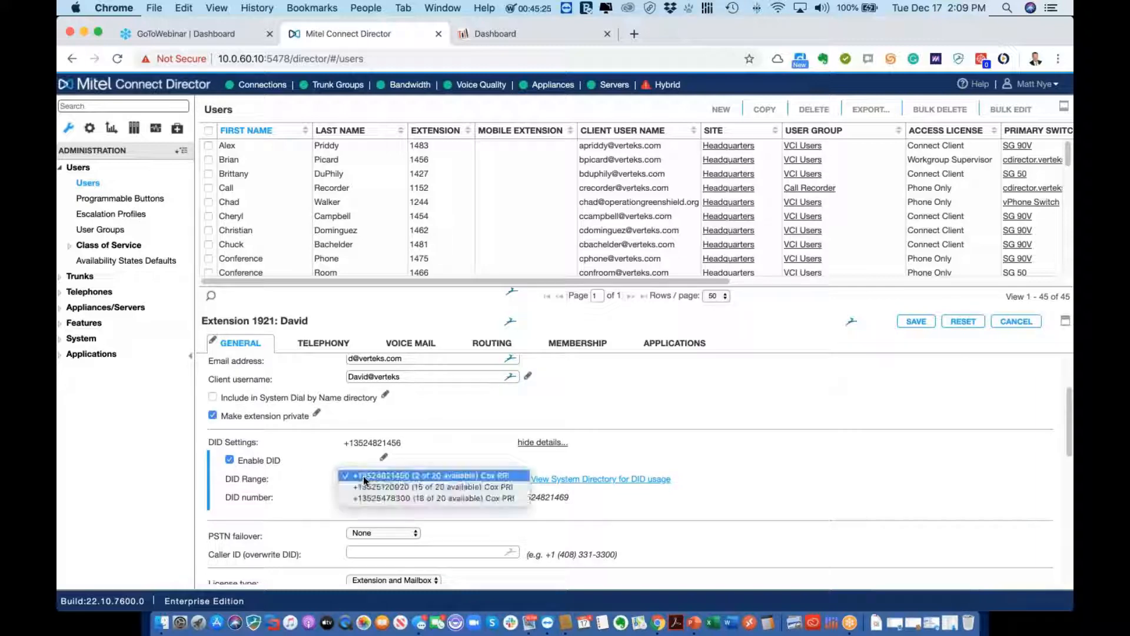
pyautogui.click(363, 475)
pyautogui.click(230, 461)
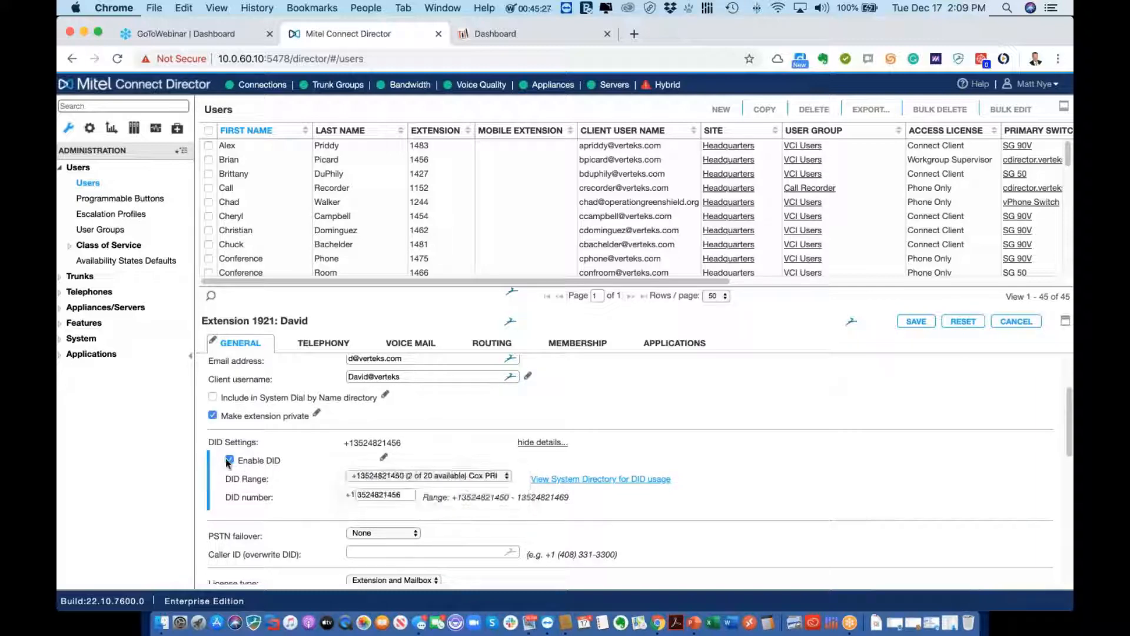
# Keep PSTN failover at None, the Extension and Mailbox license, and the Connect Client access license
pyautogui.scroll(-1, 377, 468)
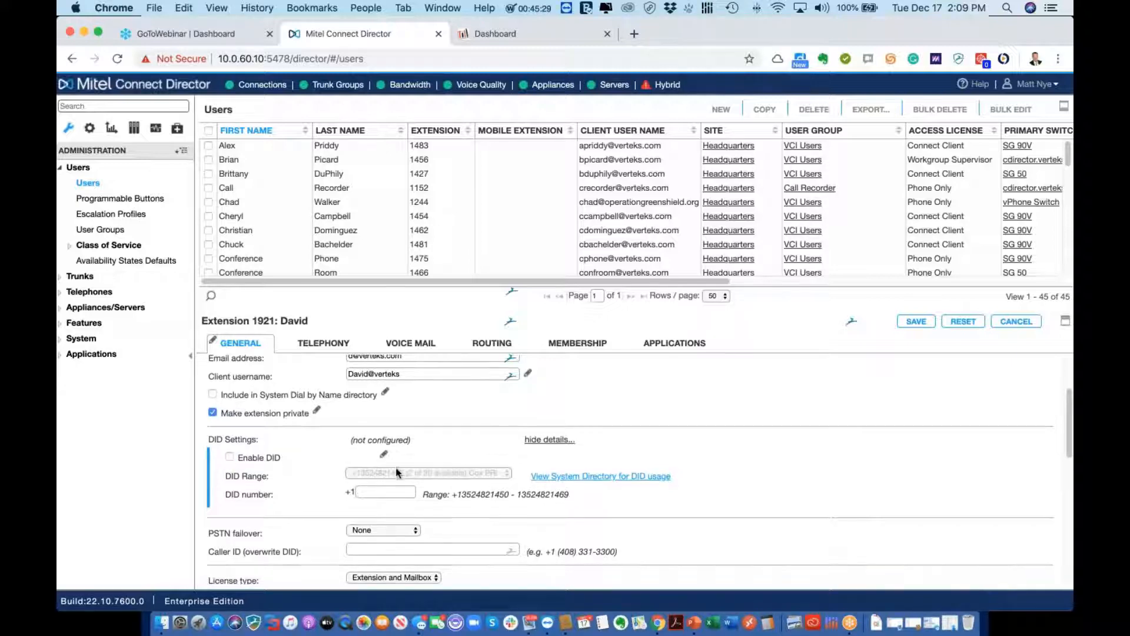
pyautogui.scroll(-4, 427, 471)
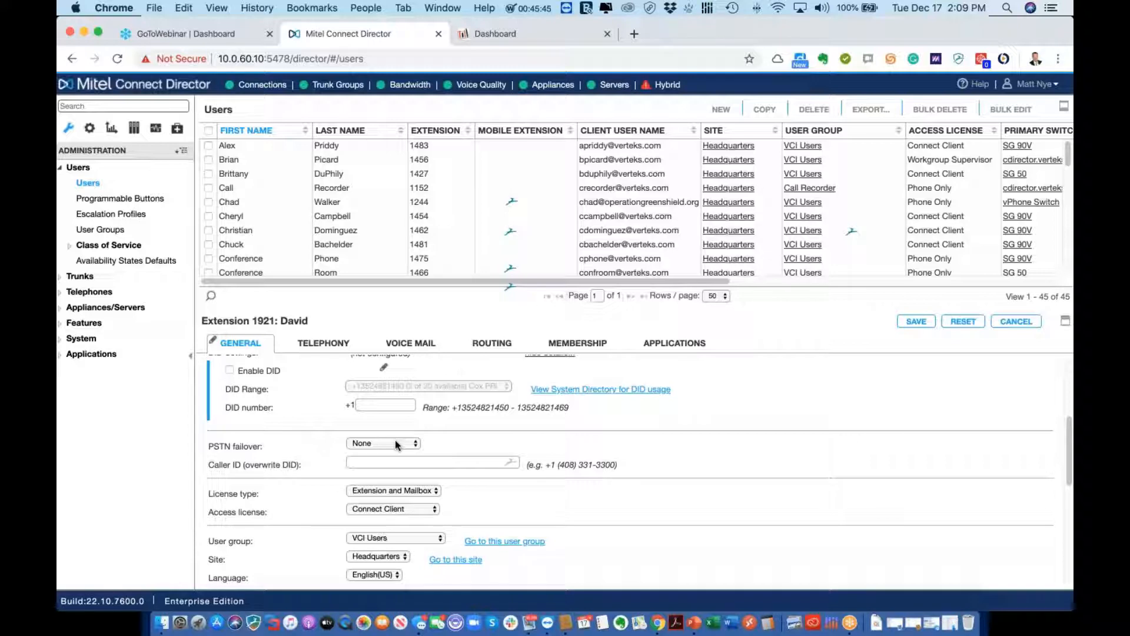
pyautogui.click(396, 445)
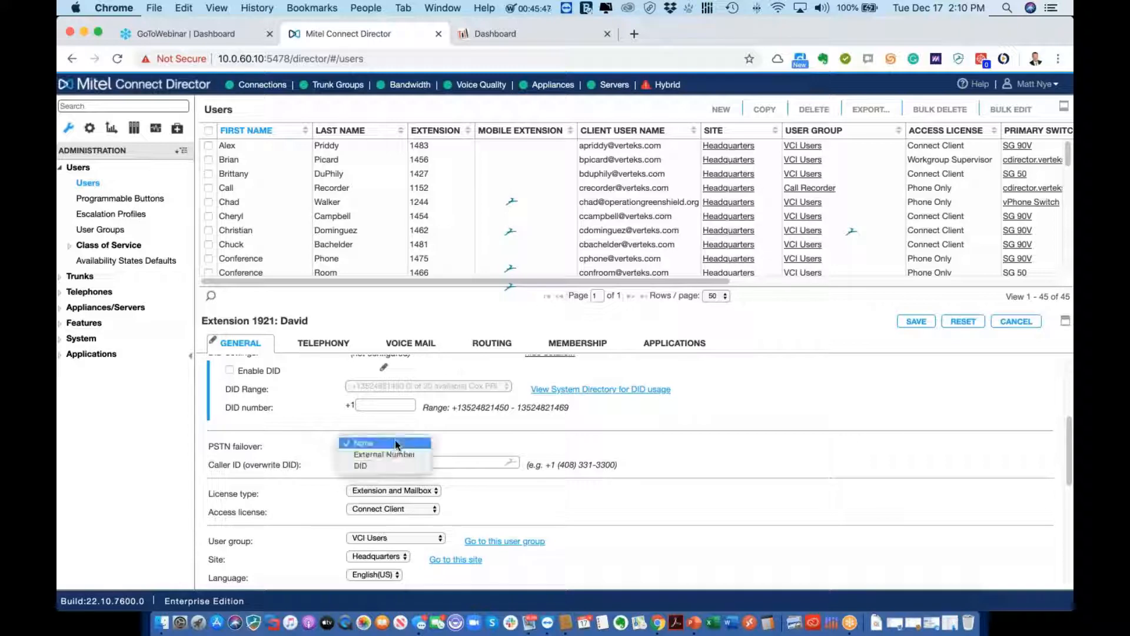
pyautogui.click(397, 445)
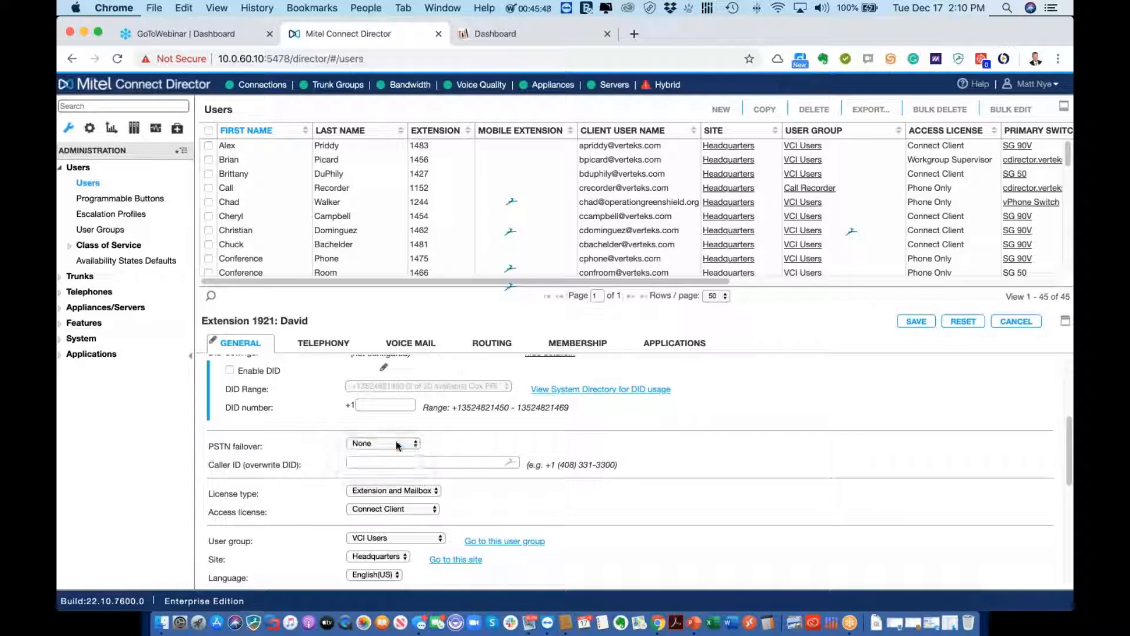
pyautogui.click(421, 492)
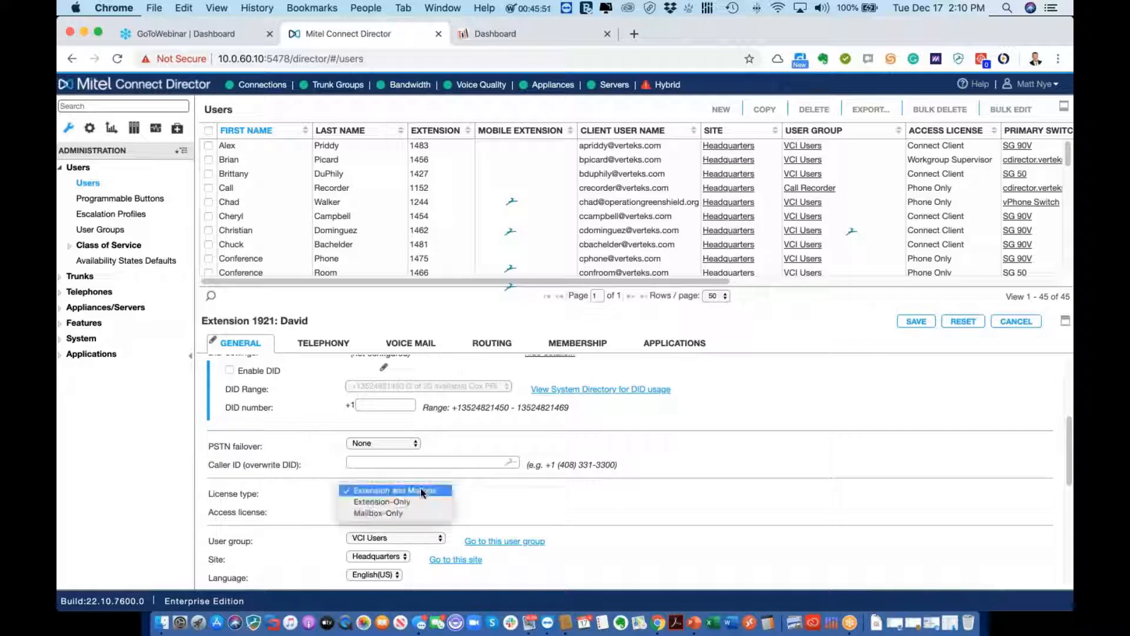
pyautogui.click(421, 491)
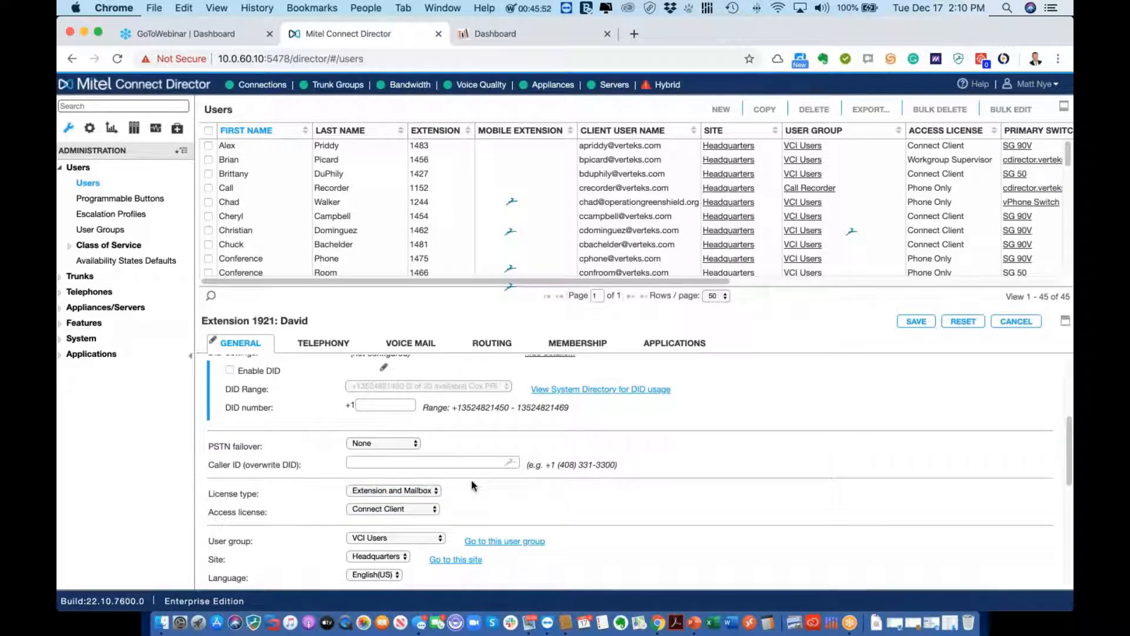
pyautogui.scroll(-1, 413, 489)
pyautogui.click(413, 489)
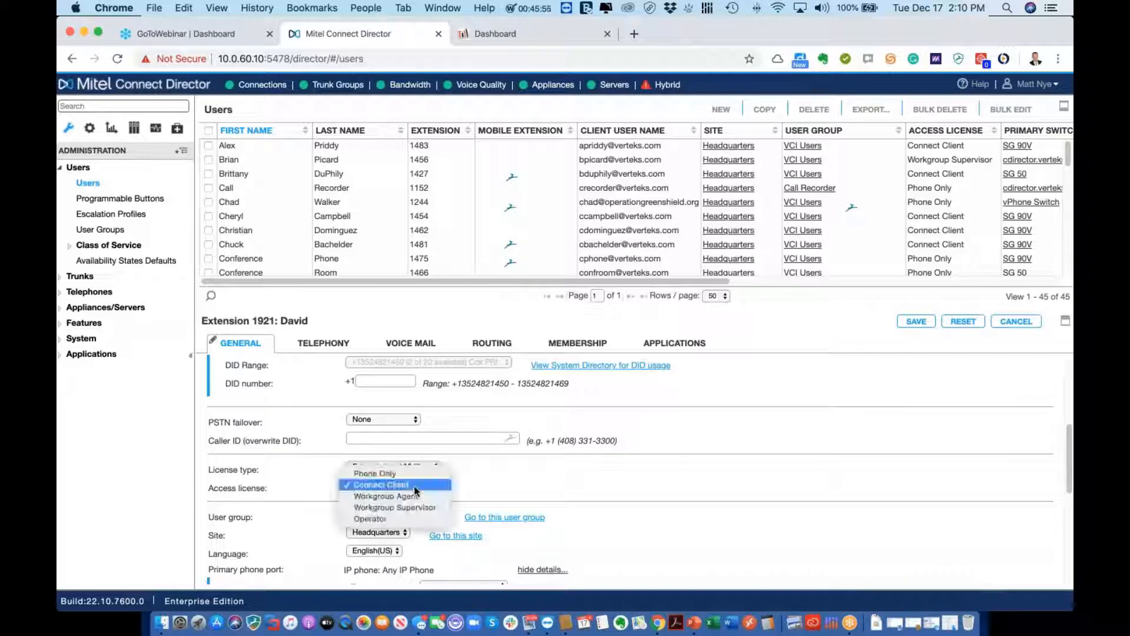
pyautogui.click(415, 485)
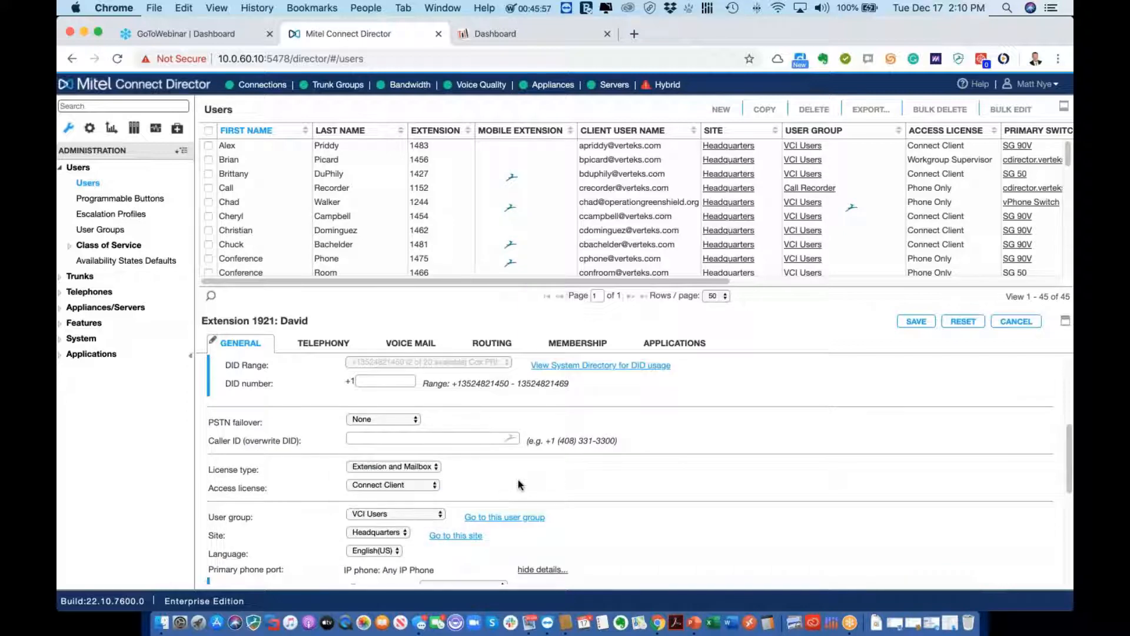
pyautogui.scroll(-1, 518, 484)
pyautogui.scroll(-3, 518, 480)
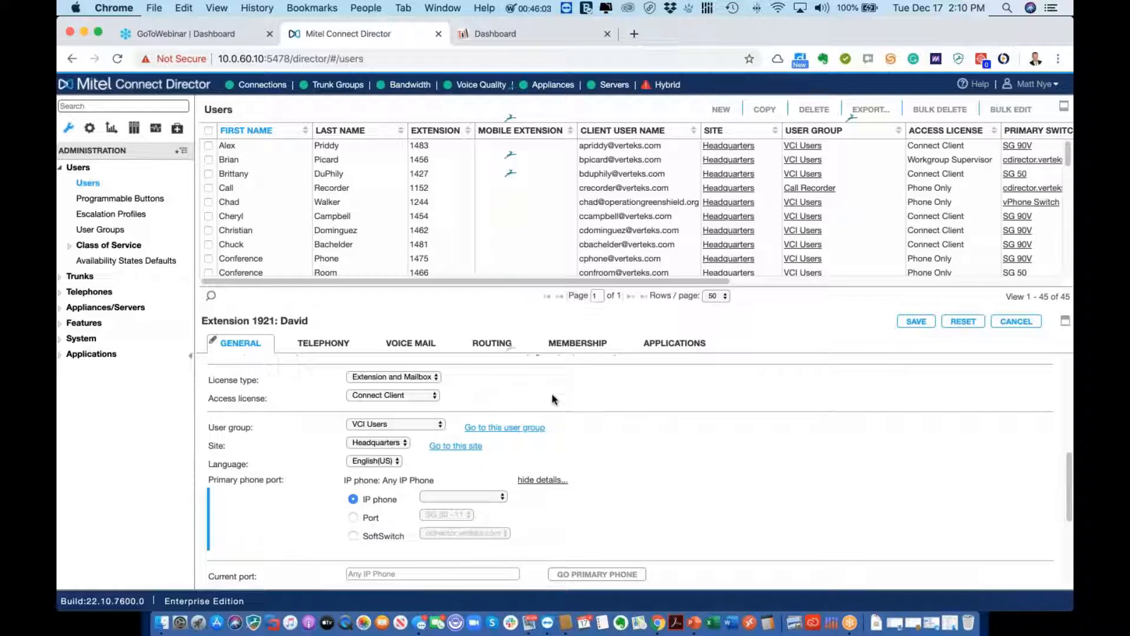
pyautogui.scroll(5, 554, 400)
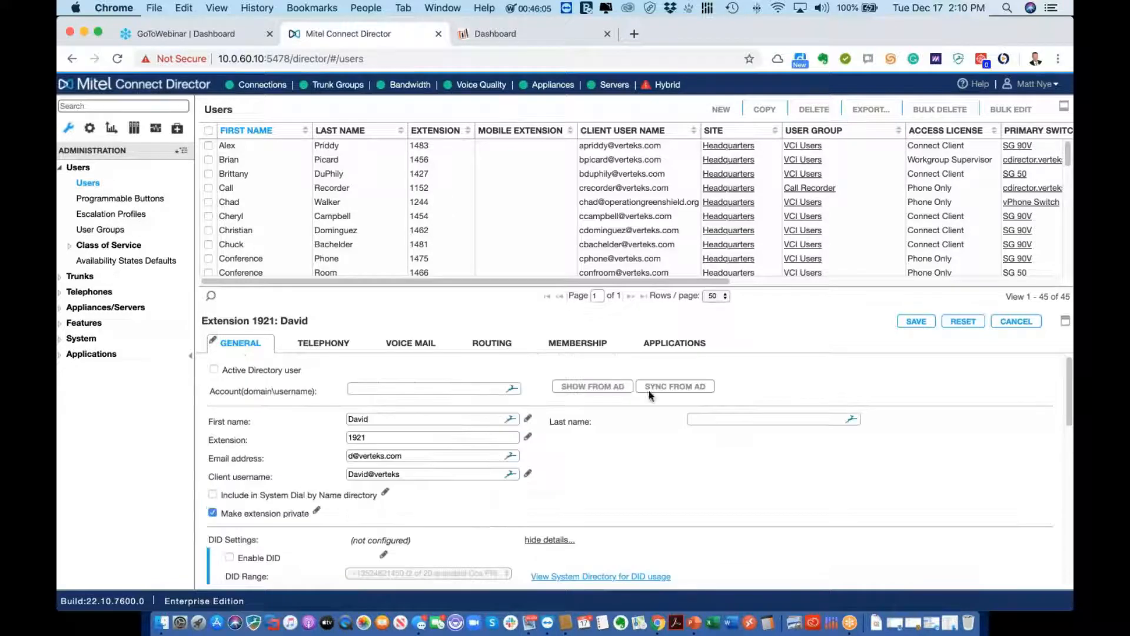
pyautogui.scroll(-5, 649, 391)
pyautogui.scroll(5, 649, 391)
# Save the new extension 1921 user and move to the User Groups settings
pyautogui.click(911, 323)
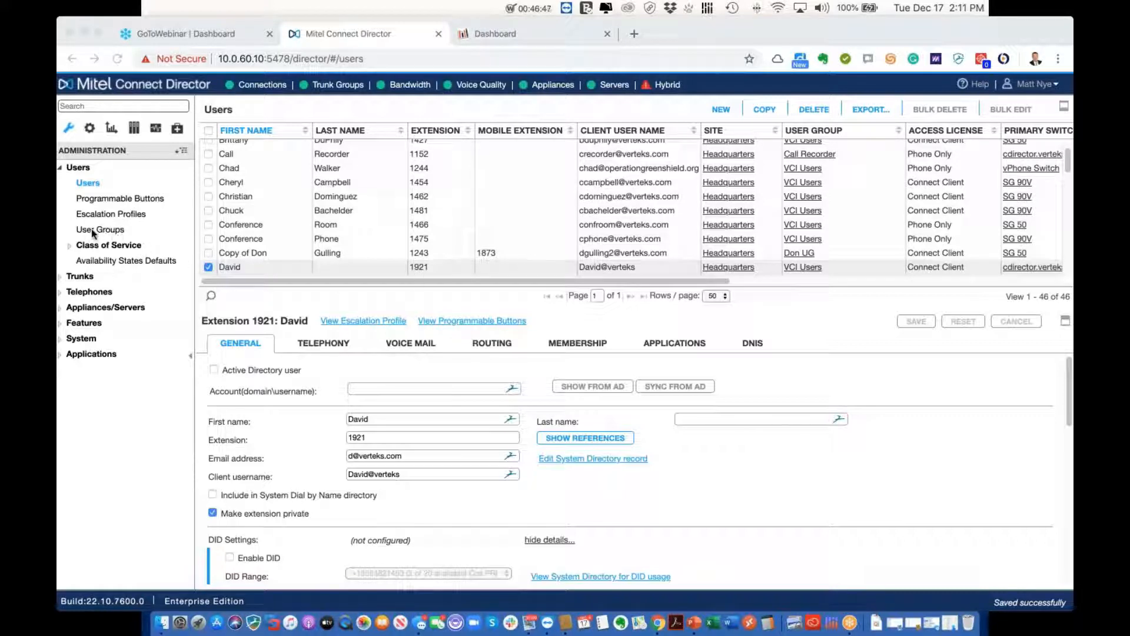
pyautogui.click(112, 229)
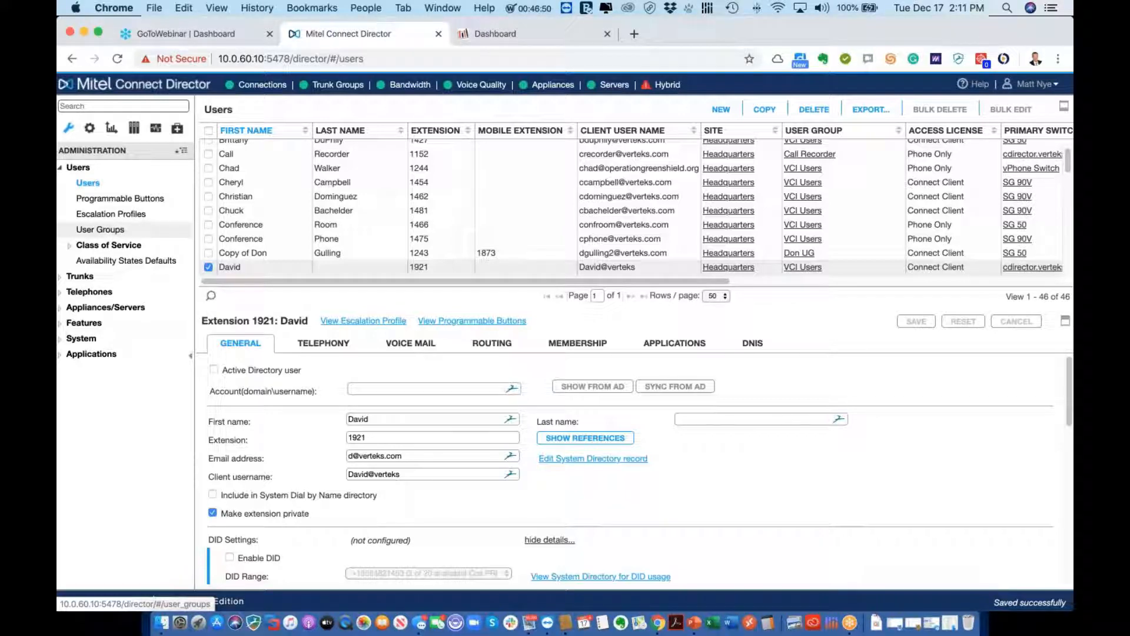
# Show the User Groups list, then open the Fully Featured telephony class of service
pyautogui.click(112, 229)
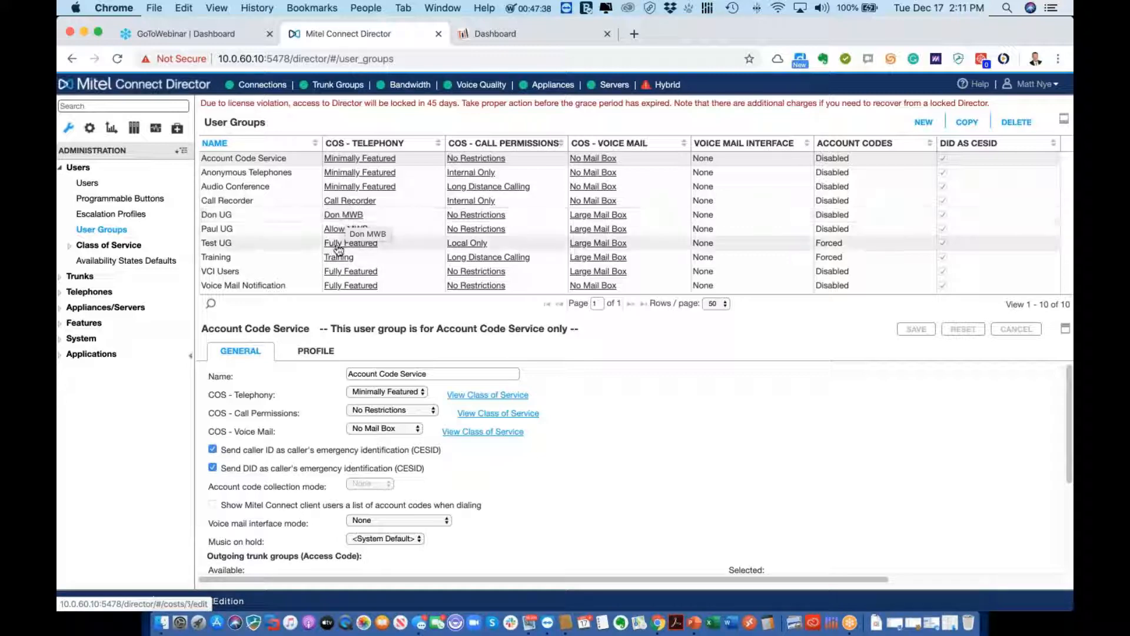
pyautogui.click(355, 275)
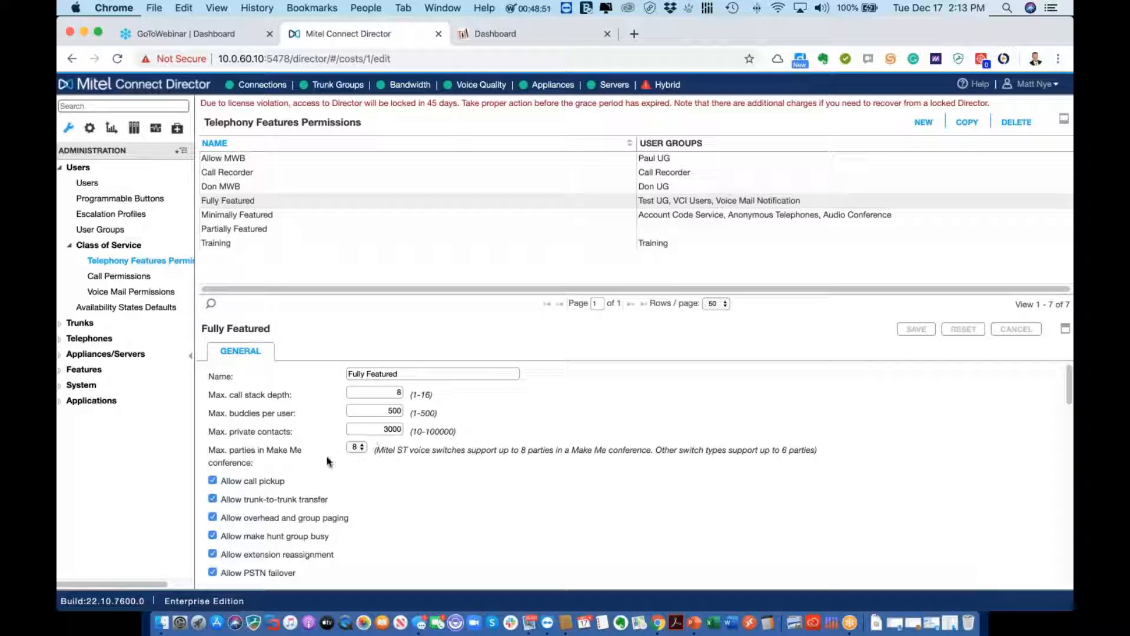
# Switch the sidebar to Documentation and launch the Mitel Doc Center
pyautogui.scroll(-3, 327, 475)
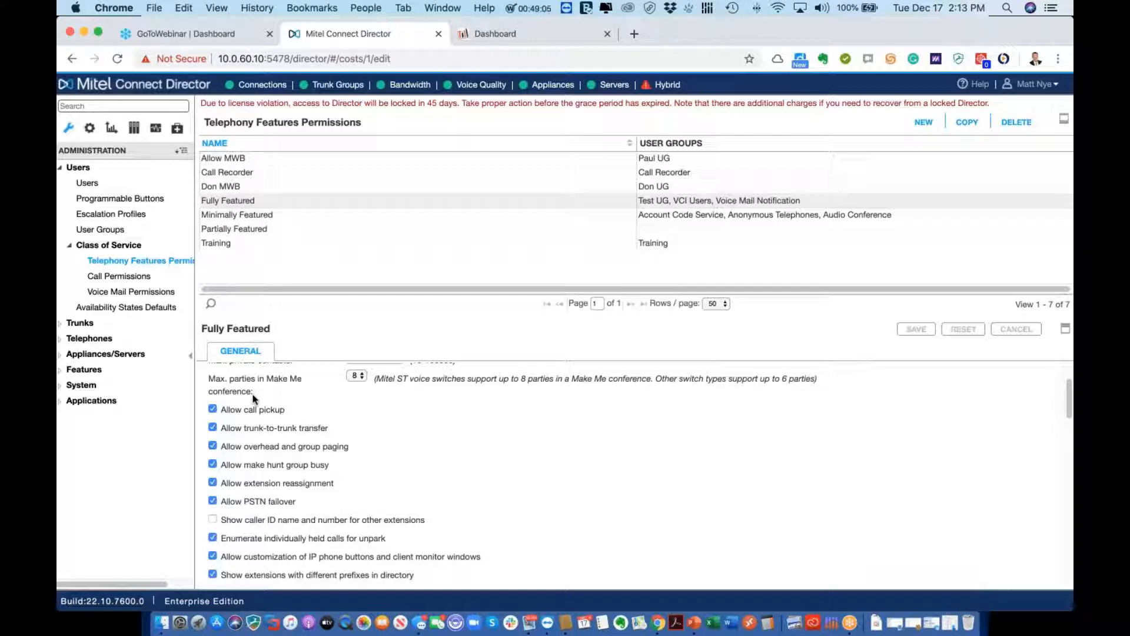
pyautogui.click(135, 130)
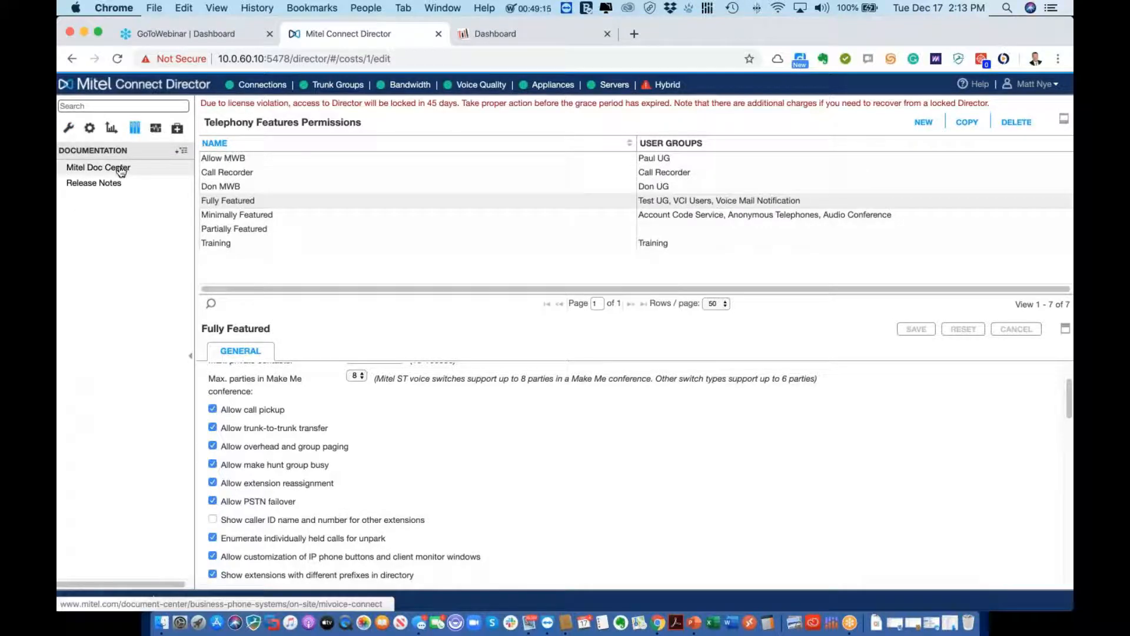
pyautogui.click(120, 169)
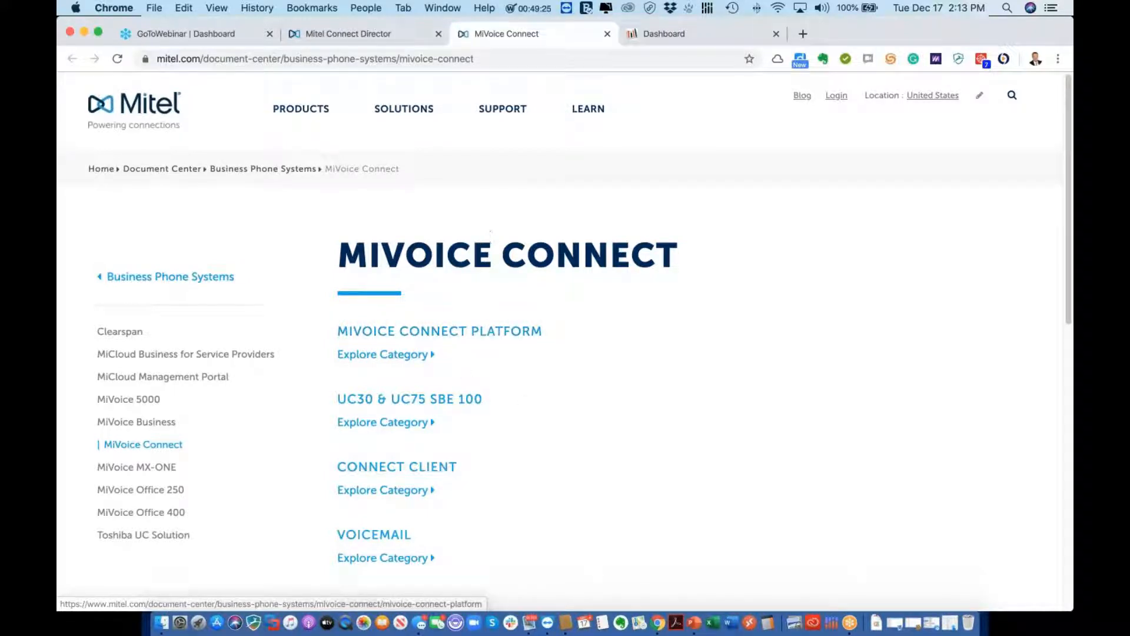
# Return to the Mitel Connect Director tab showing the Fully Featured permissions
pyautogui.click(353, 33)
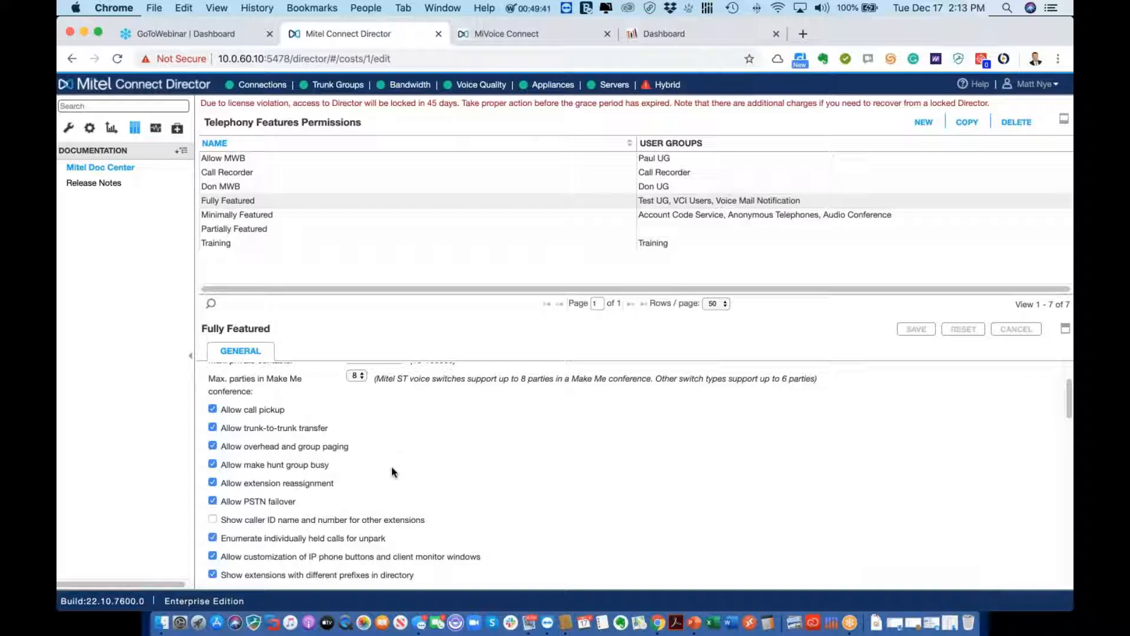
# Scroll through the Fully Featured telephony options, then restore the Administration navigation tree
pyautogui.scroll(-2, 393, 472)
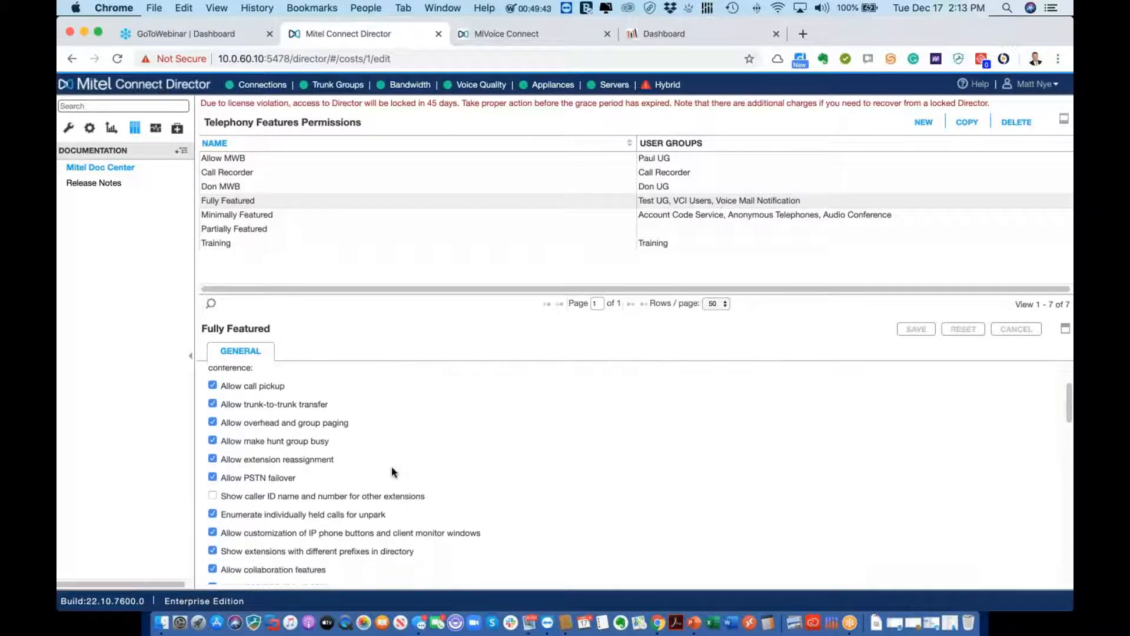
pyautogui.scroll(3, 392, 472)
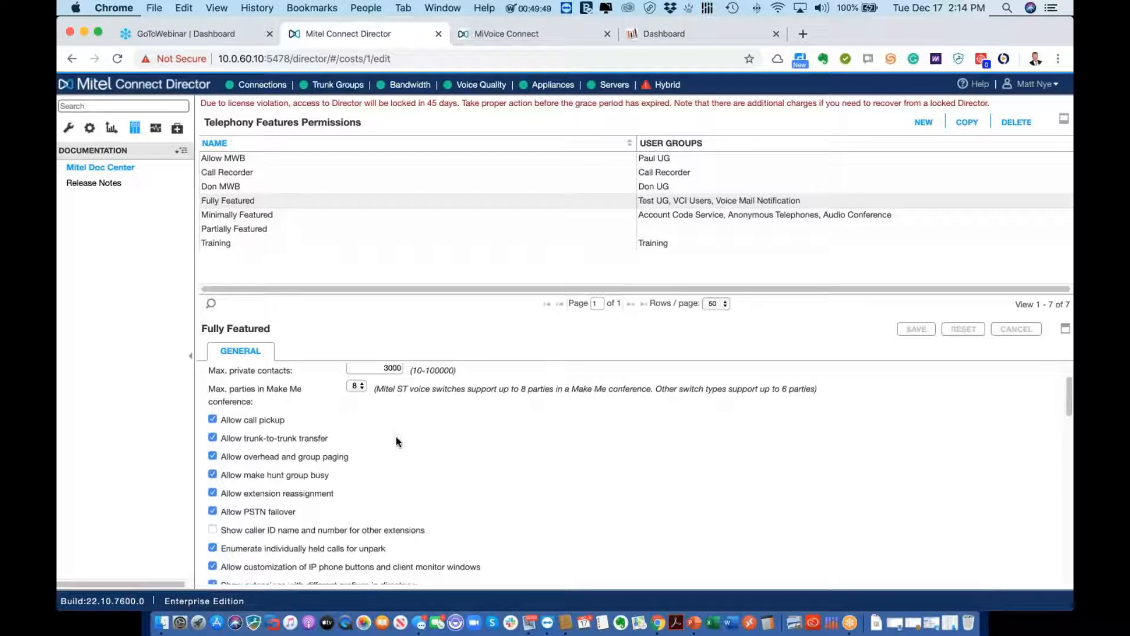
pyautogui.scroll(-10, 398, 441)
pyautogui.scroll(-10, 396, 441)
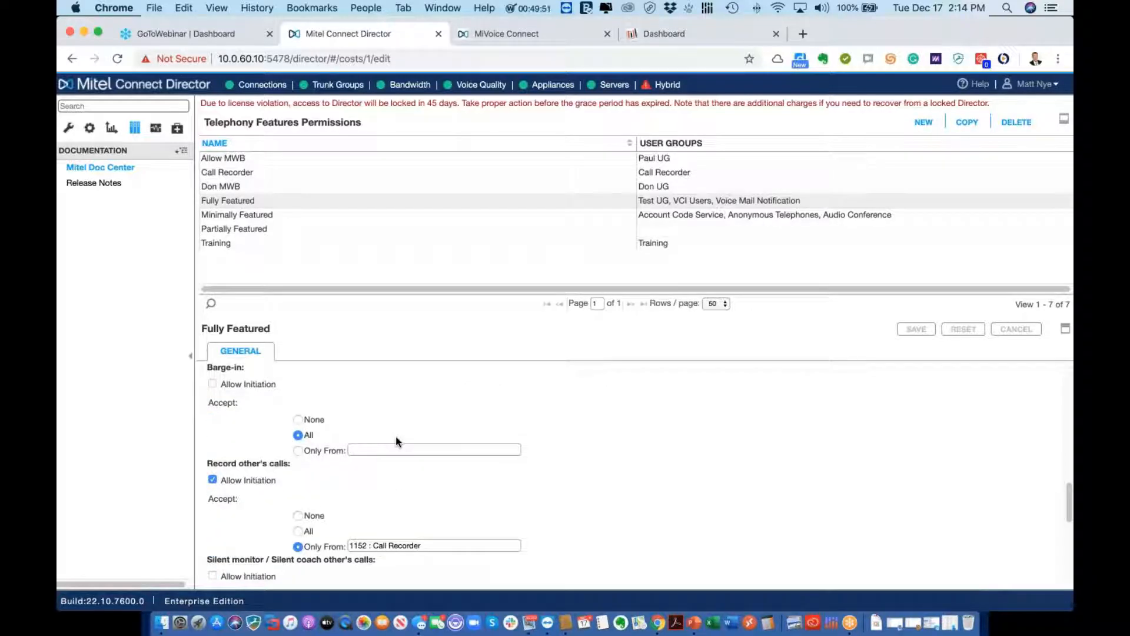
pyautogui.scroll(-8, 396, 437)
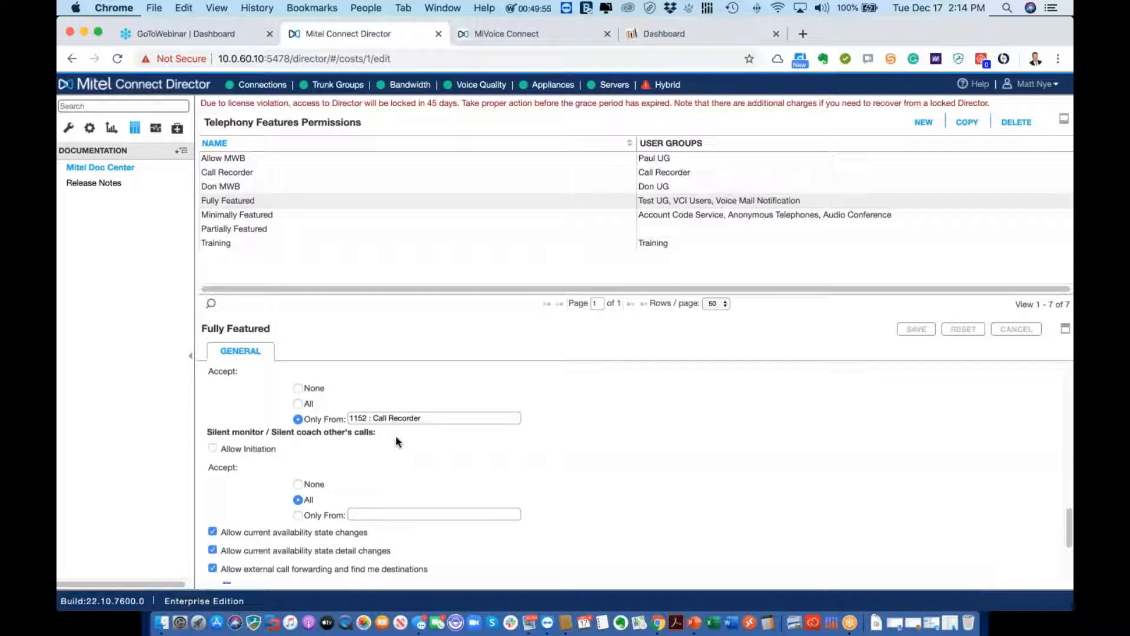
pyautogui.scroll(-1, 396, 440)
pyautogui.scroll(3, 396, 436)
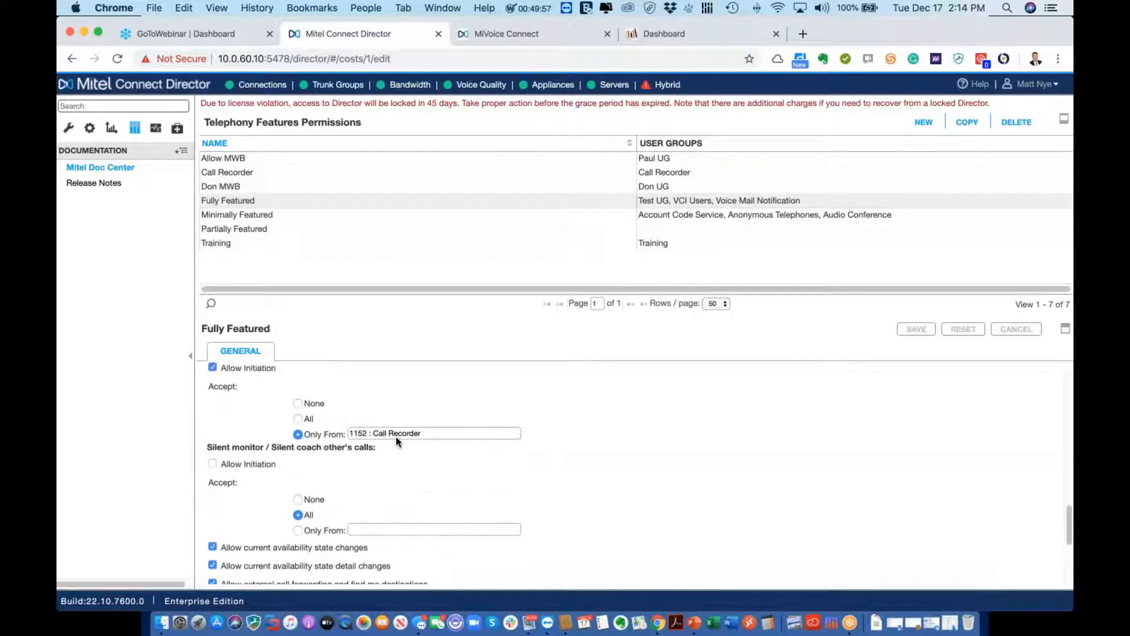
pyautogui.scroll(8, 395, 437)
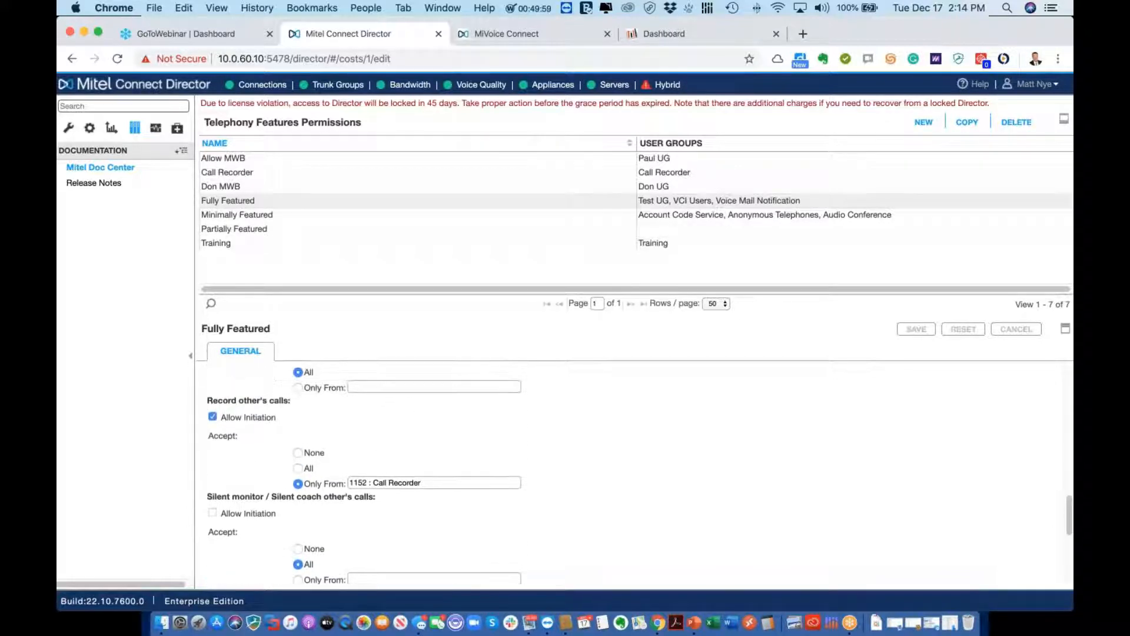
pyautogui.scroll(15, 396, 436)
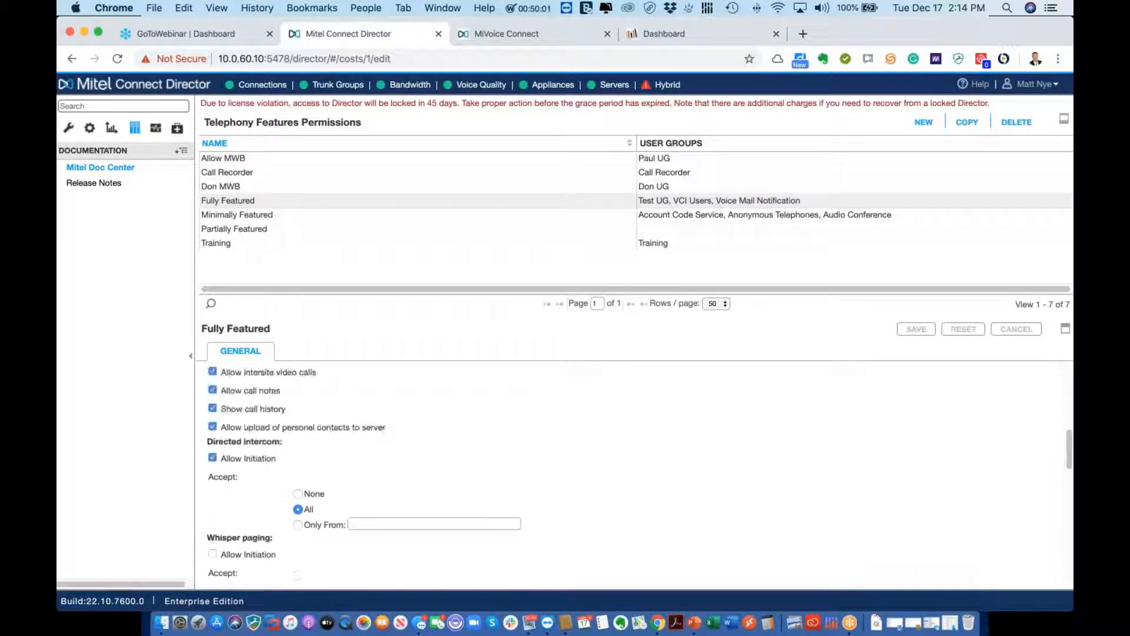
pyautogui.scroll(6, 395, 436)
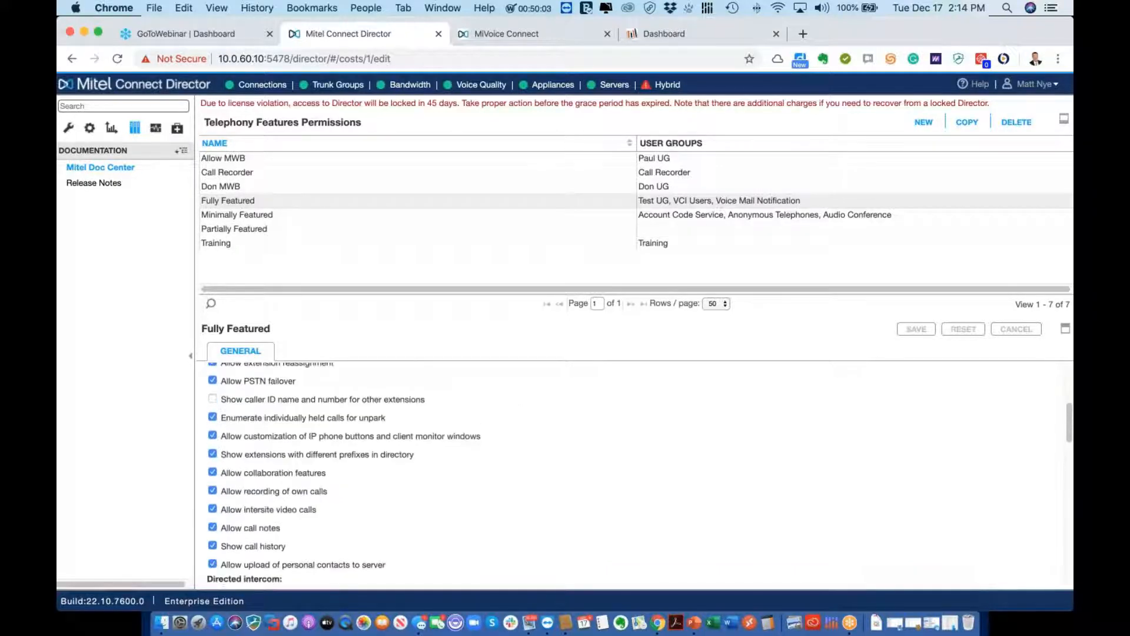
pyautogui.scroll(-6, 396, 436)
pyautogui.scroll(-12, 634, 471)
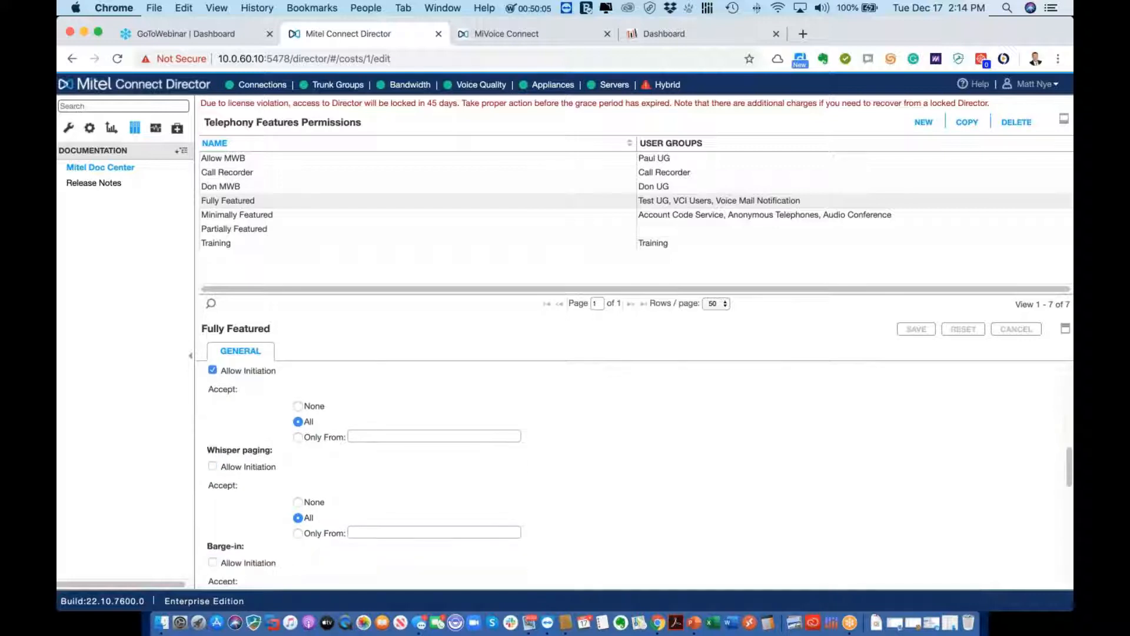
pyautogui.scroll(-9, 634, 471)
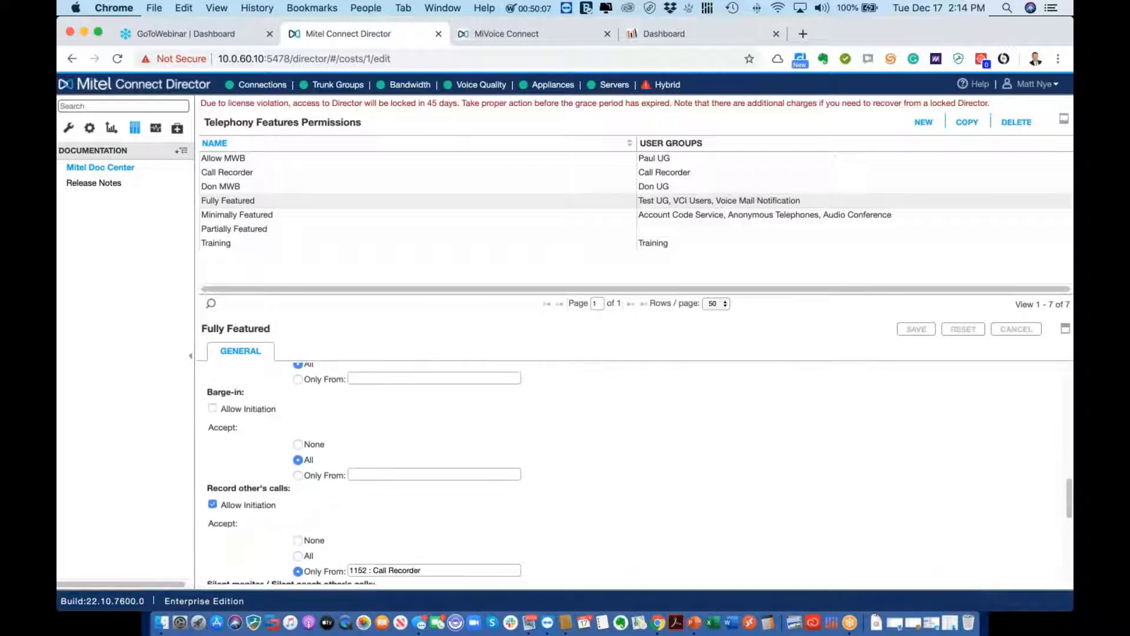
pyautogui.scroll(-11, 634, 471)
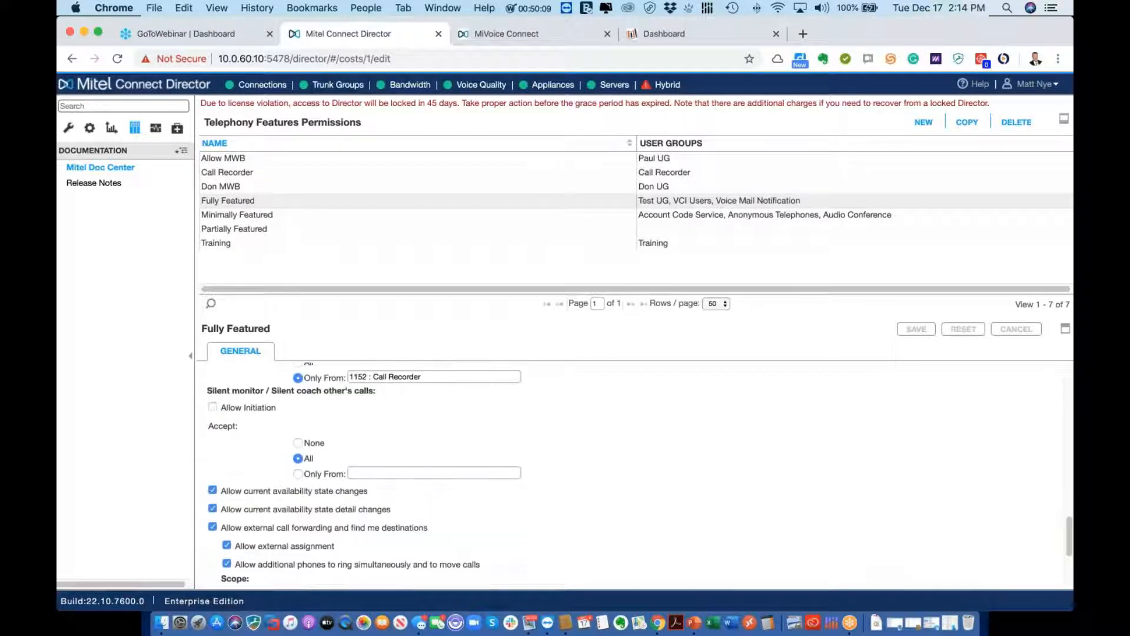
pyautogui.scroll(-1, 431, 472)
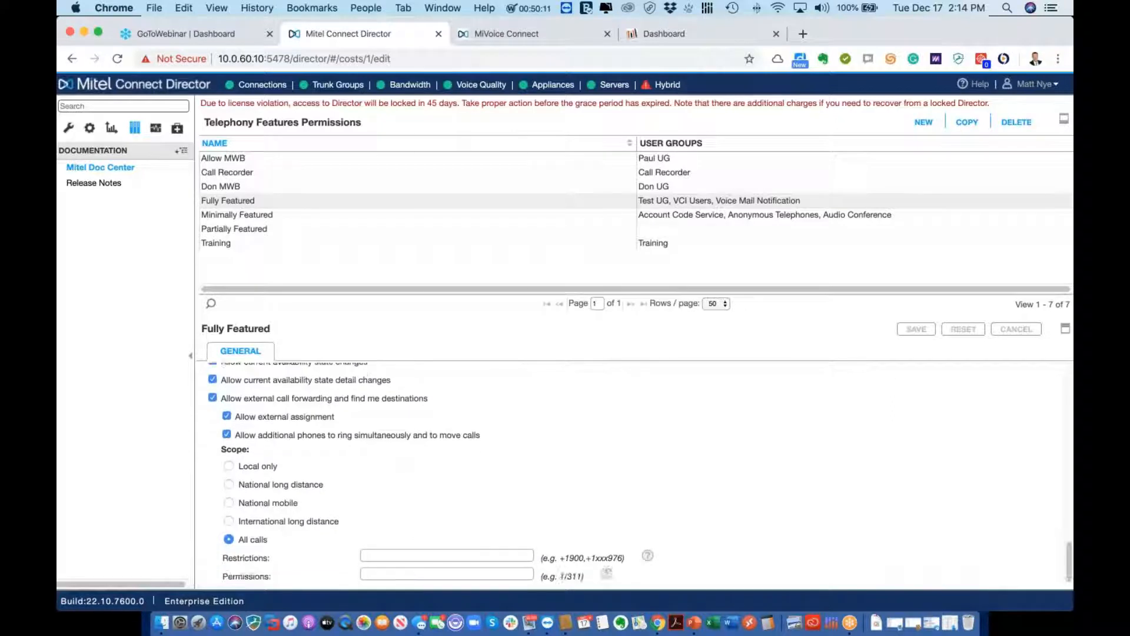
pyautogui.scroll(-10, 634, 471)
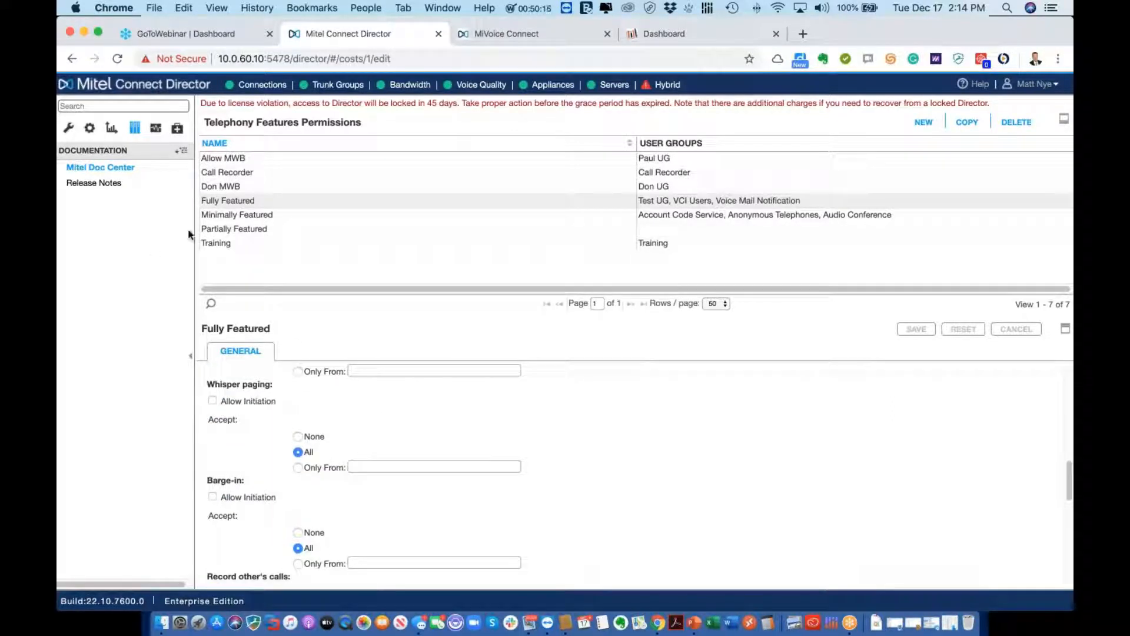
pyautogui.click(65, 135)
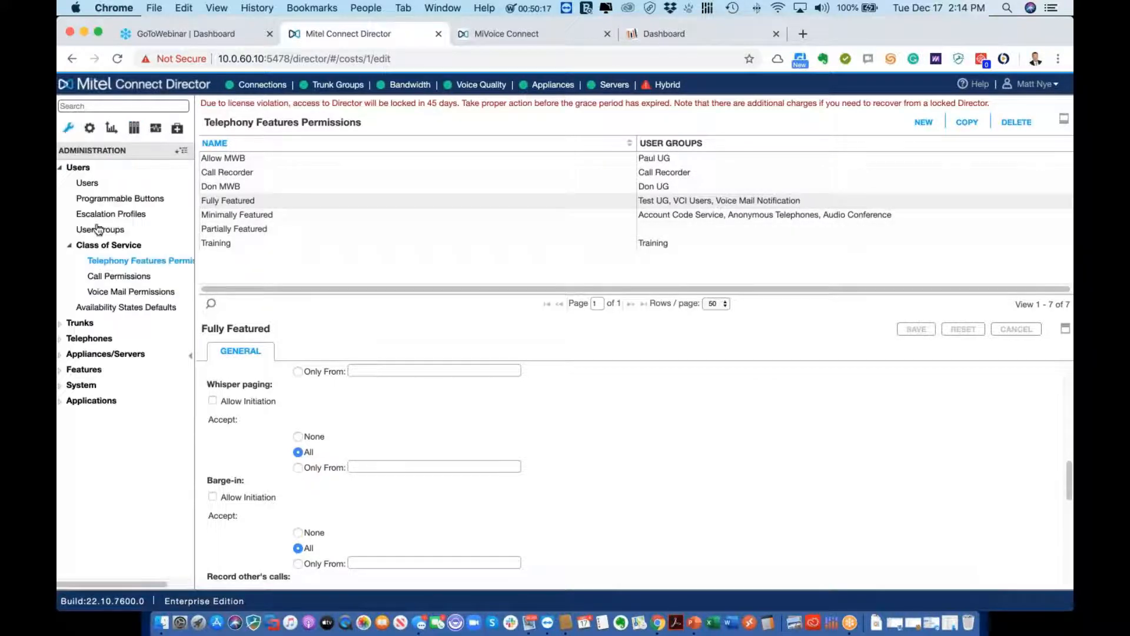
# Review the Voice Mail Permissions classes, including Large Mail Box, then reopen the User Groups list
pyautogui.click(118, 292)
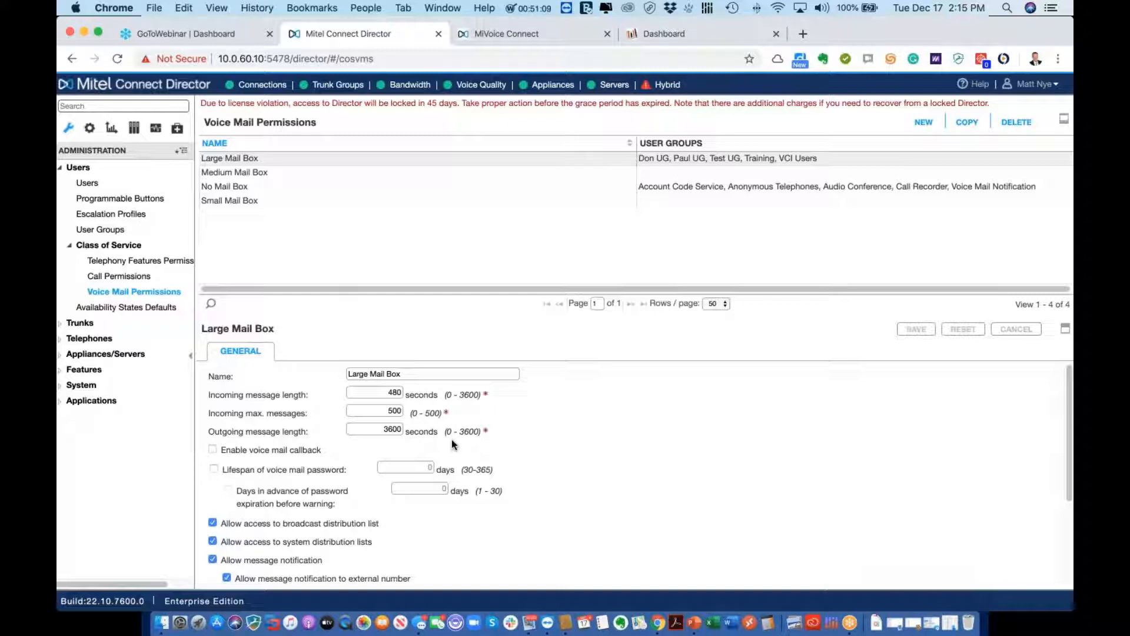
pyautogui.scroll(-1, 467, 436)
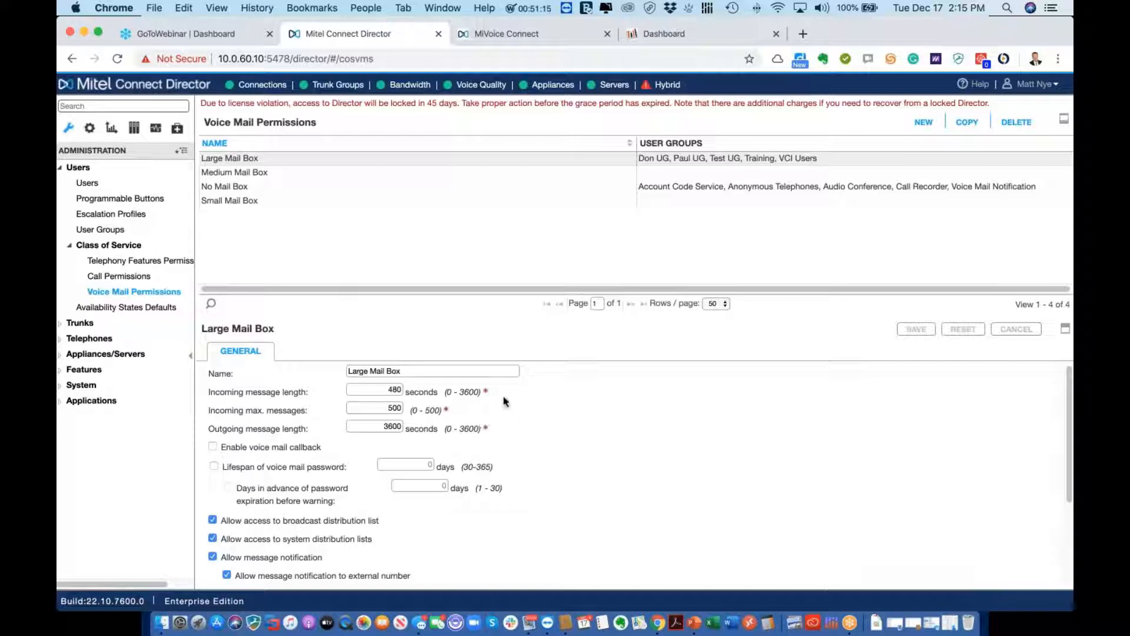
pyautogui.click(129, 231)
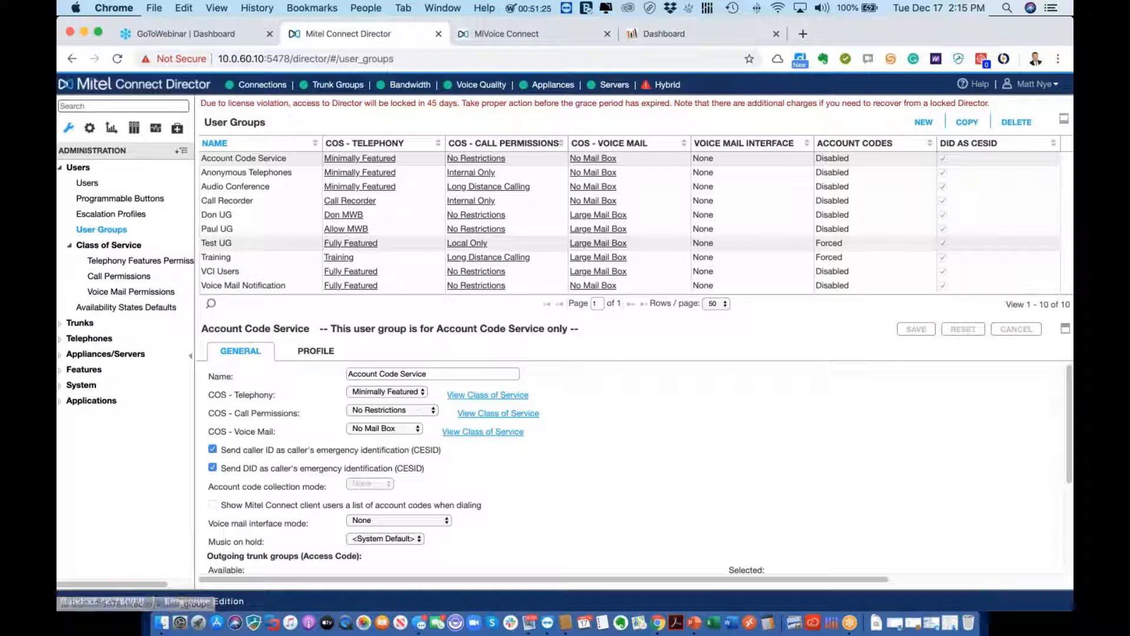
# Create a new user group named 'Training Test' with Fully Featured telephony
pyautogui.click(924, 123)
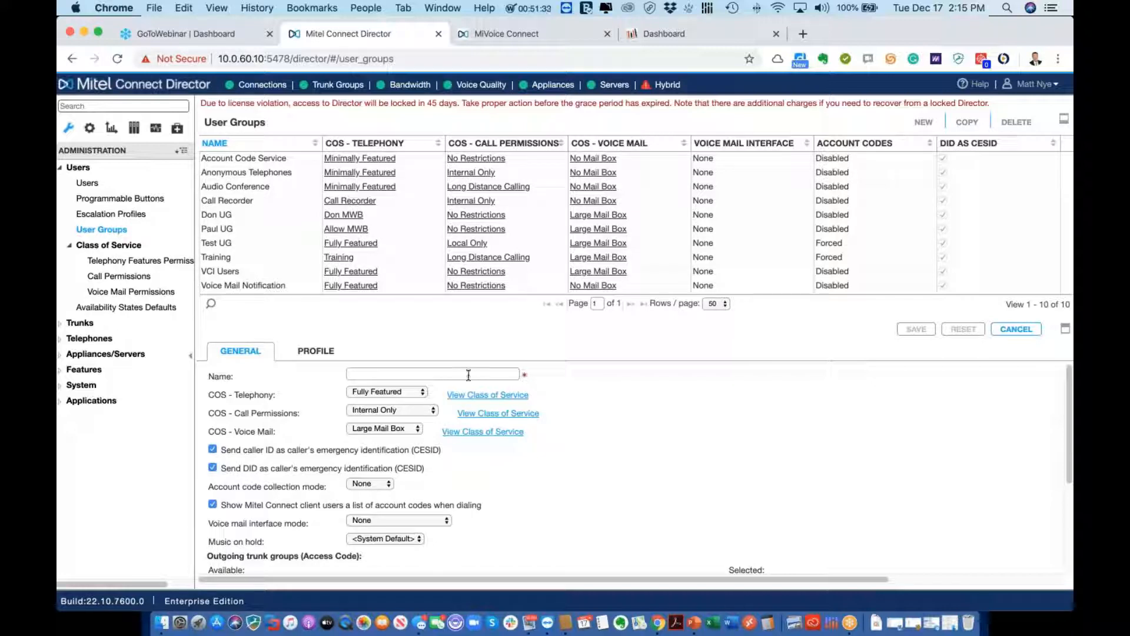
pyautogui.write('Training')
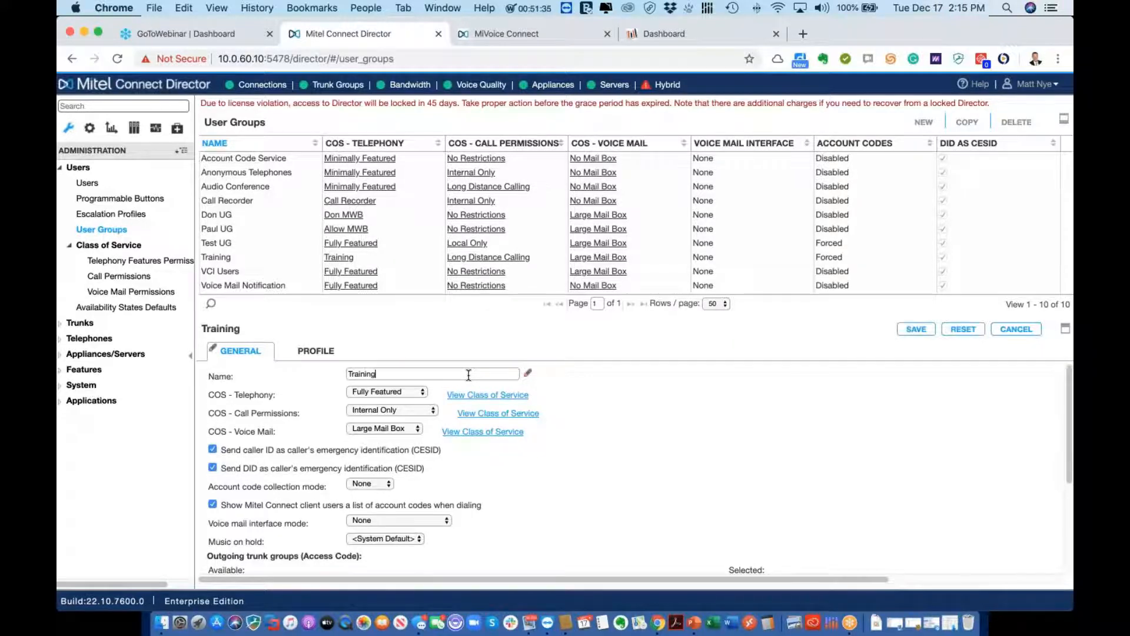
pyautogui.write(' Test')
pyautogui.click(396, 391)
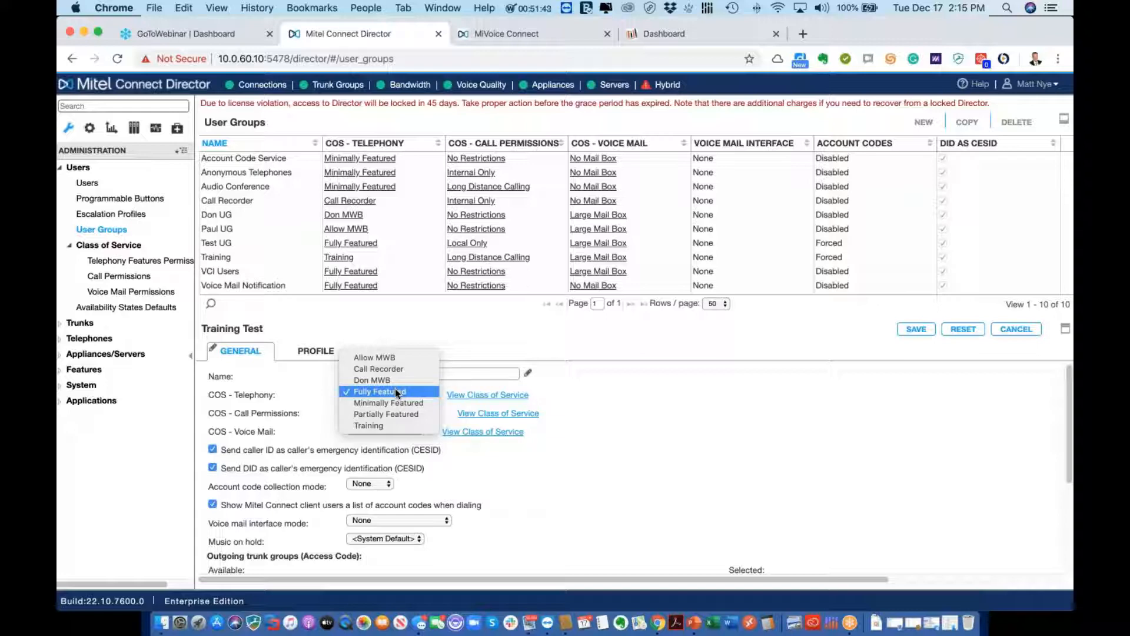
pyautogui.click(395, 390)
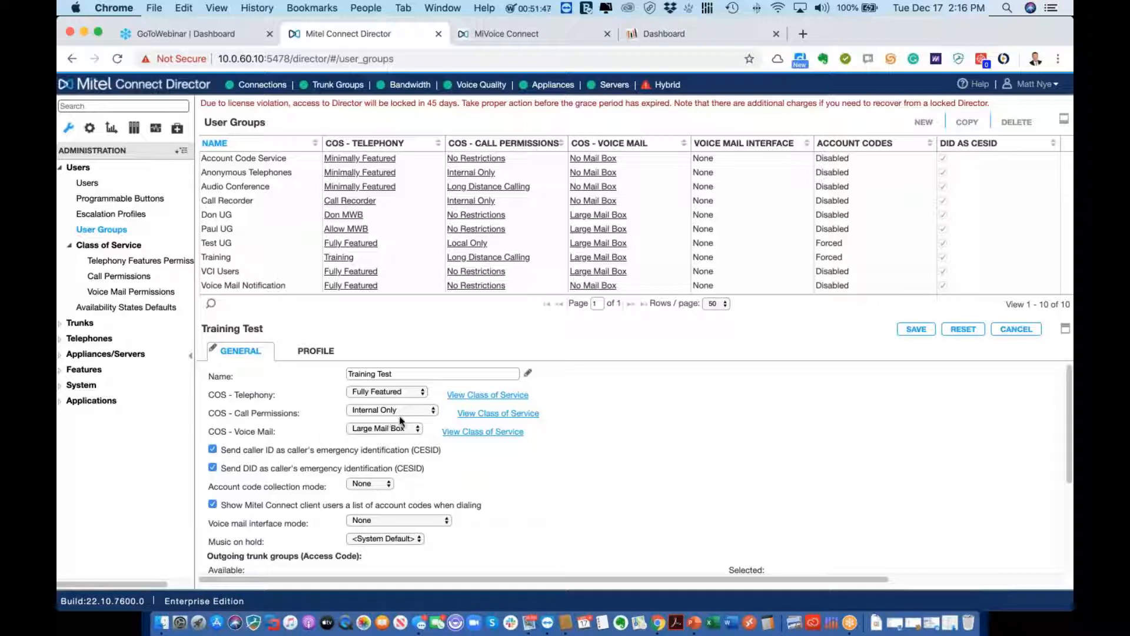
# Set the group's call permissions to No Restrictions, keeping Large Mail Box voice mail
pyautogui.click(400, 416)
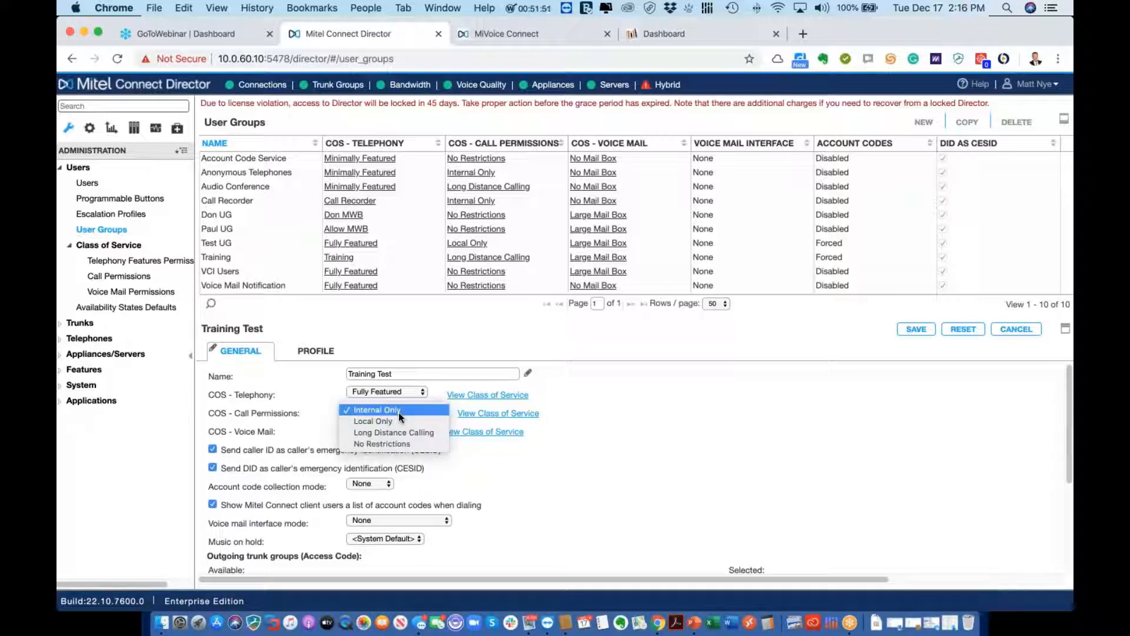
pyautogui.click(395, 443)
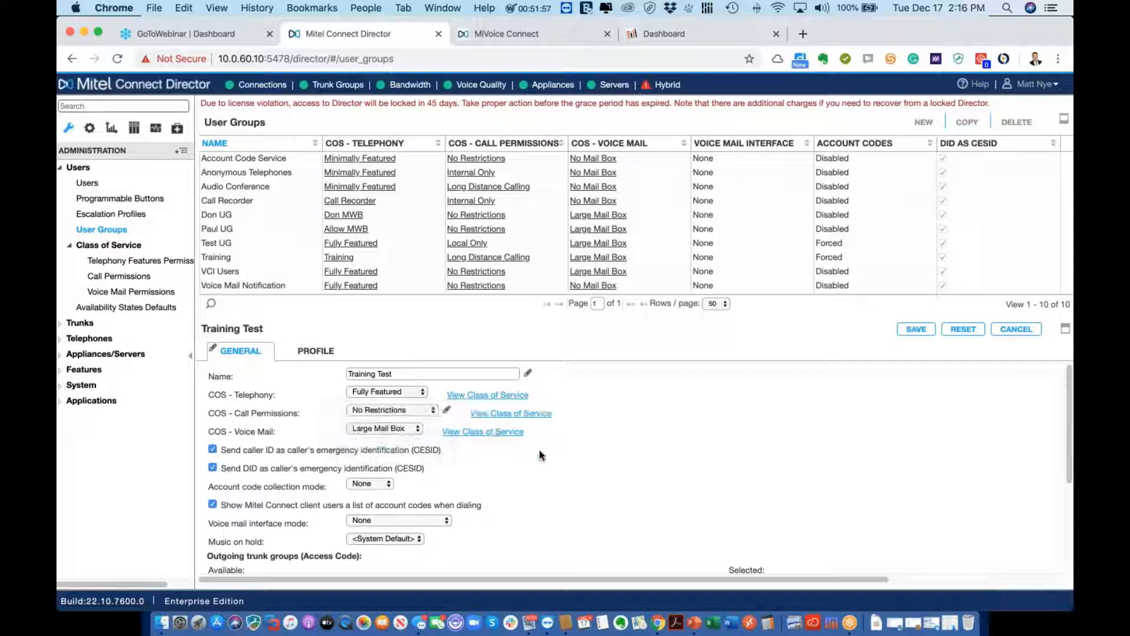
pyautogui.click(416, 430)
pyautogui.click(415, 430)
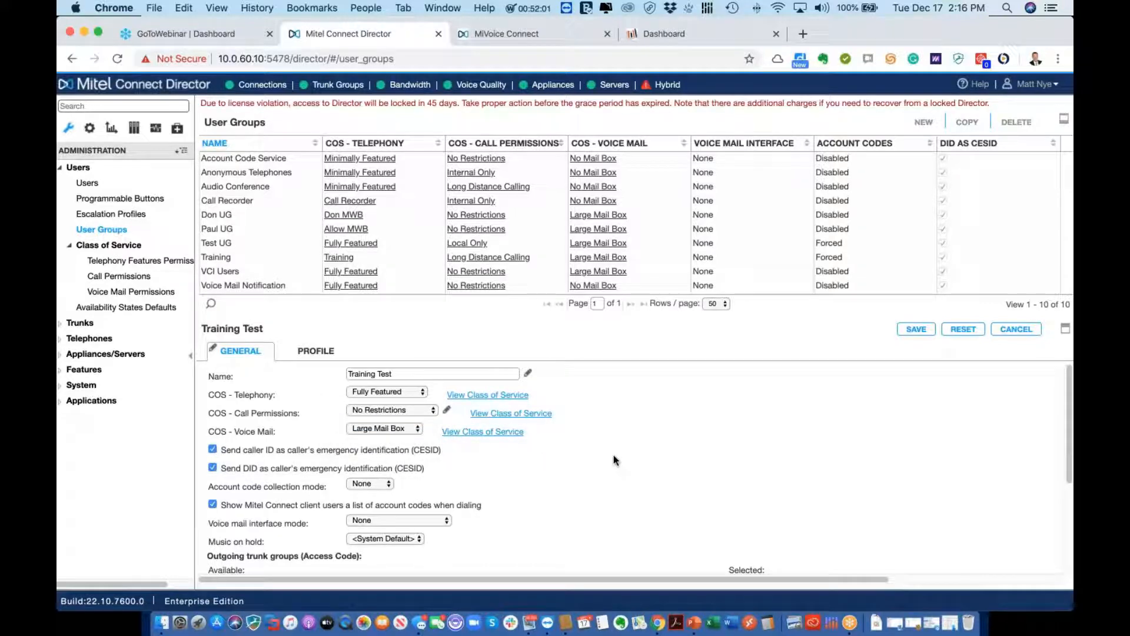
pyautogui.scroll(-5, 614, 460)
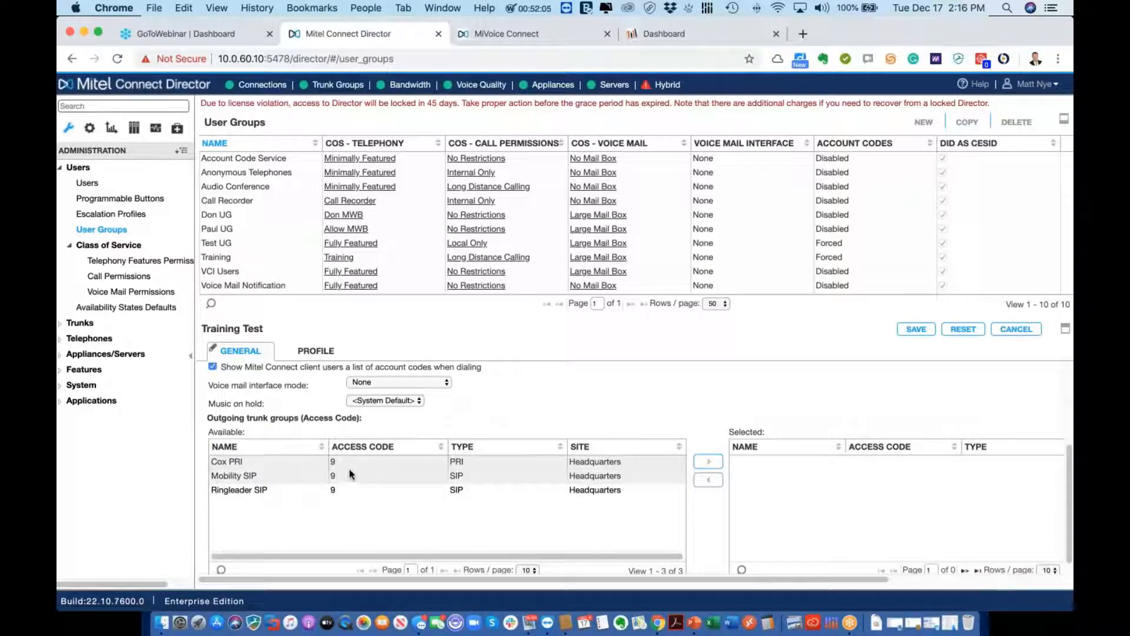
# Add Cox PRI and Ringleader SIP to Training Test's outgoing trunk groups
pyautogui.scroll(3, 350, 468)
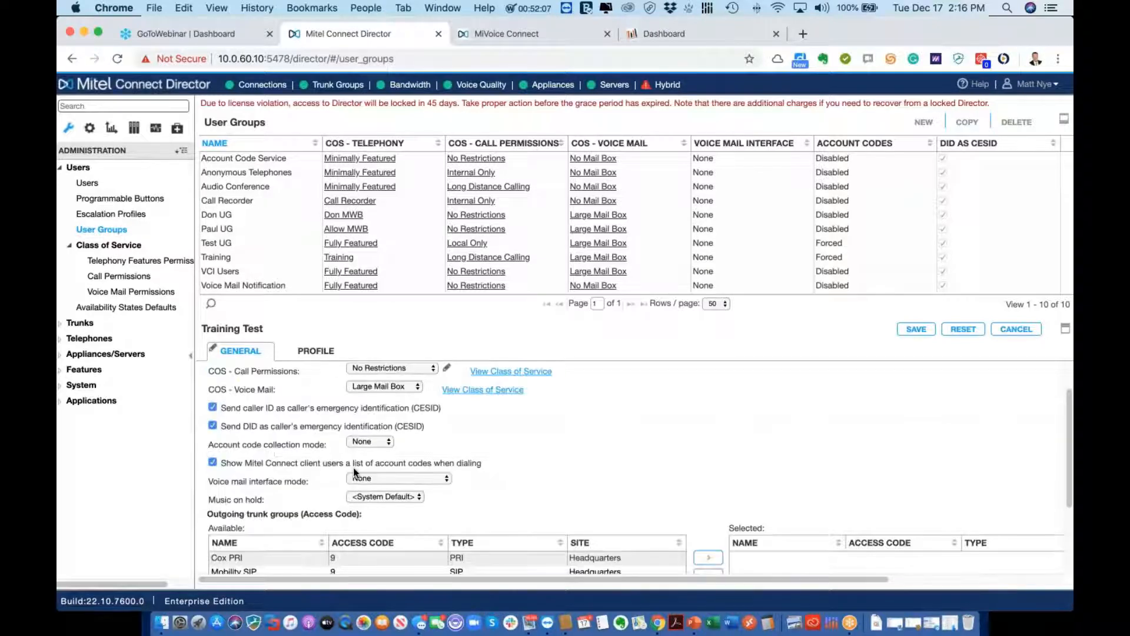
pyautogui.scroll(-1, 349, 495)
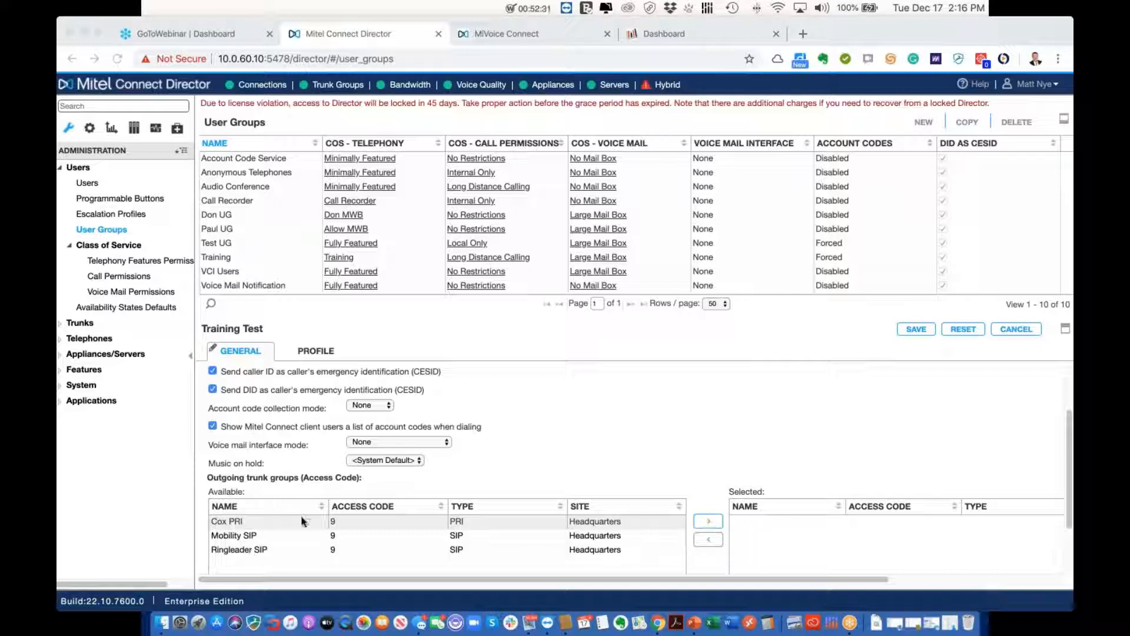
pyautogui.click(270, 529)
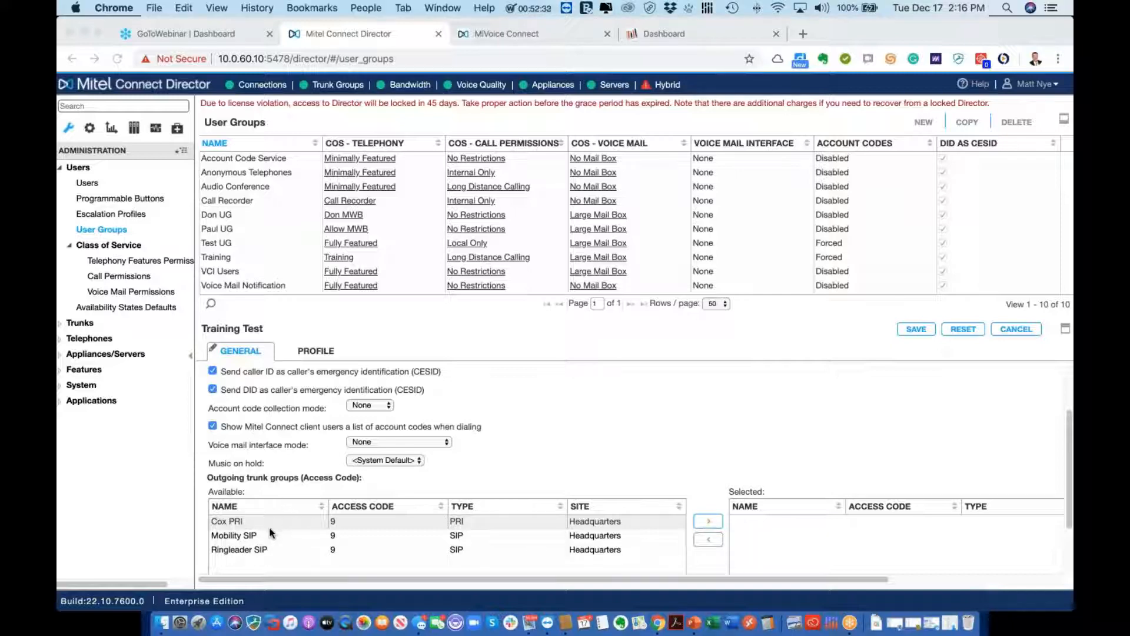
pyautogui.click(709, 522)
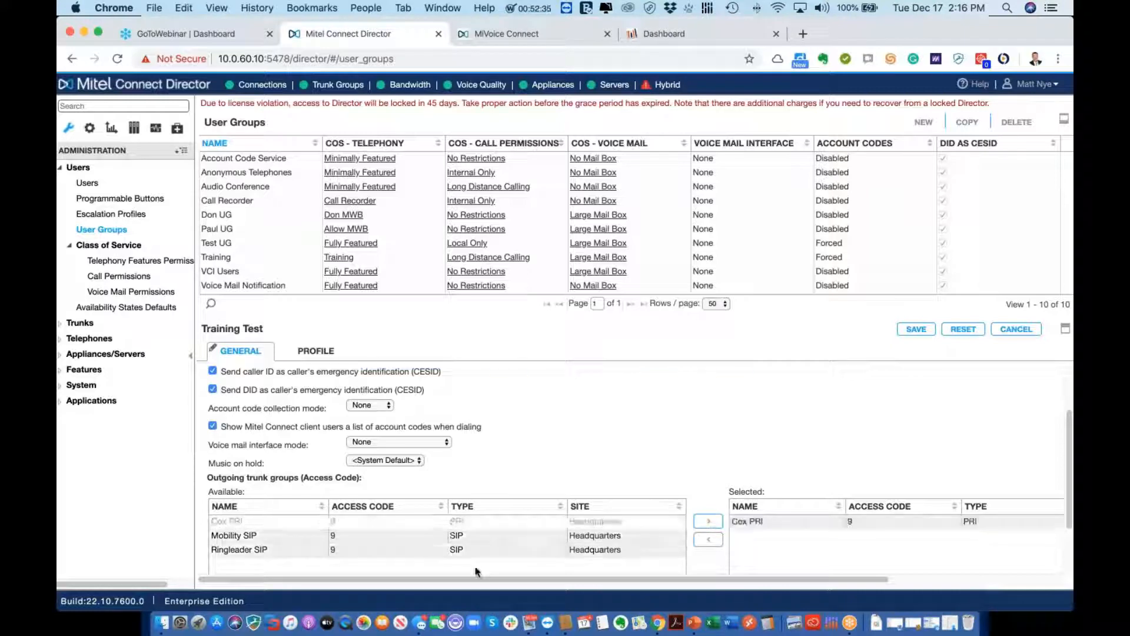
pyautogui.click(421, 550)
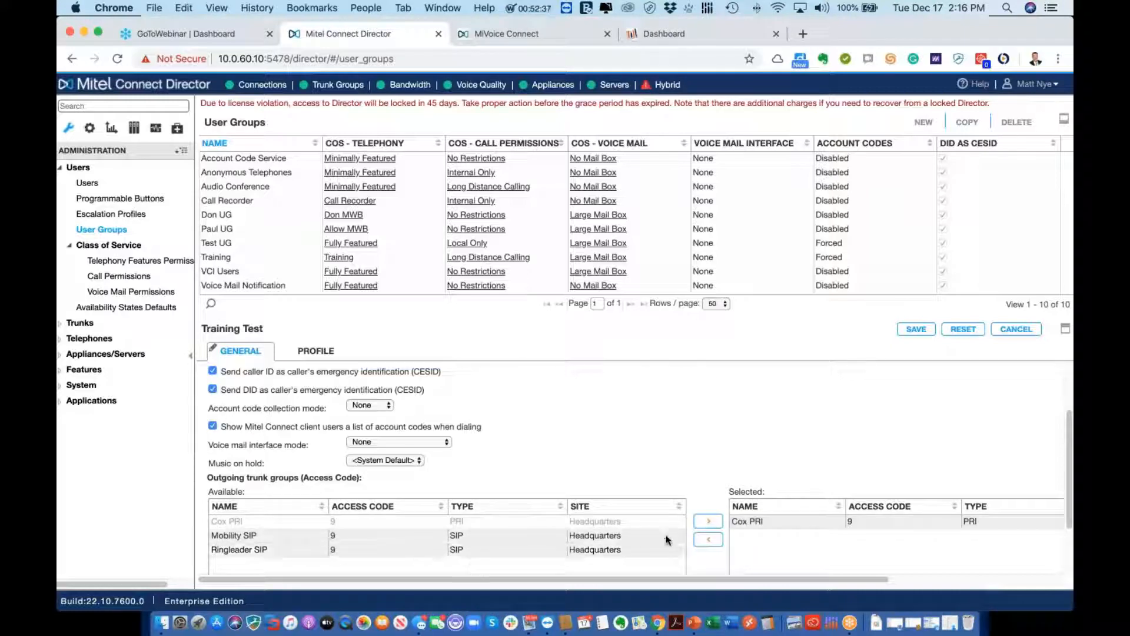
pyautogui.click(709, 522)
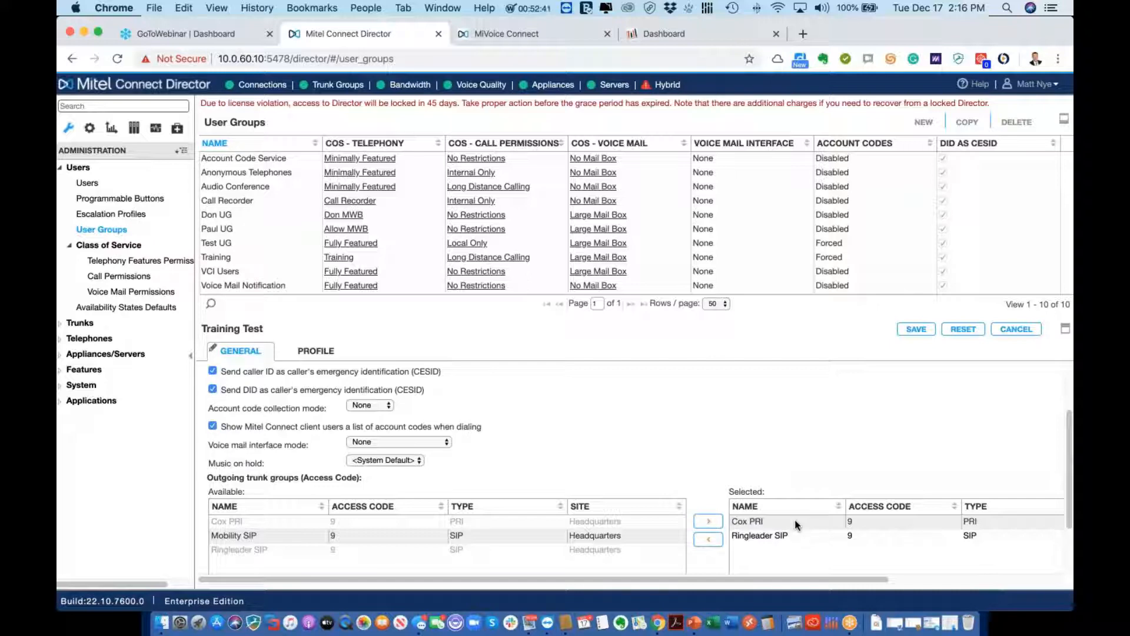
# Save Training Test and confirm it is listed under Fully Featured telephony permissions
pyautogui.scroll(-3, 796, 518)
pyautogui.scroll(3, 796, 501)
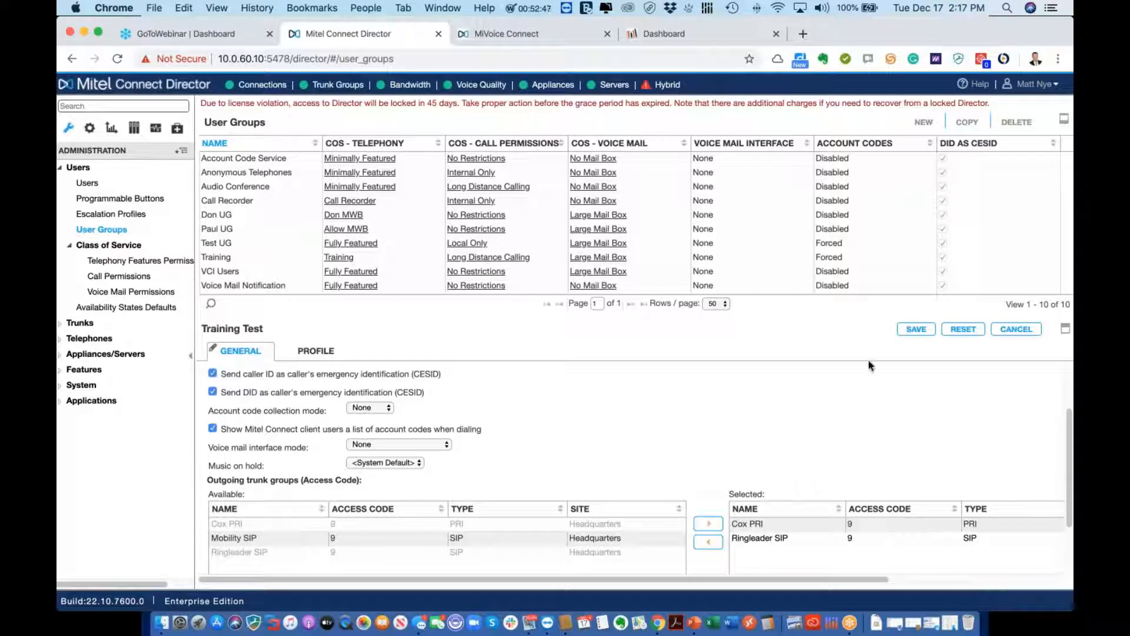
pyautogui.click(916, 329)
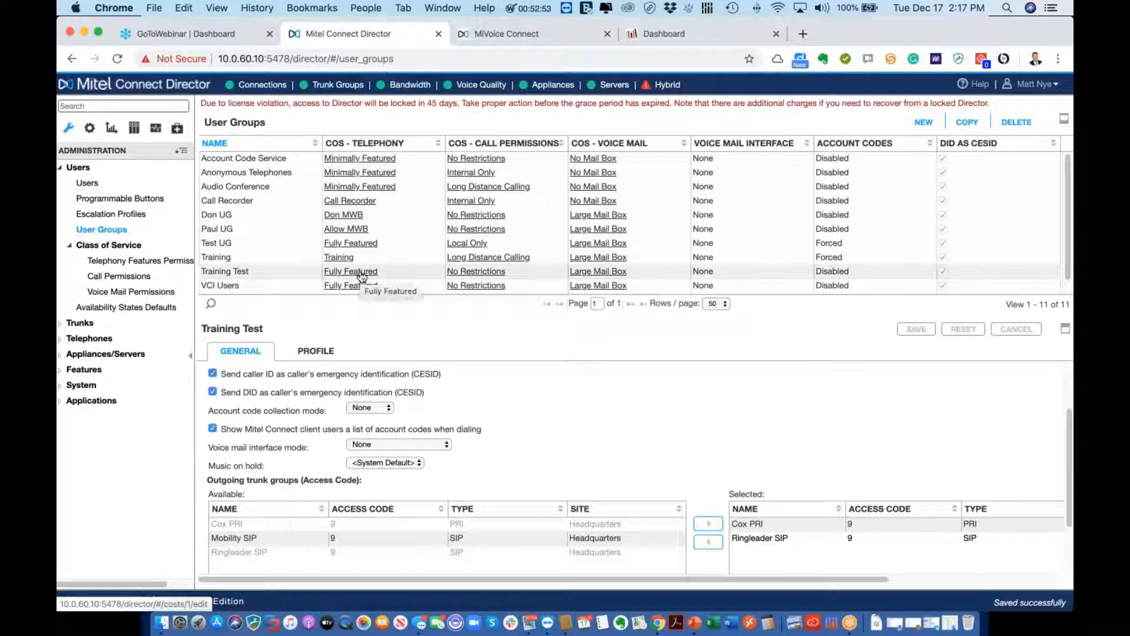
pyautogui.click(366, 272)
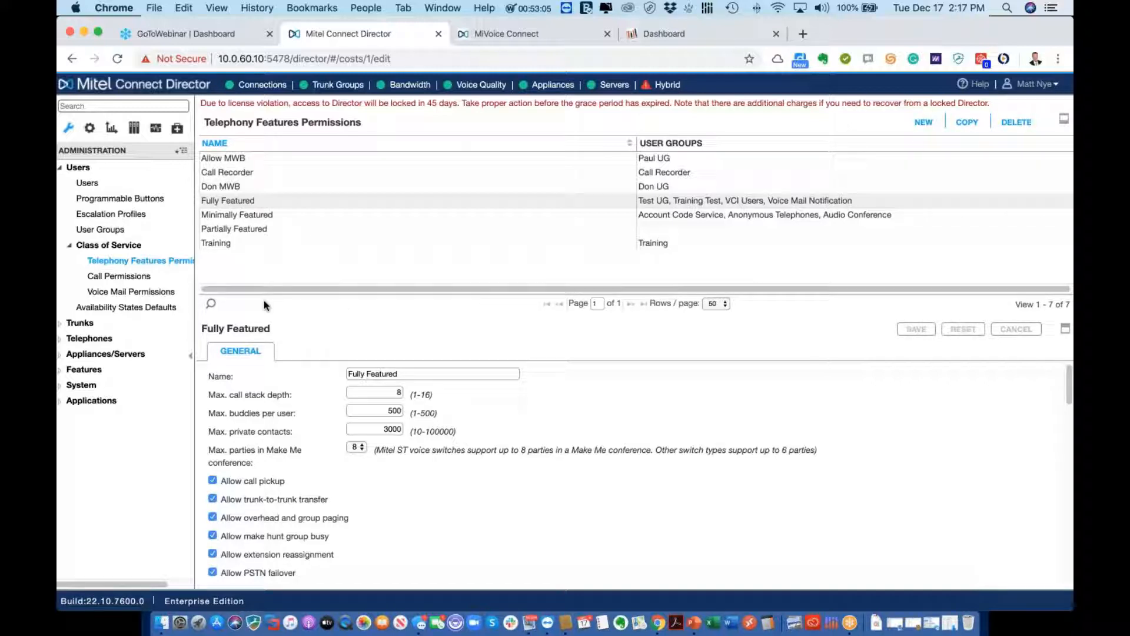
# View the Training telephony features permissions, including its call stack depth of 8
pyautogui.click(156, 259)
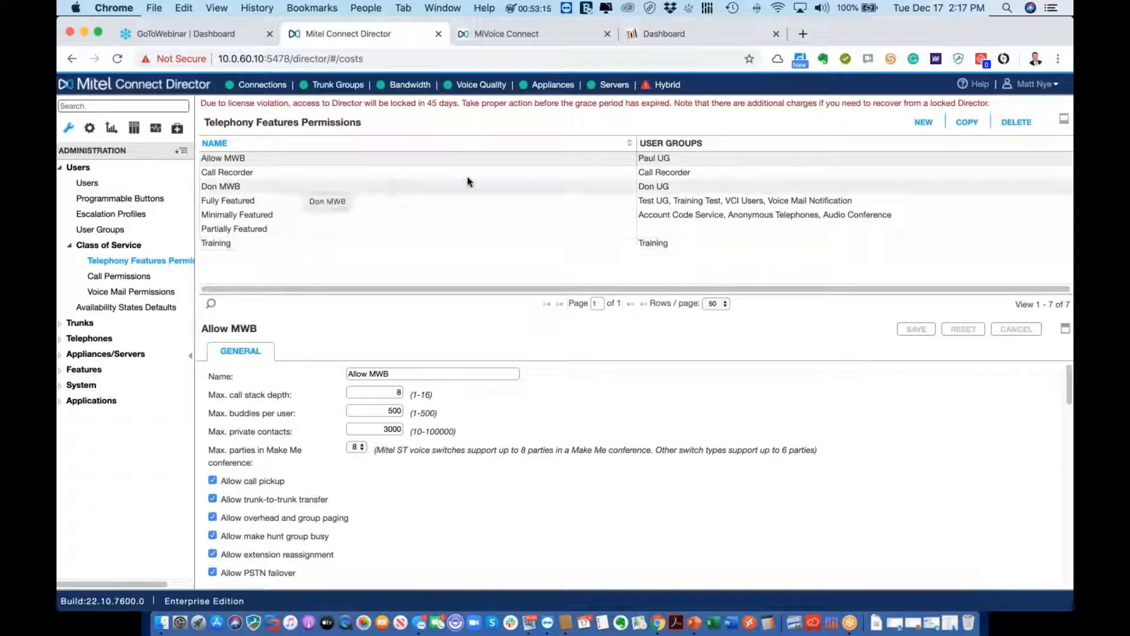
pyautogui.click(482, 246)
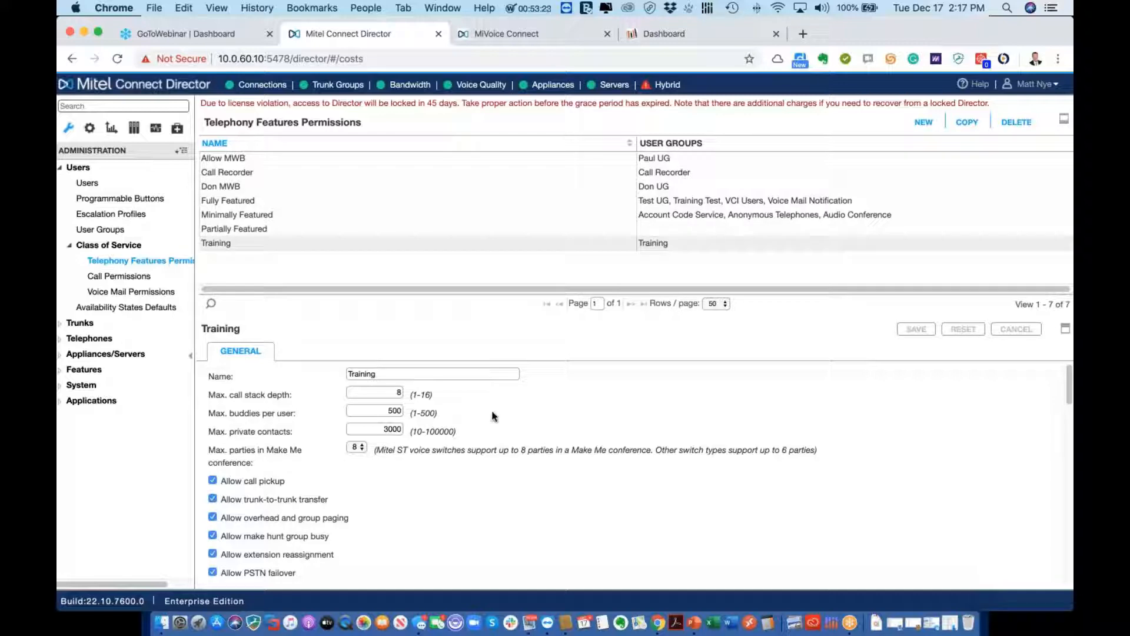
pyautogui.scroll(-2, 493, 416)
pyautogui.scroll(2, 493, 416)
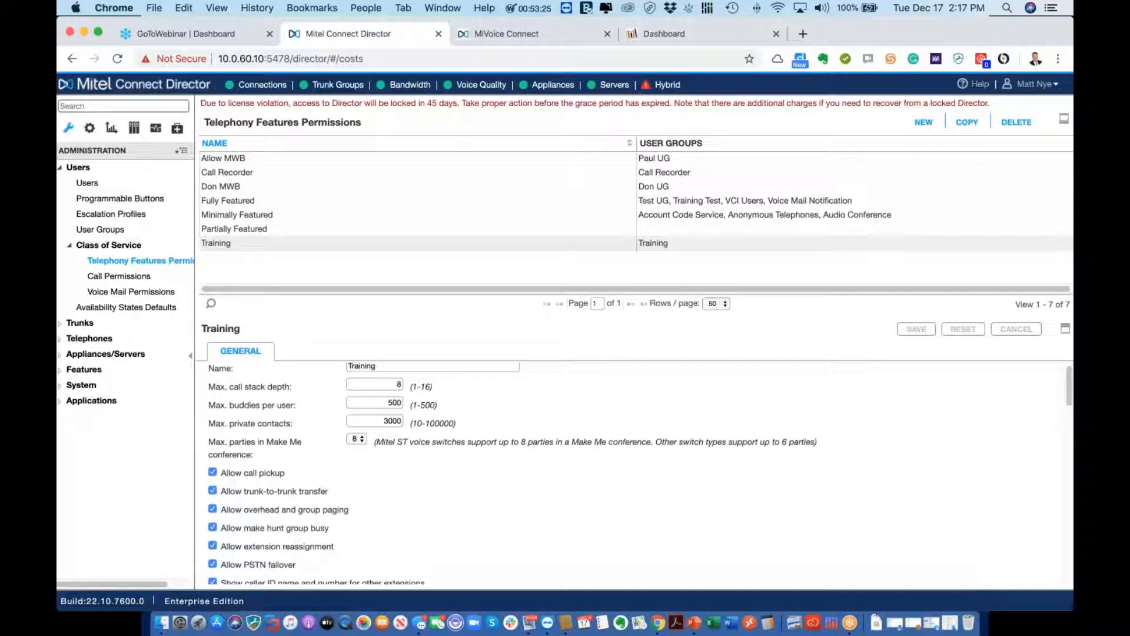
pyautogui.scroll(1, 494, 416)
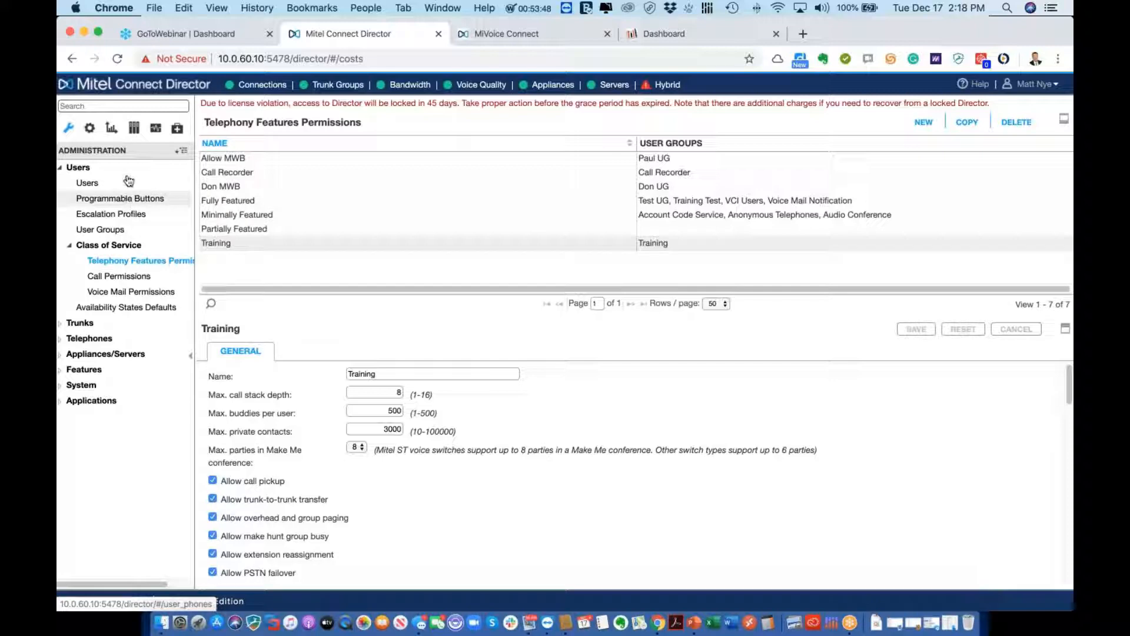
# Open the Hunt Groups list and view Help Desk HG's (extension 1488) settings
pyautogui.click(60, 371)
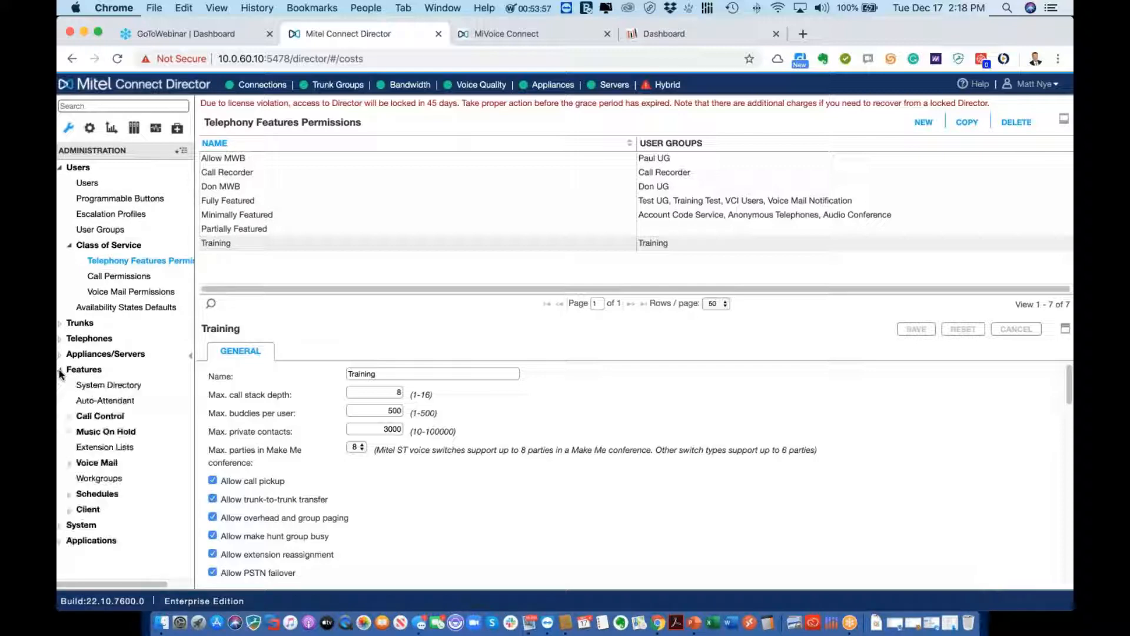
pyautogui.click(94, 416)
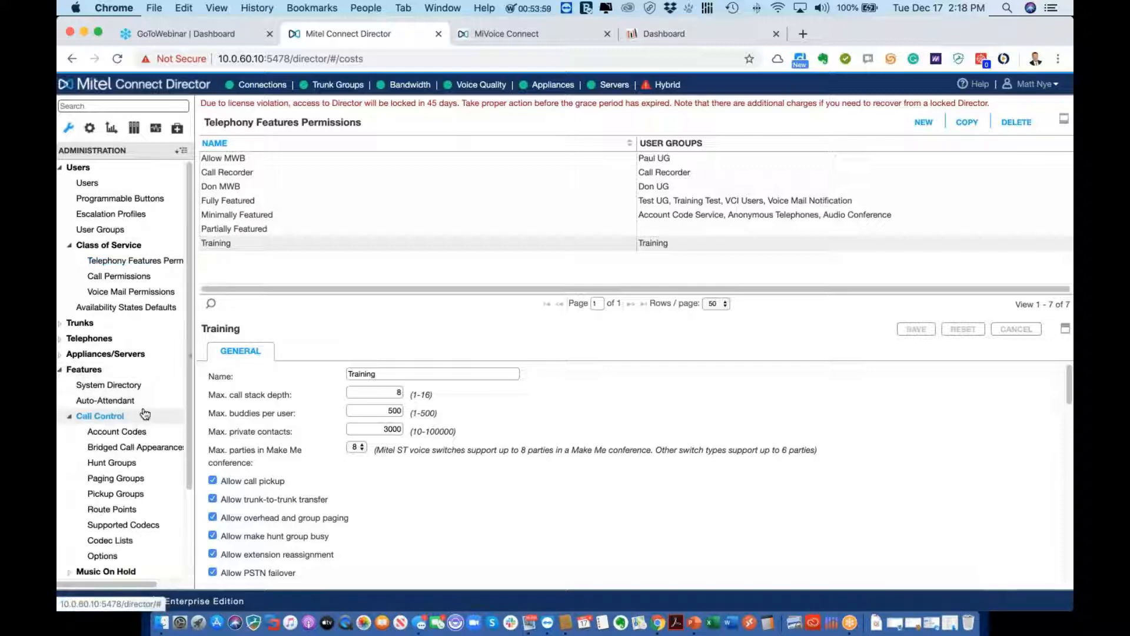
pyautogui.click(125, 468)
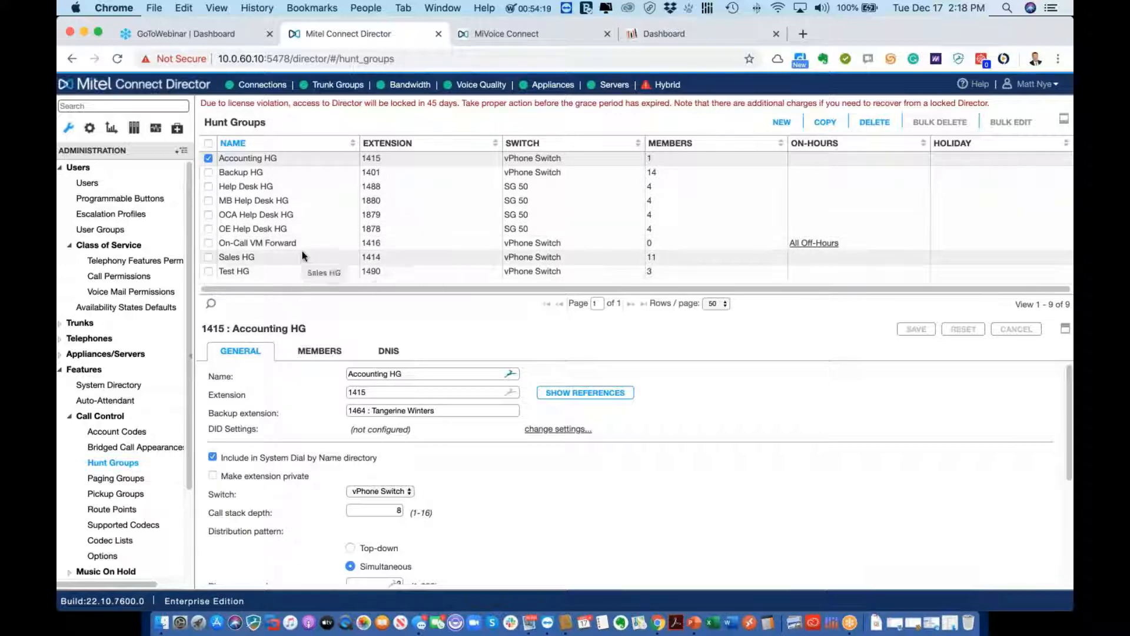
pyautogui.click(252, 186)
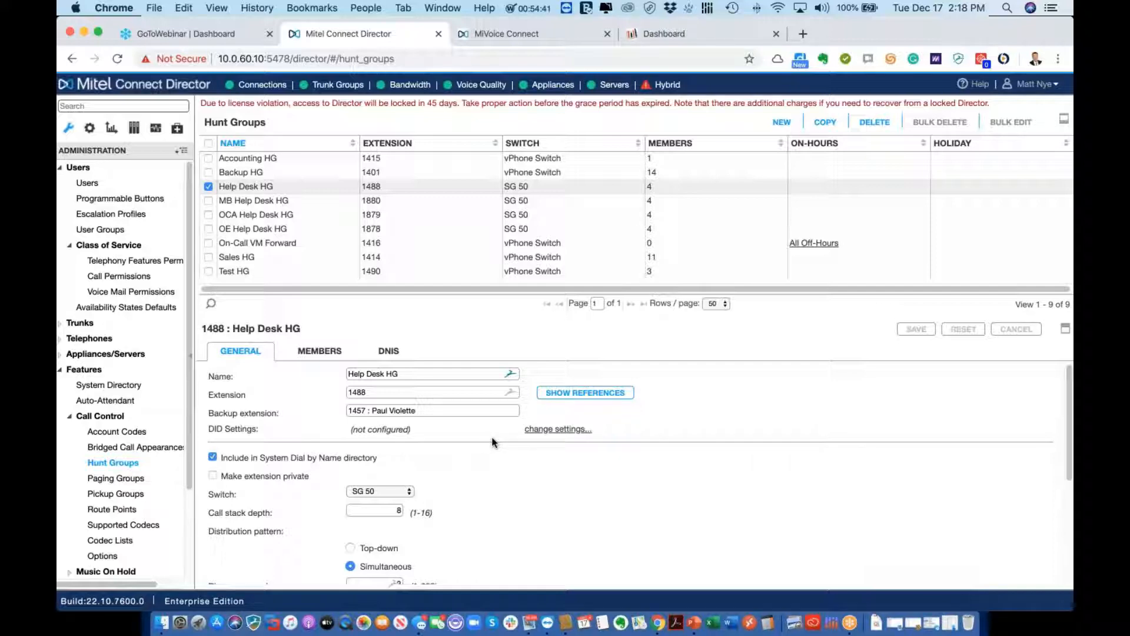
pyautogui.scroll(-1, 493, 442)
pyautogui.scroll(-3, 494, 442)
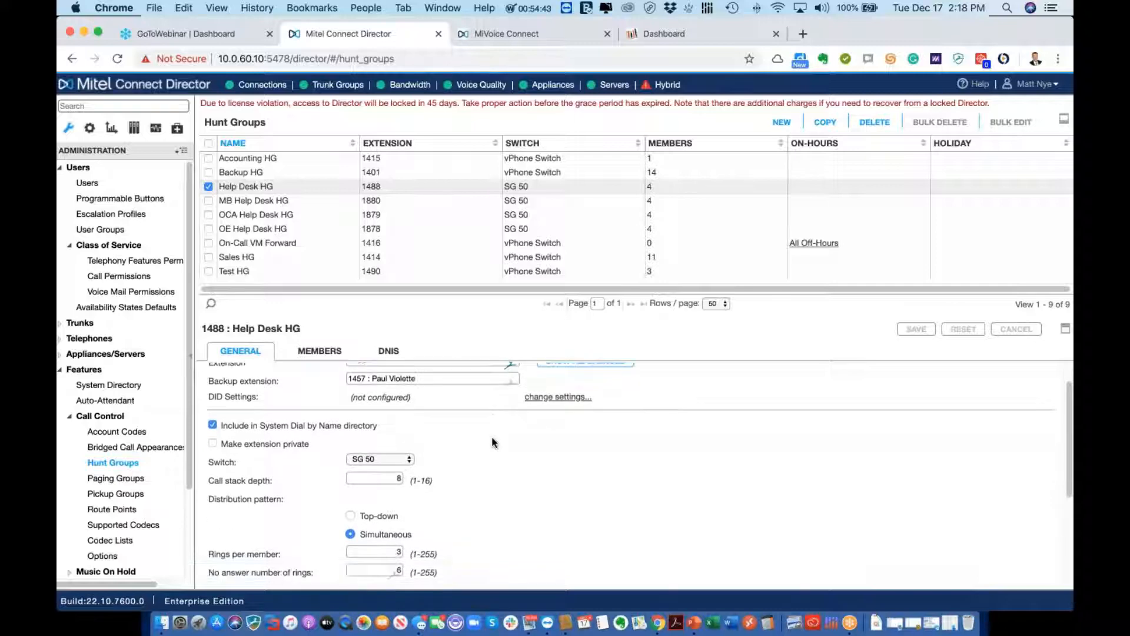
pyautogui.click(411, 459)
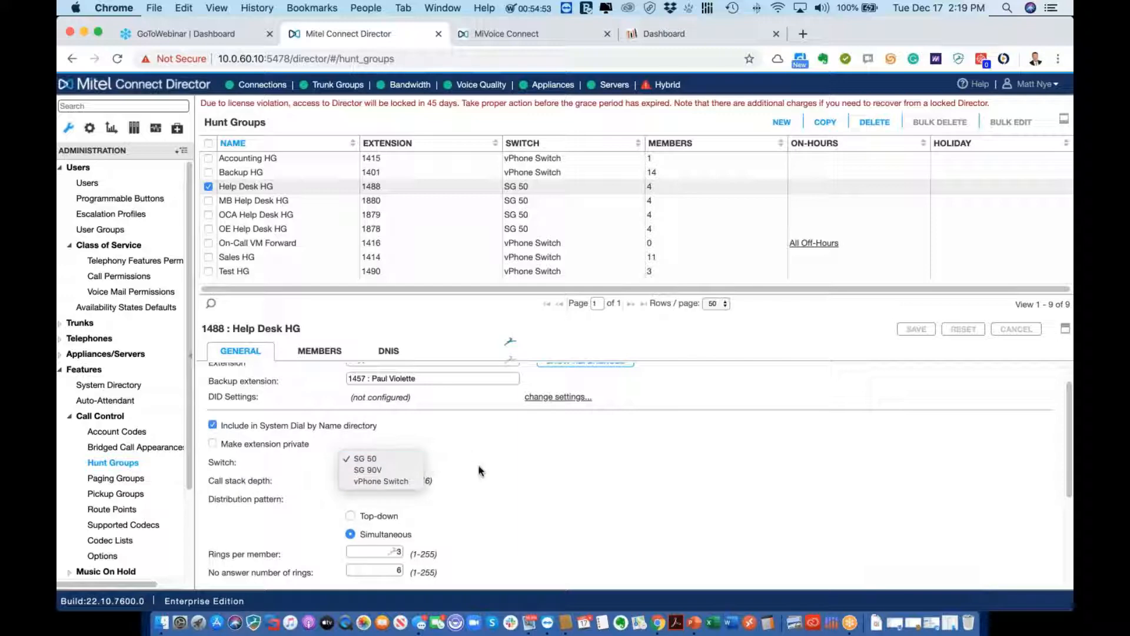
pyautogui.click(399, 458)
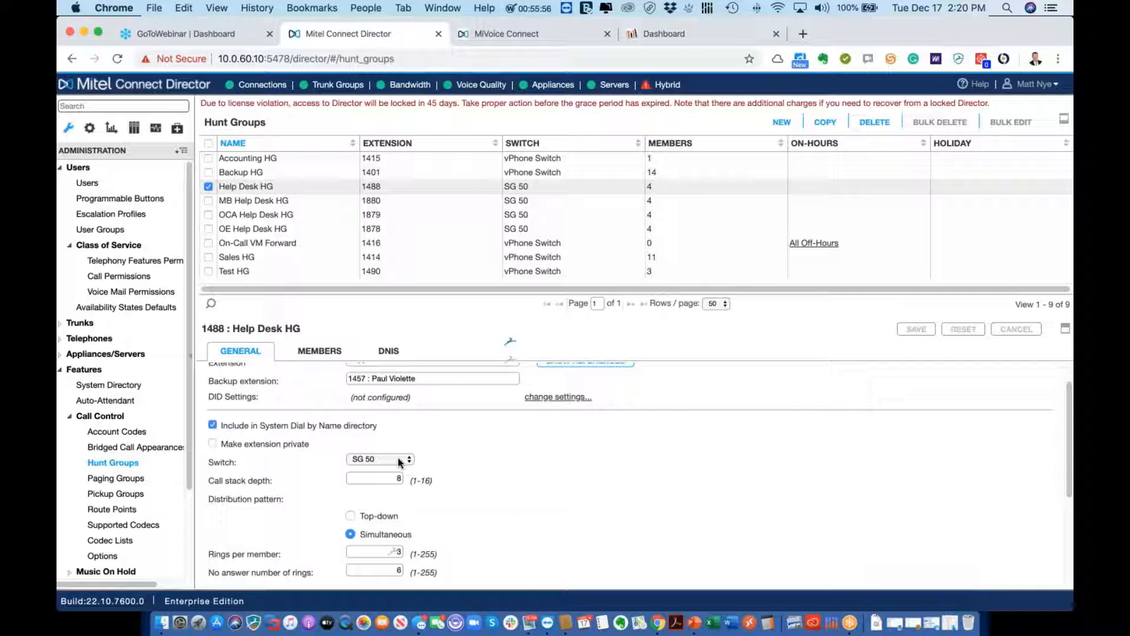
pyautogui.click(398, 461)
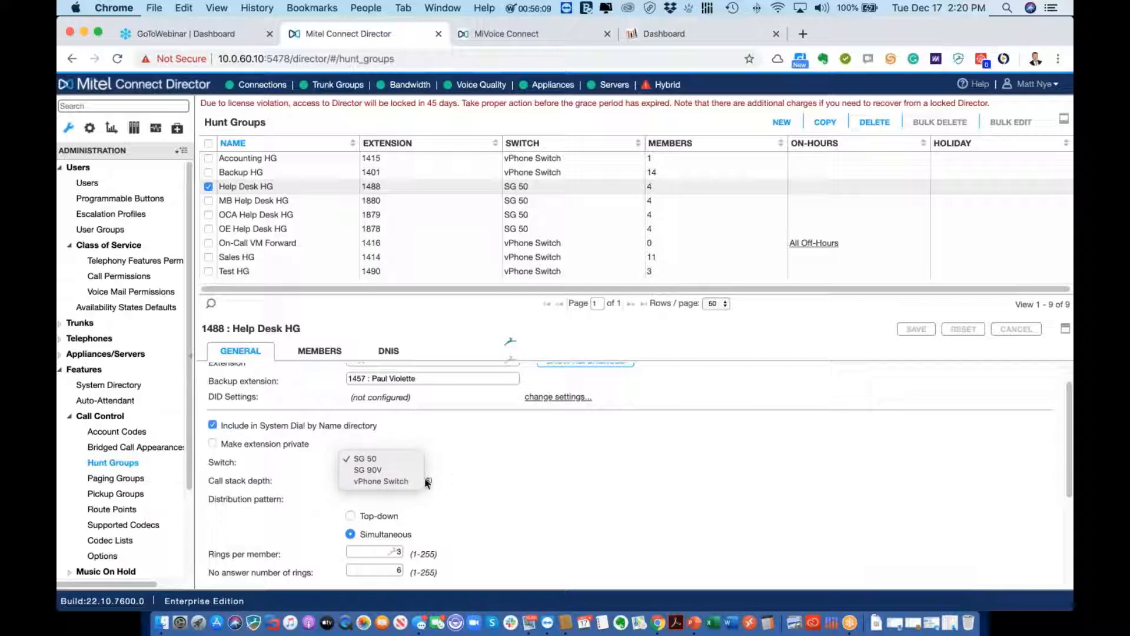
pyautogui.click(508, 476)
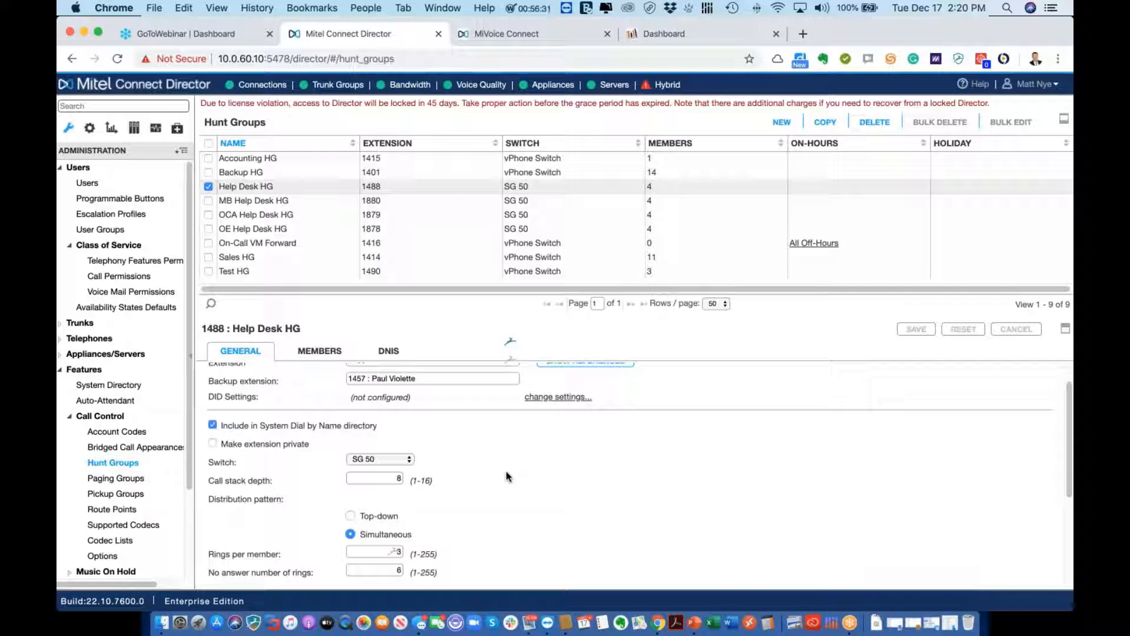
# Scroll through Help Desk HG's General tab to review its forwarding to Sales HG (1414)
pyautogui.scroll(-3, 520, 490)
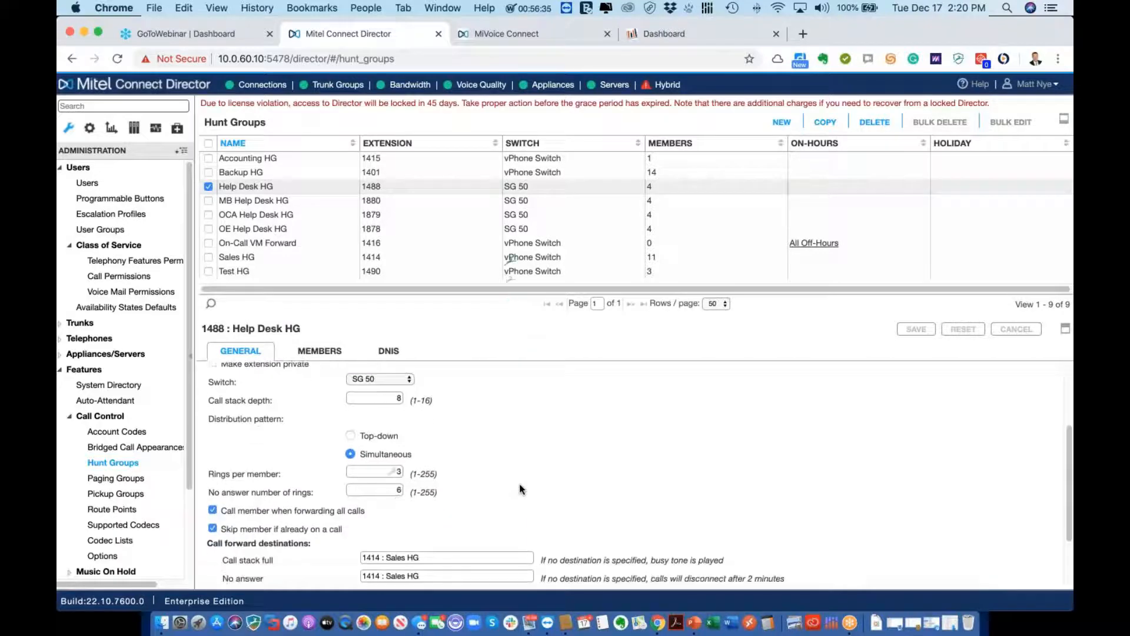
pyautogui.scroll(-3, 520, 489)
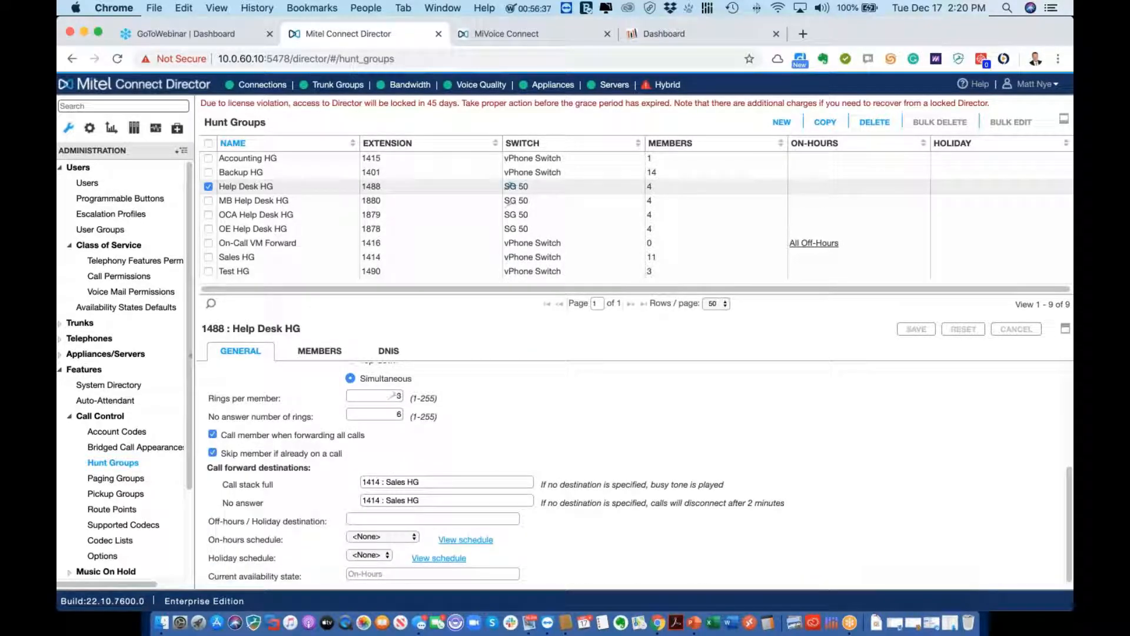
pyautogui.scroll(3, 510, 186)
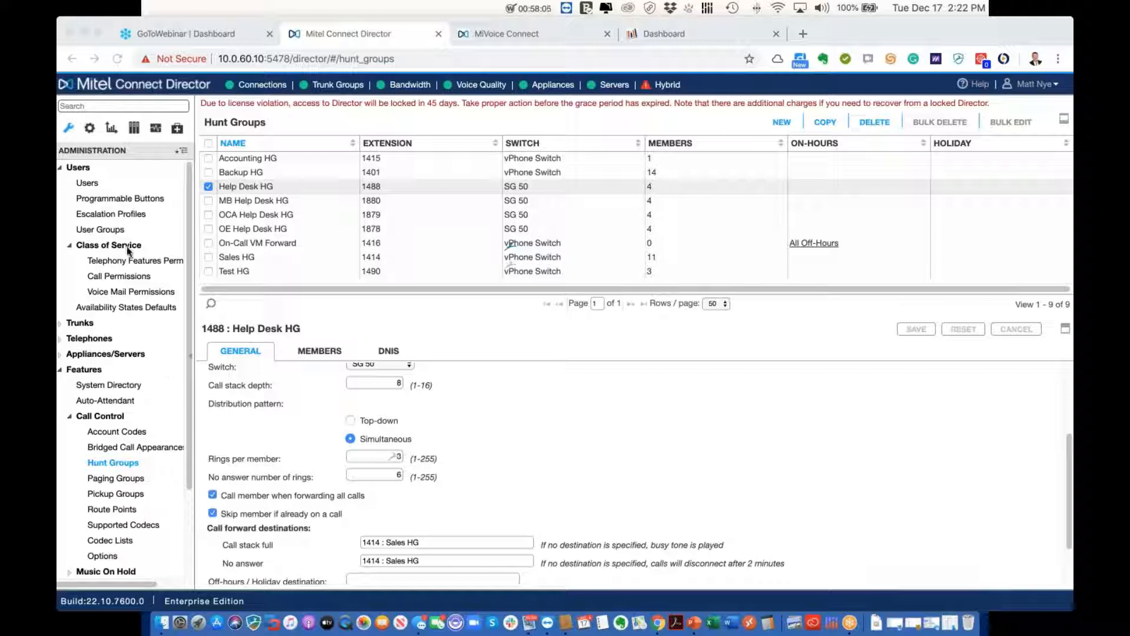
# Open Report Options (365-day CDR retention) in the reporting section and expand the Reports list
pyautogui.click(112, 131)
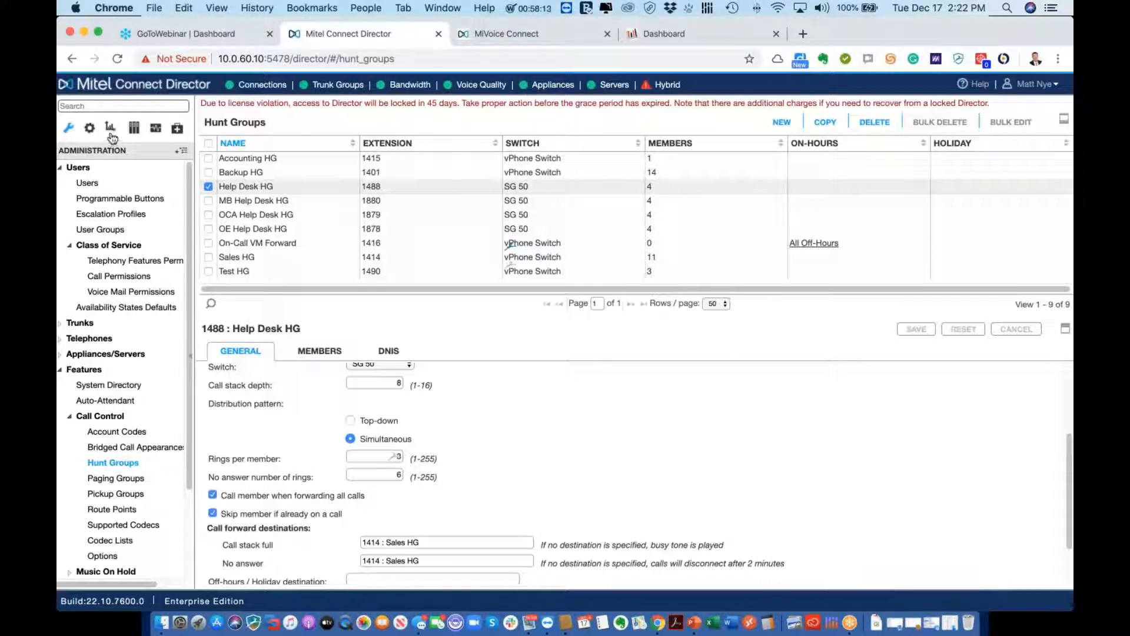
pyautogui.click(111, 133)
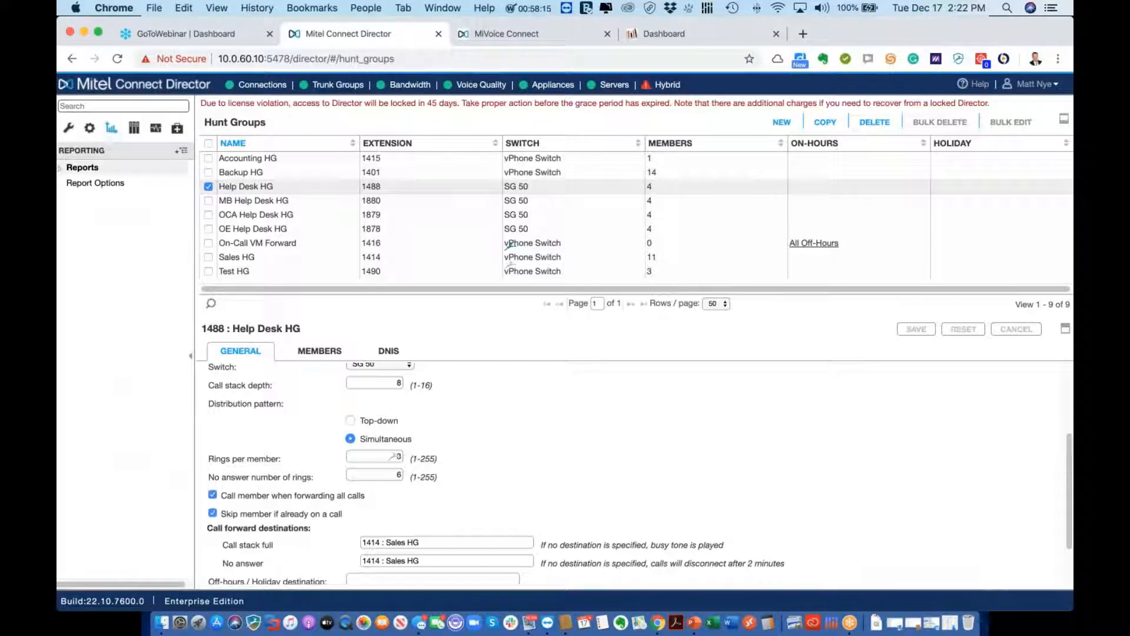
pyautogui.click(101, 184)
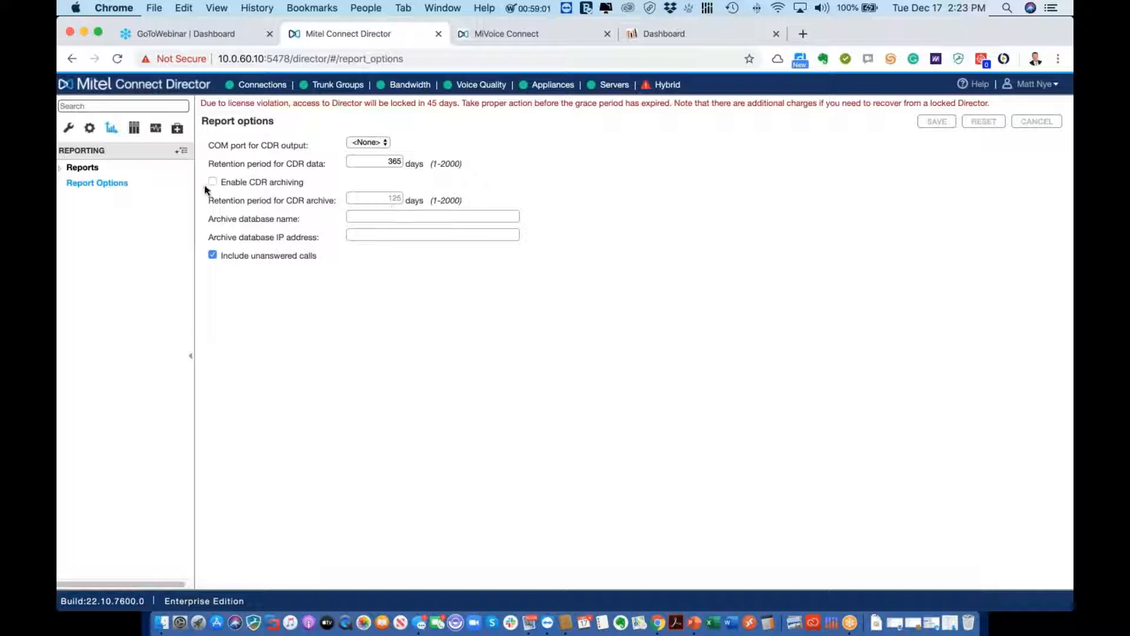
pyautogui.click(98, 172)
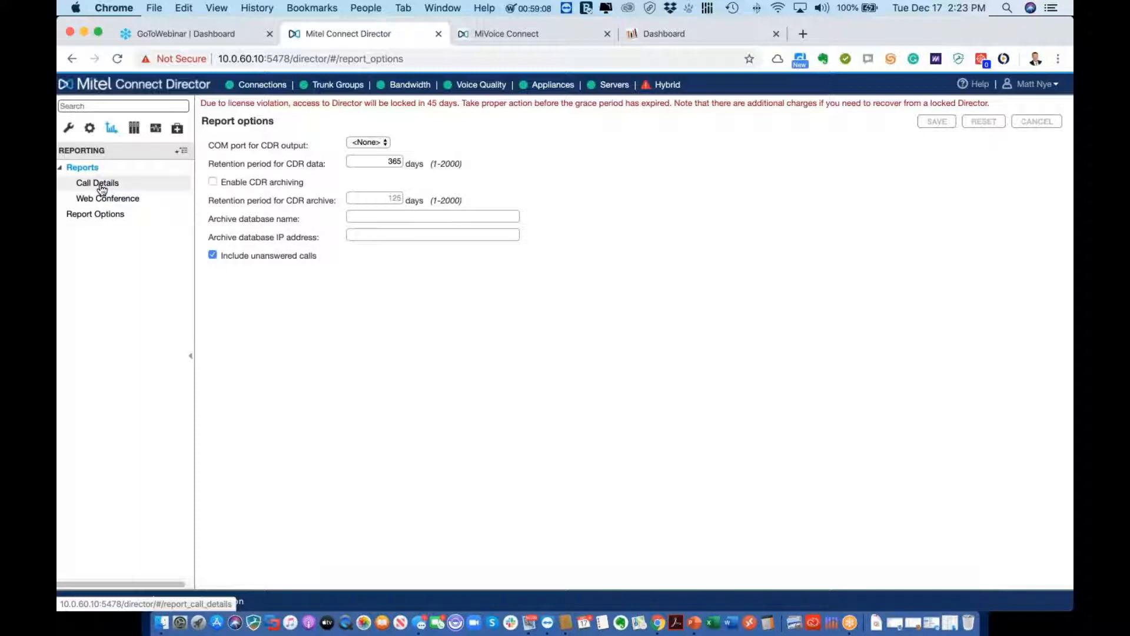
# Open Call Details and choose Account Summary Report for 12/17/2019
pyautogui.click(100, 185)
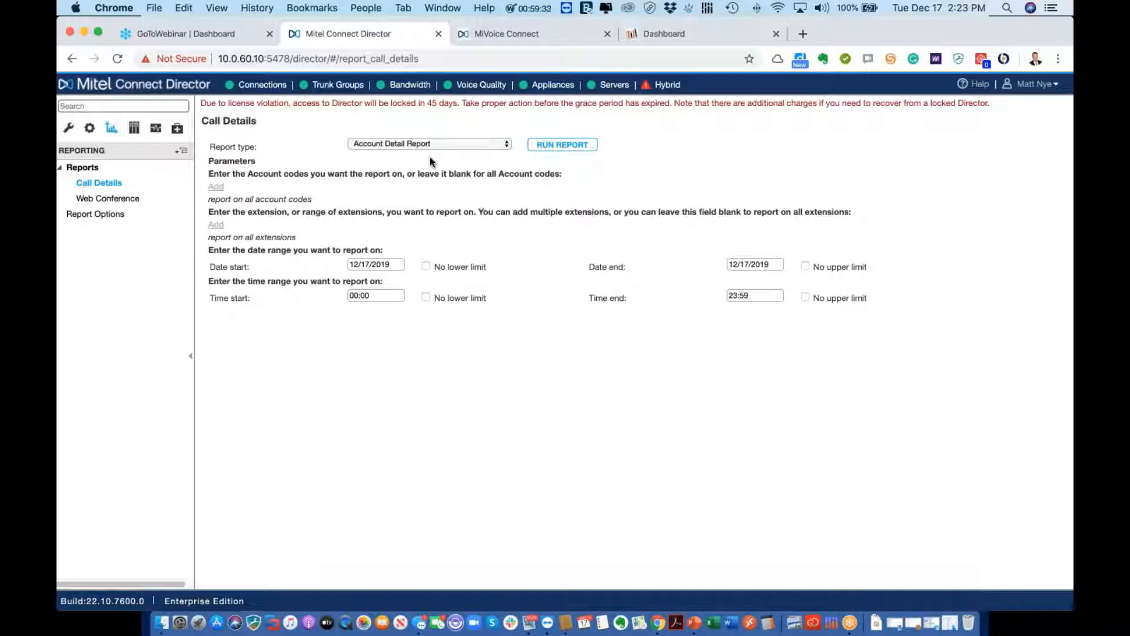
pyautogui.click(442, 145)
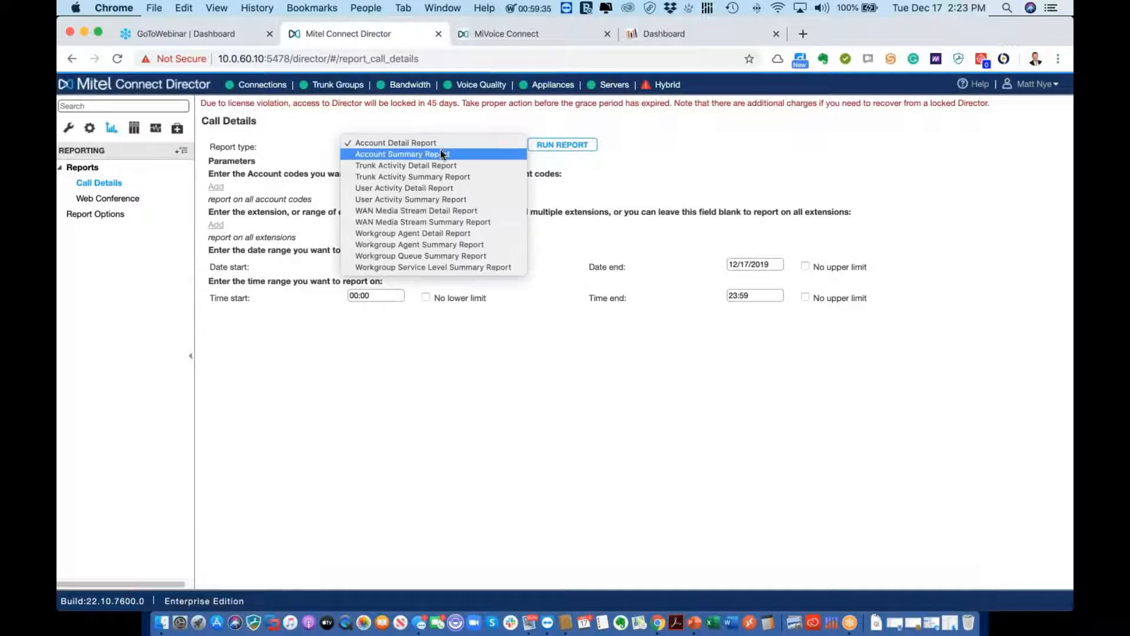
pyautogui.click(441, 153)
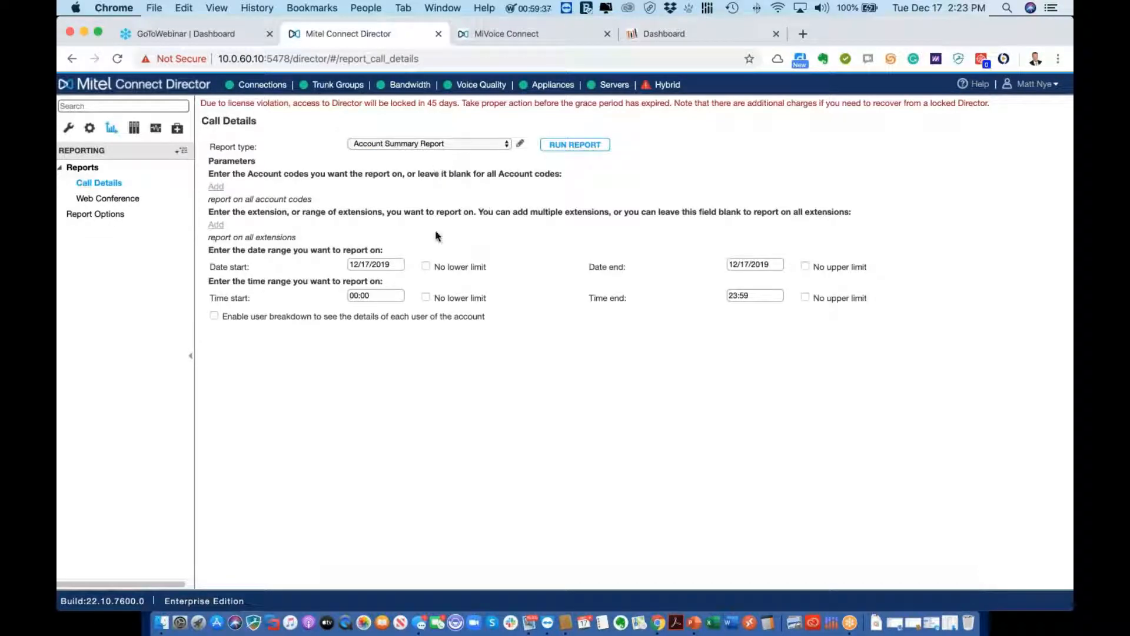
# Add then remove account code 1450, and add a blank extension range row
pyautogui.click(217, 187)
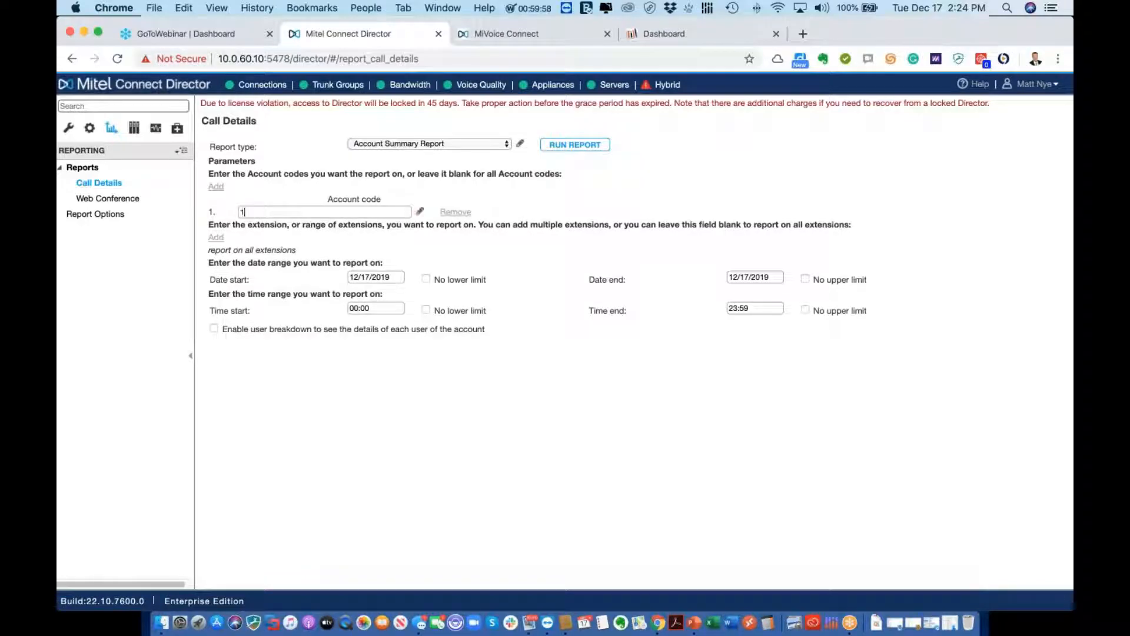
pyautogui.write('1450')
pyautogui.click(216, 238)
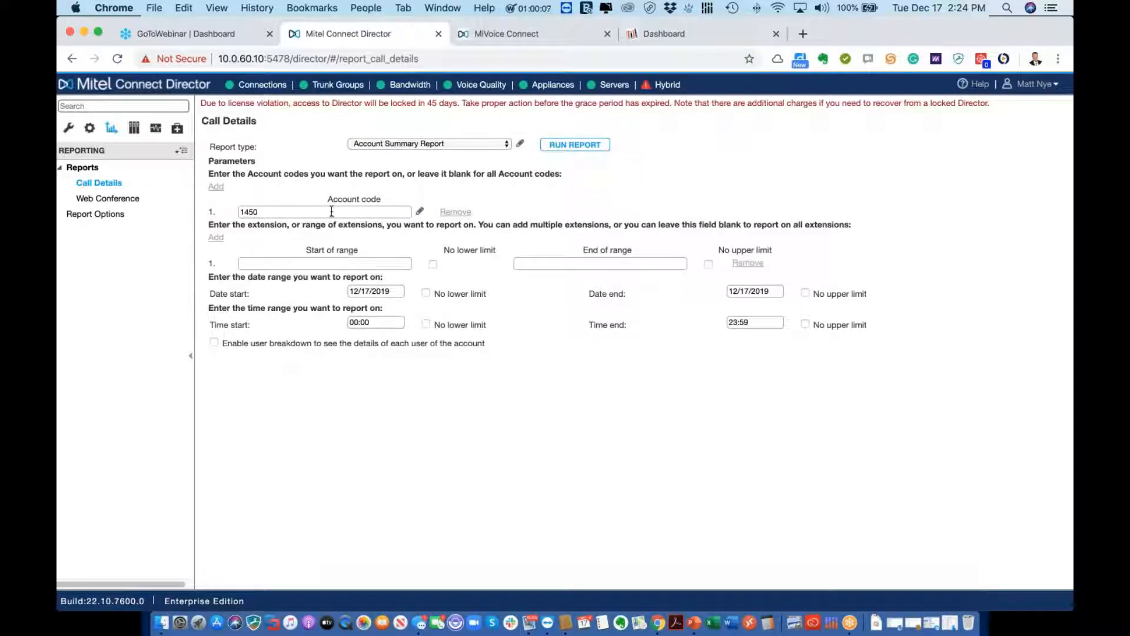
pyautogui.click(245, 211)
pyautogui.press('Delete')
pyautogui.press('Delete')
pyautogui.press('Delete')
pyautogui.click(450, 213)
pyautogui.click(443, 146)
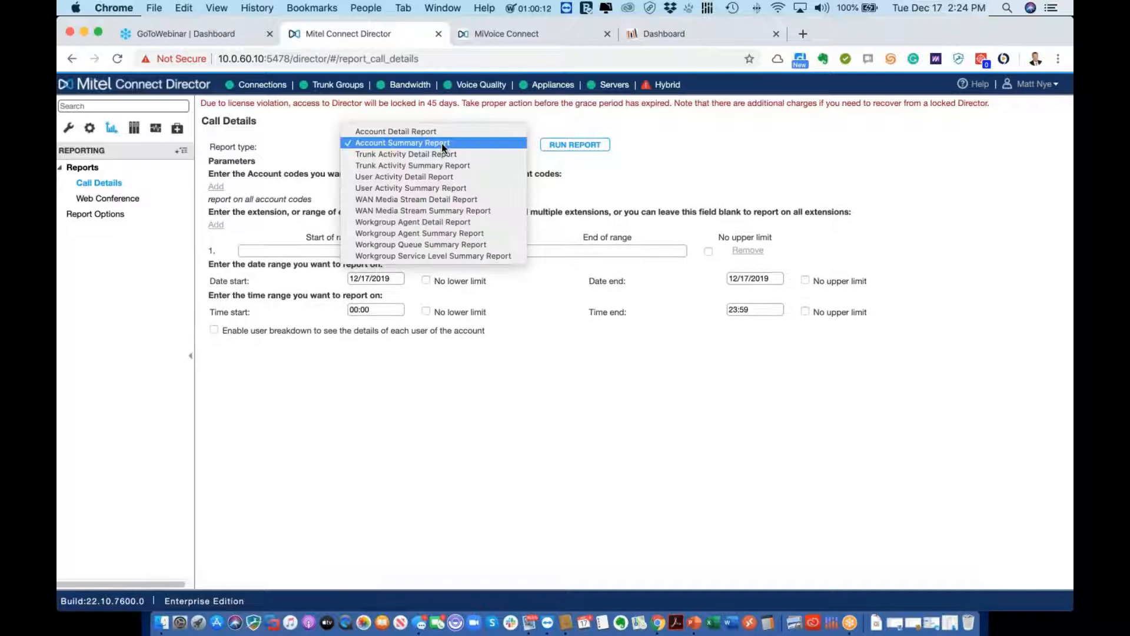
# Choose User Activity Summary Report with extension ranges starting at 1450 and 1460
pyautogui.click(439, 187)
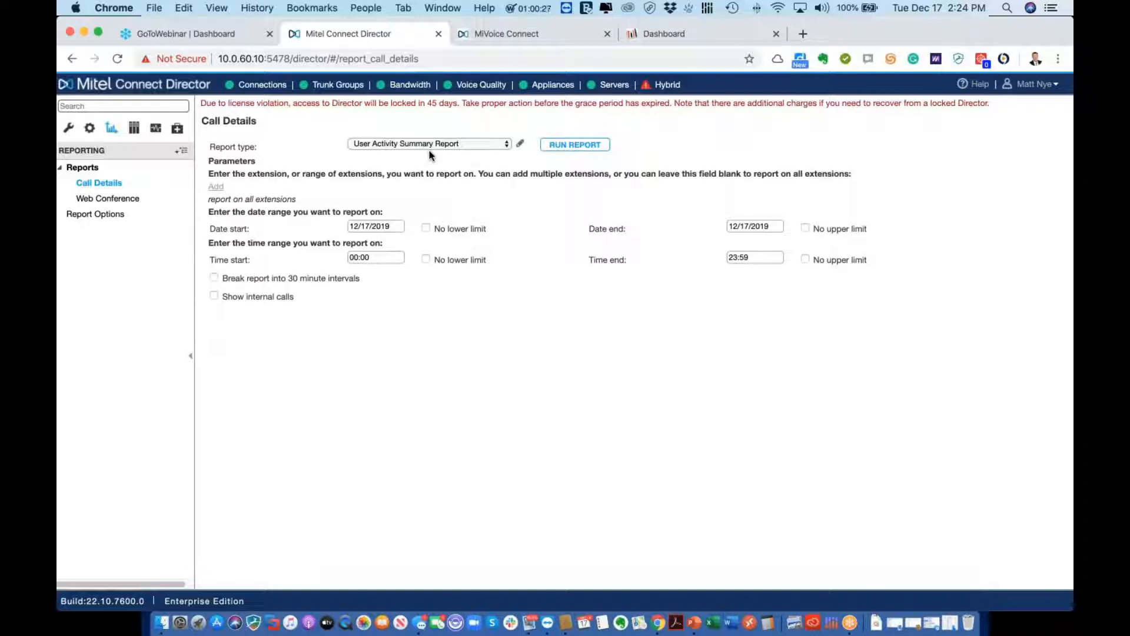
pyautogui.click(217, 188)
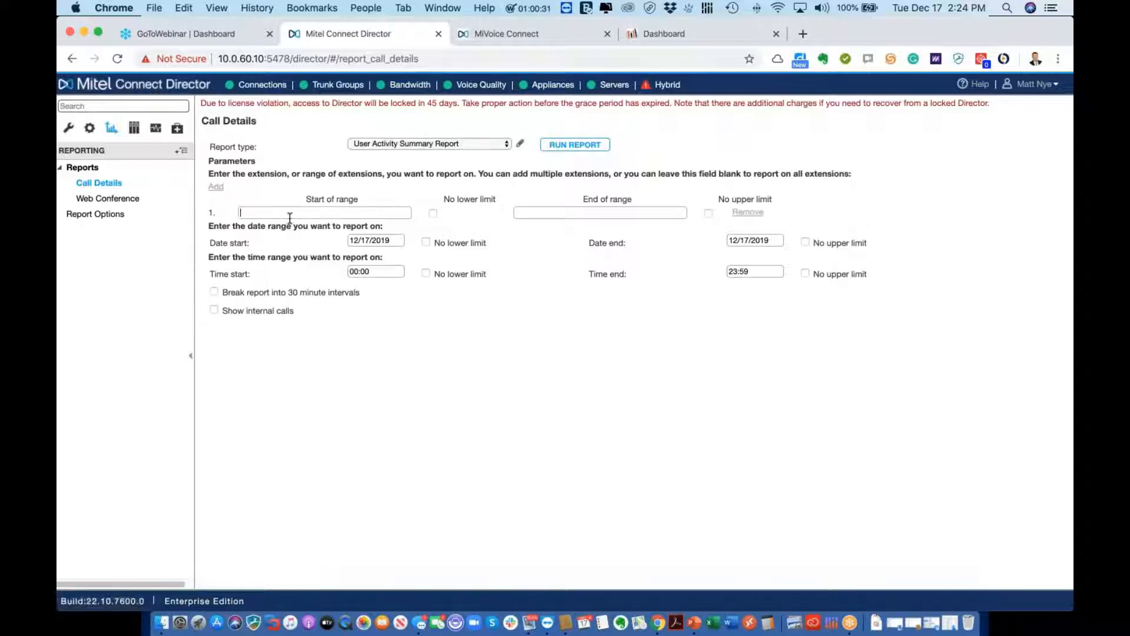
pyautogui.write('1450')
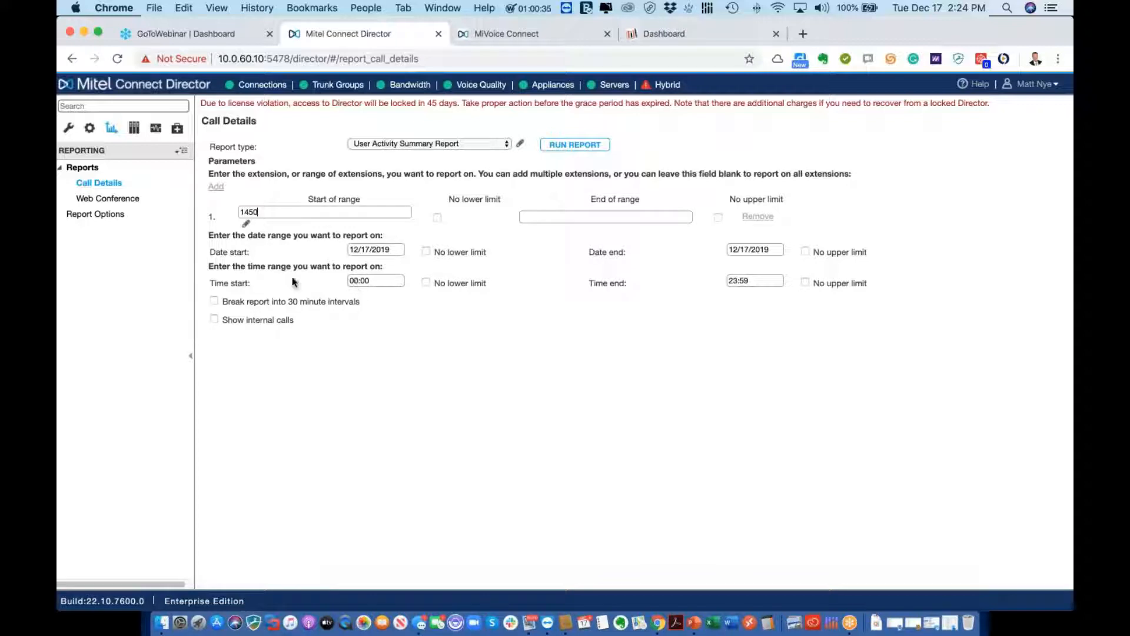
pyautogui.click(211, 187)
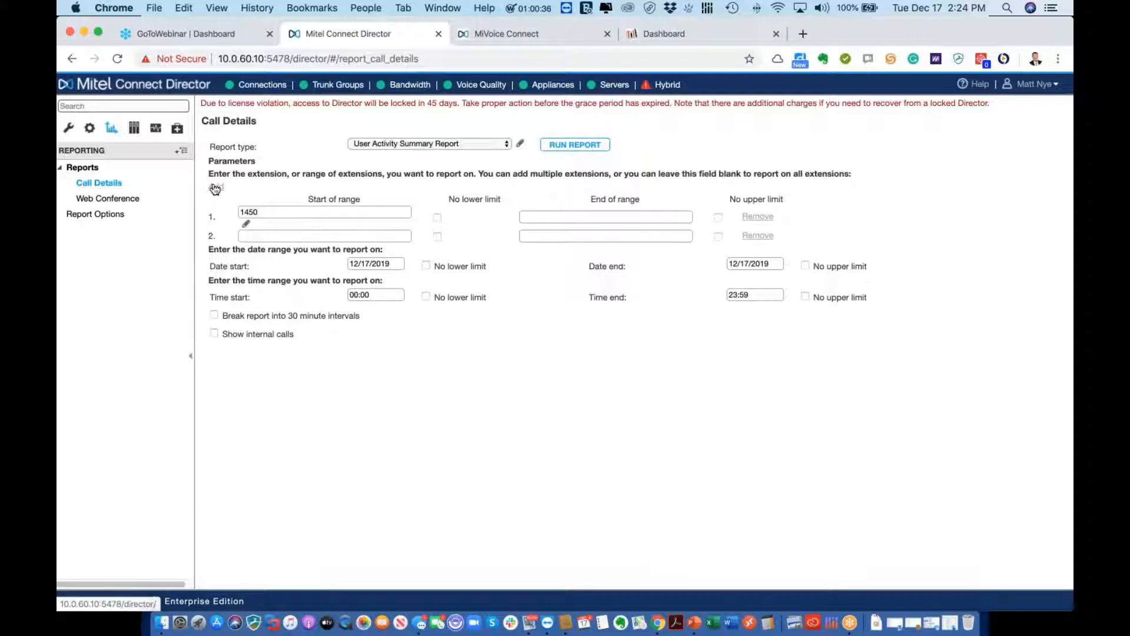
pyautogui.click(272, 236)
pyautogui.write('1460')
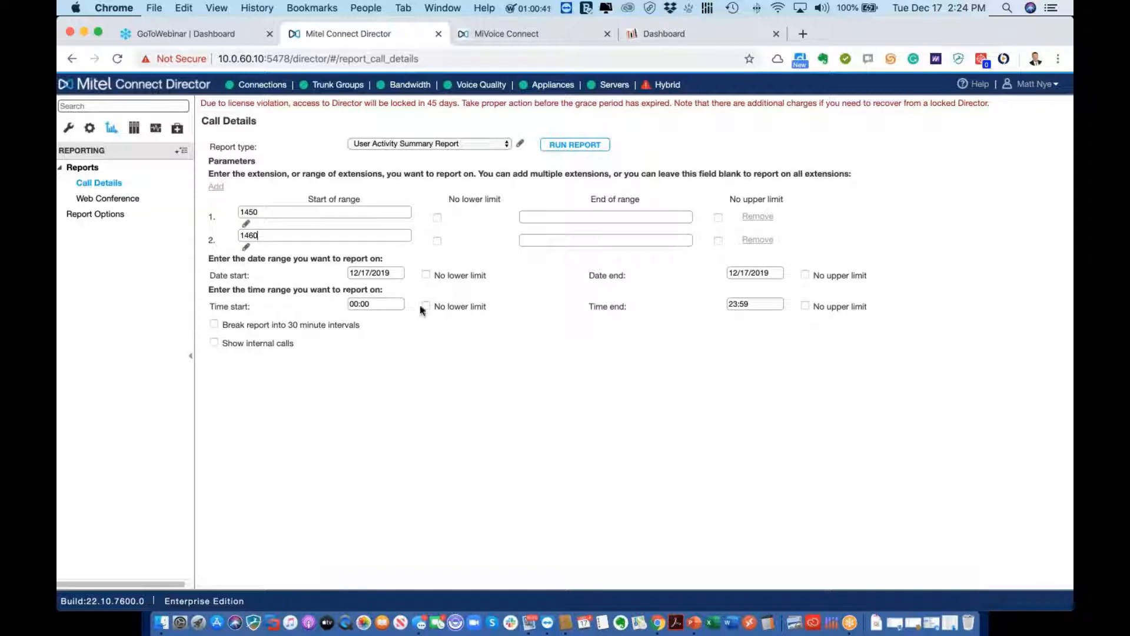
# Set the start date to 12/01/2019 and run the report
pyautogui.click(400, 270)
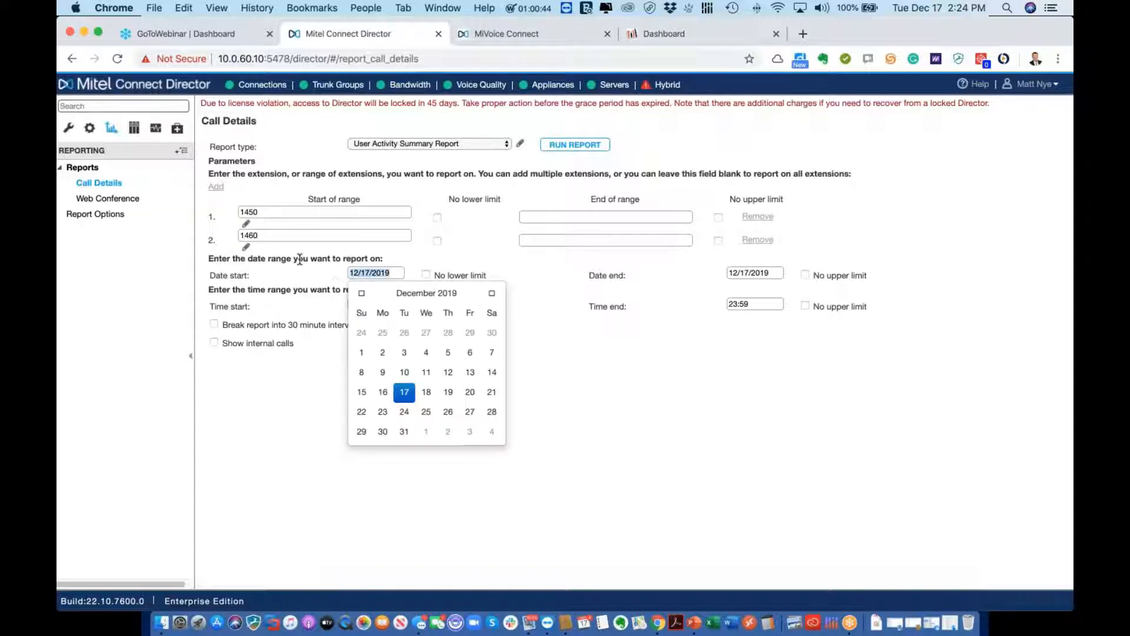
pyautogui.click(361, 353)
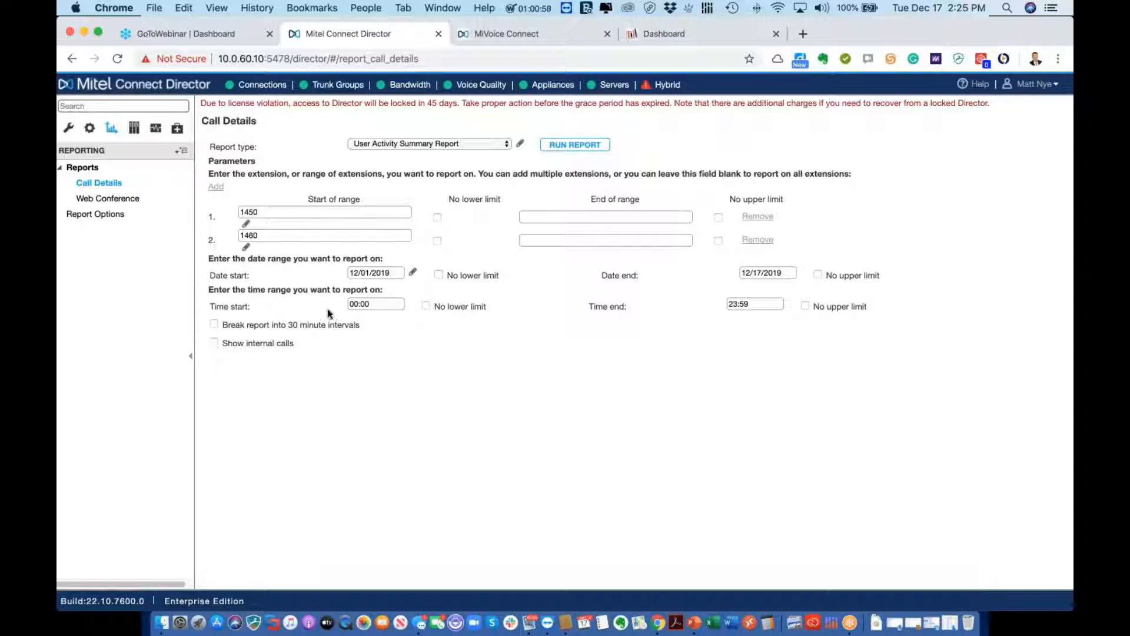
pyautogui.click(577, 145)
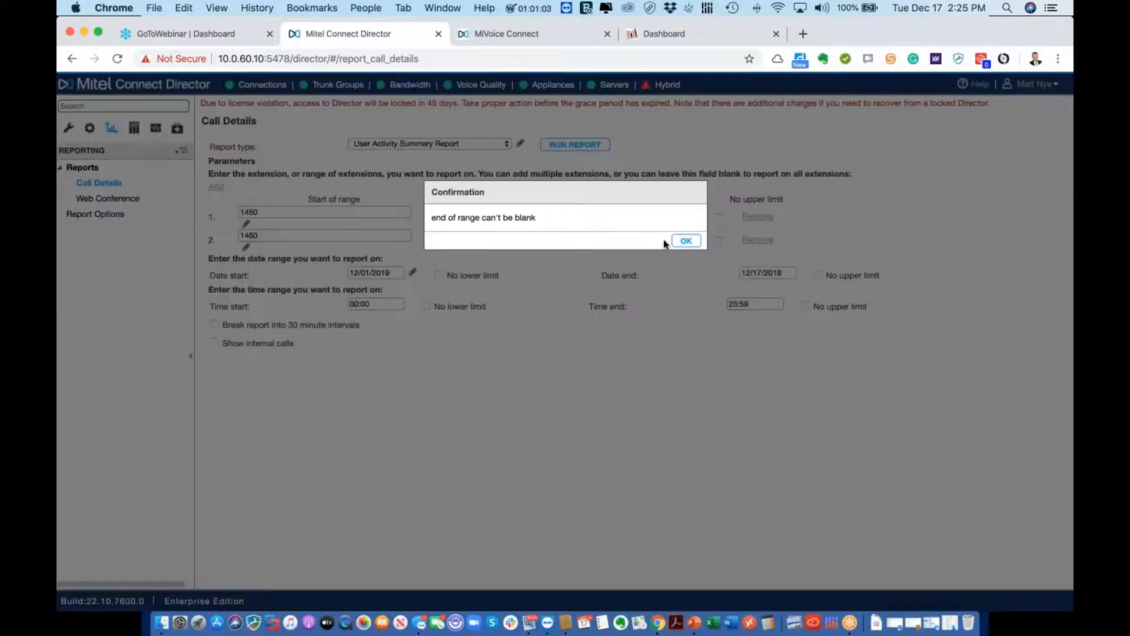
# Fill in range ends 1450 and 1460 and rerun the report, showing 157 calls
pyautogui.click(683, 241)
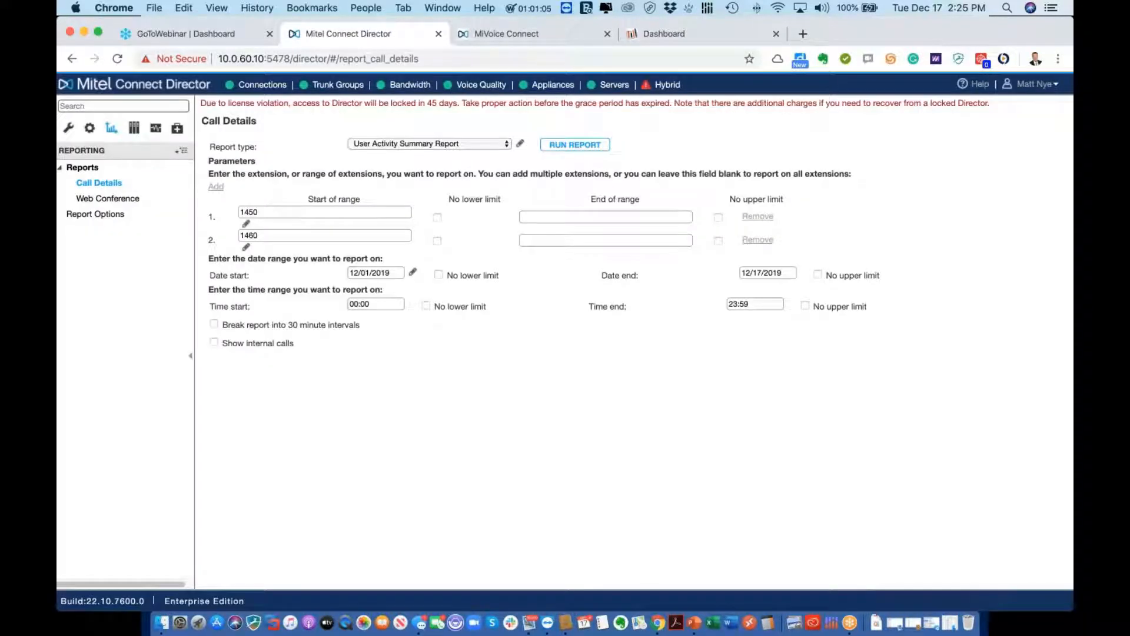
pyautogui.click(561, 216)
pyautogui.write('1450')
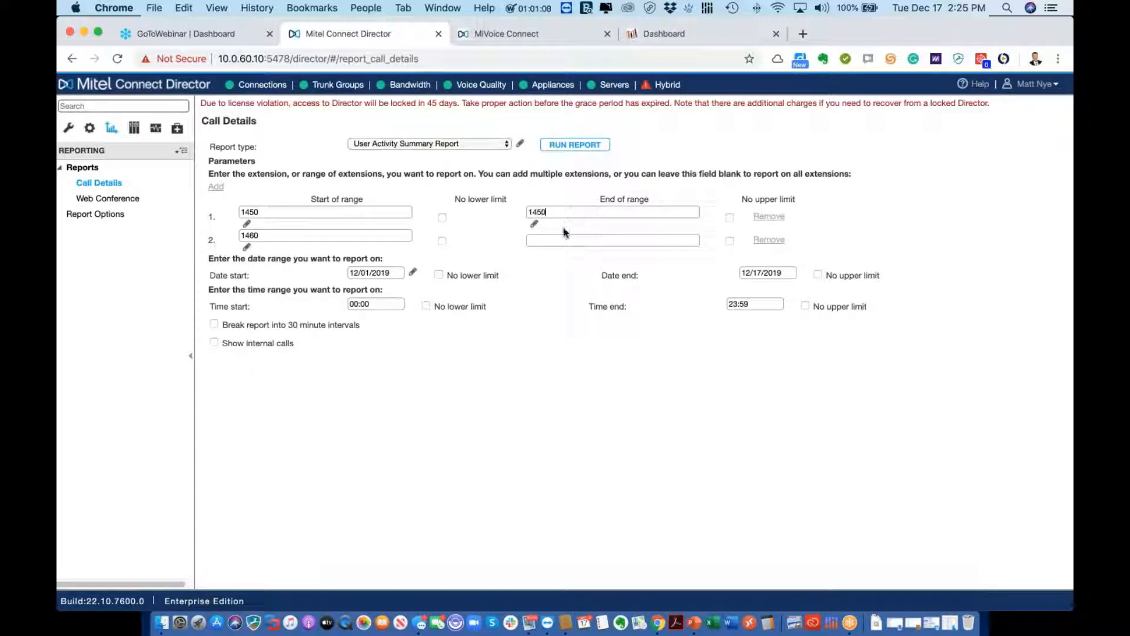
pyautogui.click(568, 240)
pyautogui.write('1460')
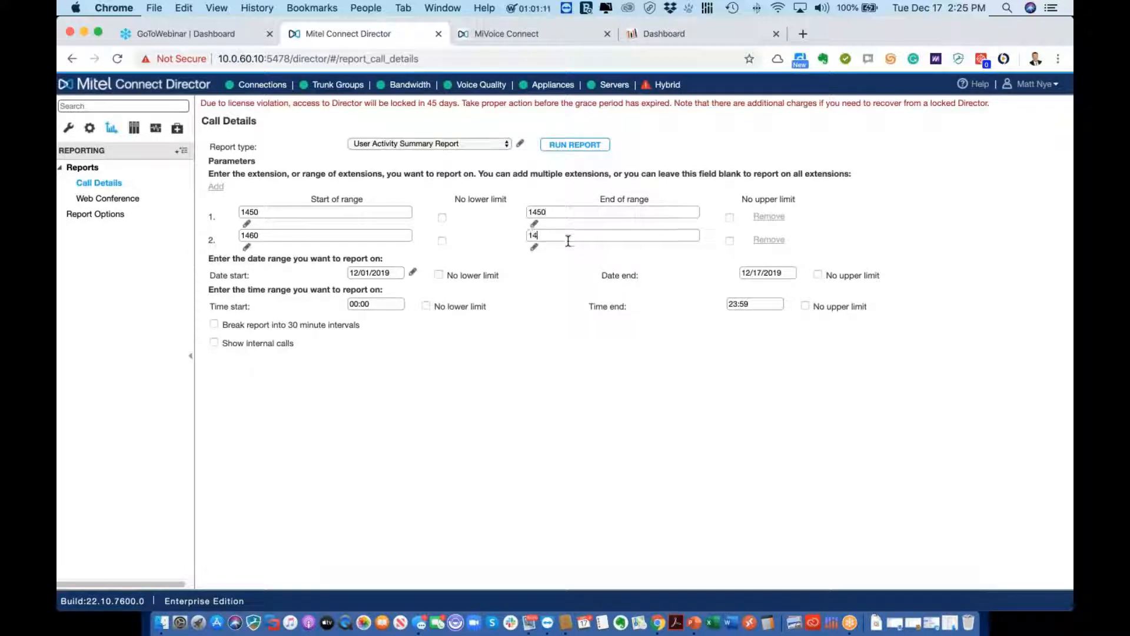
pyautogui.click(580, 147)
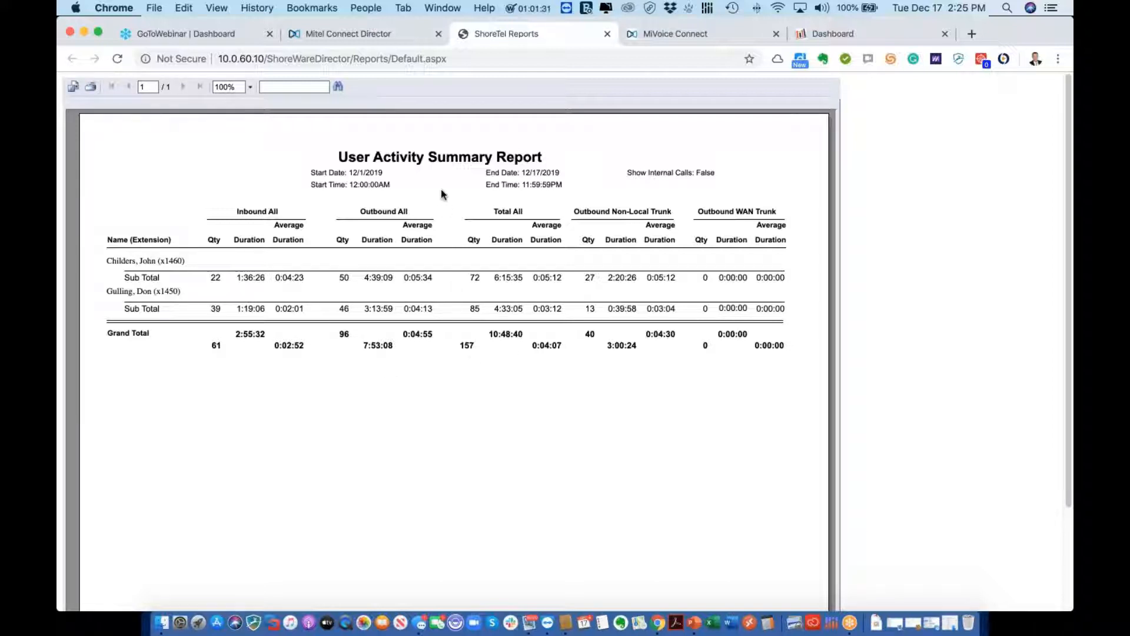
# Switch the call details report type to User Activity Detail Report
pyautogui.click(380, 40)
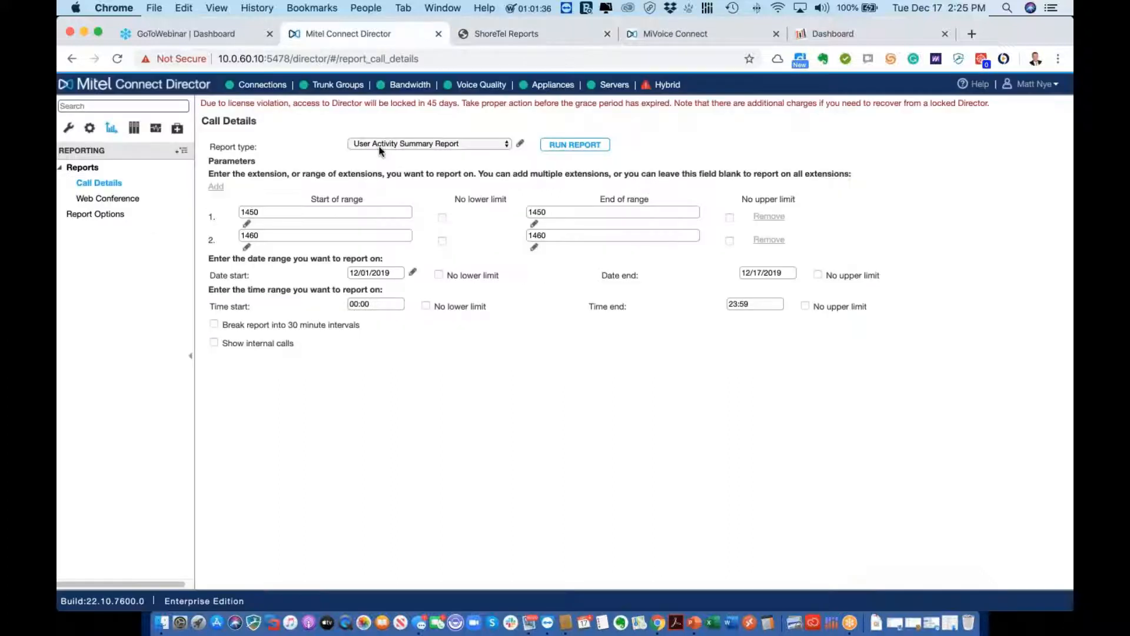
pyautogui.click(409, 144)
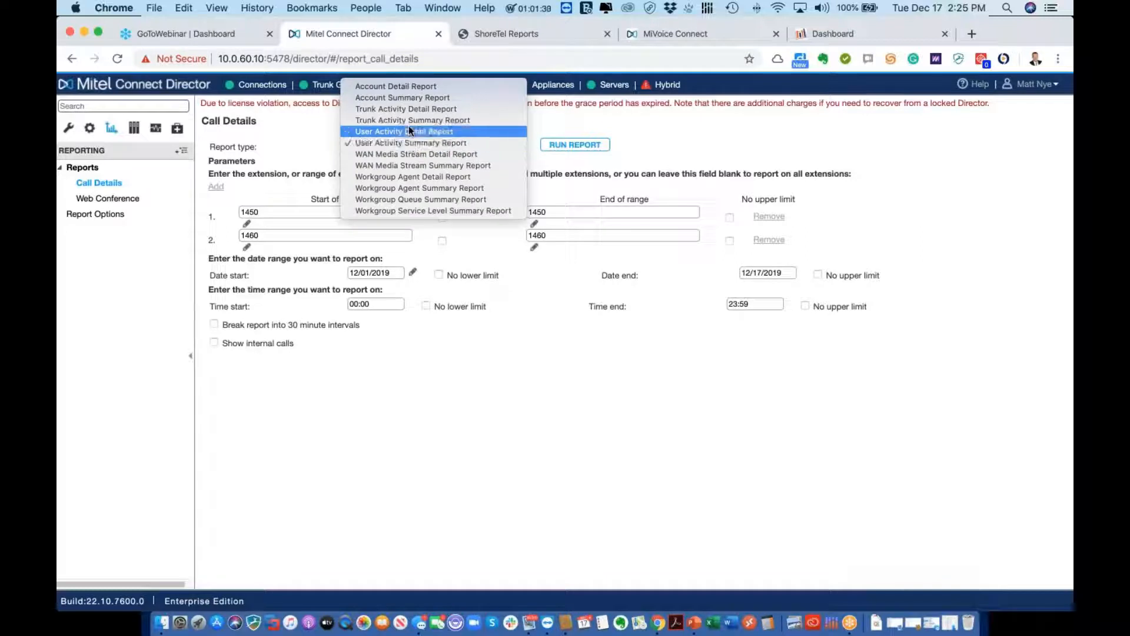
pyautogui.click(409, 130)
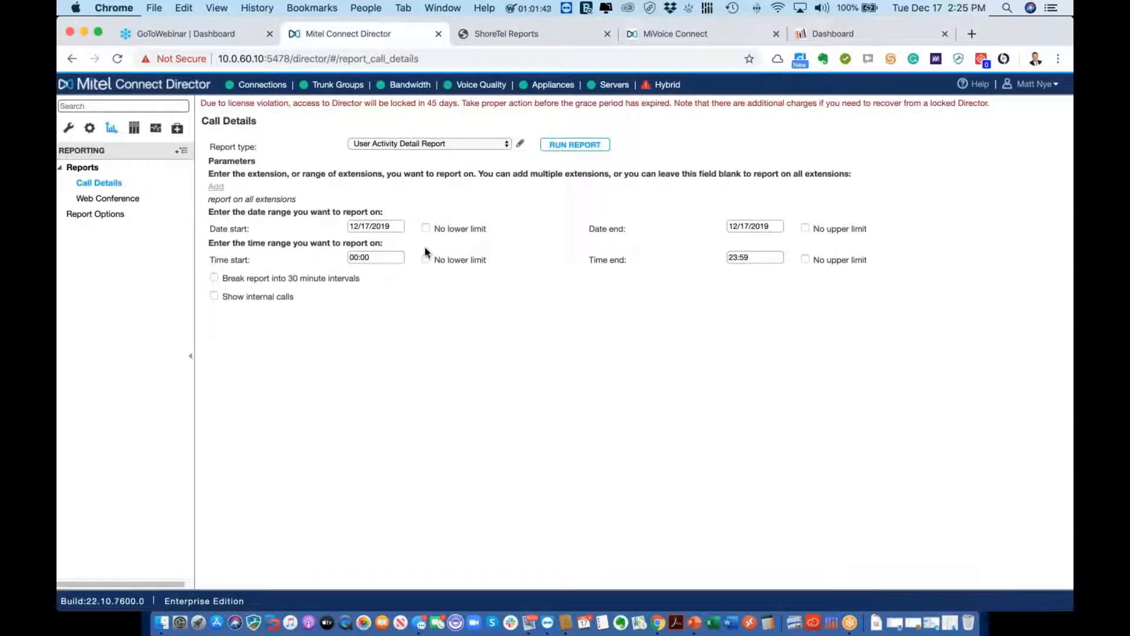
# Set the extension range to 1450–1450 with start date 12/01/2019, then run the report
pyautogui.click(216, 187)
pyautogui.click(303, 213)
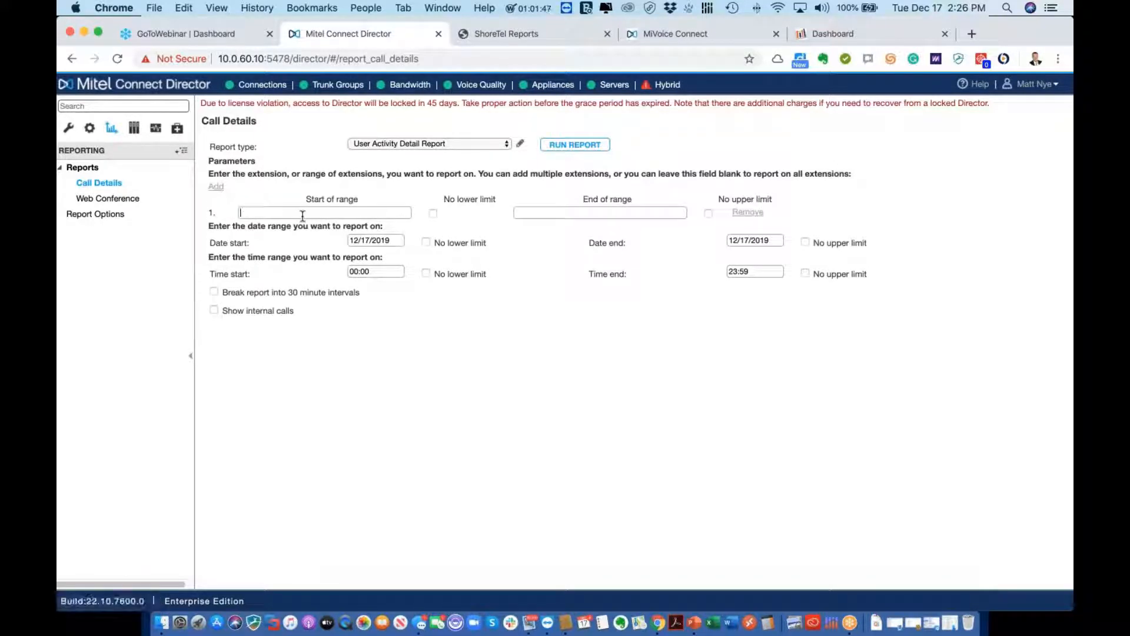
pyautogui.write('15')
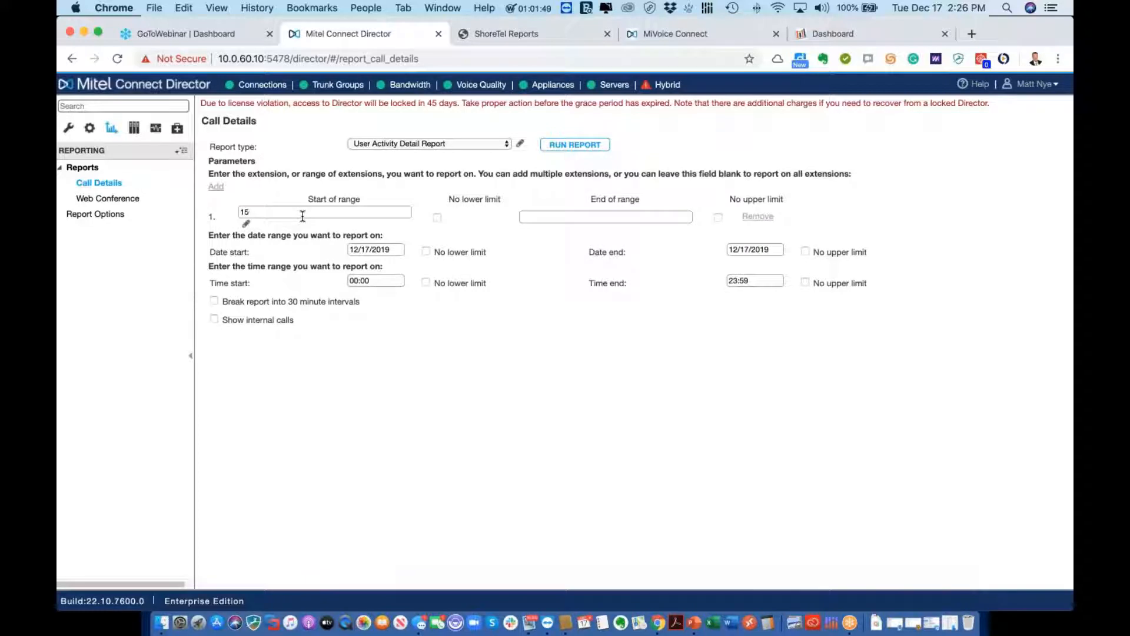
pyautogui.write('04501450')
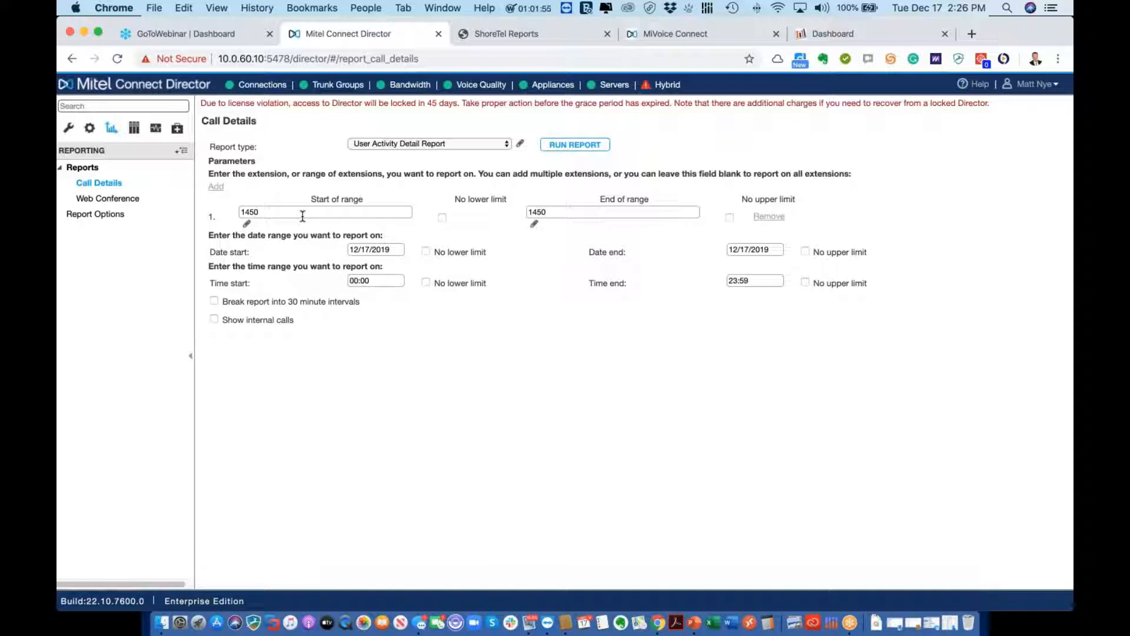
pyautogui.click(403, 250)
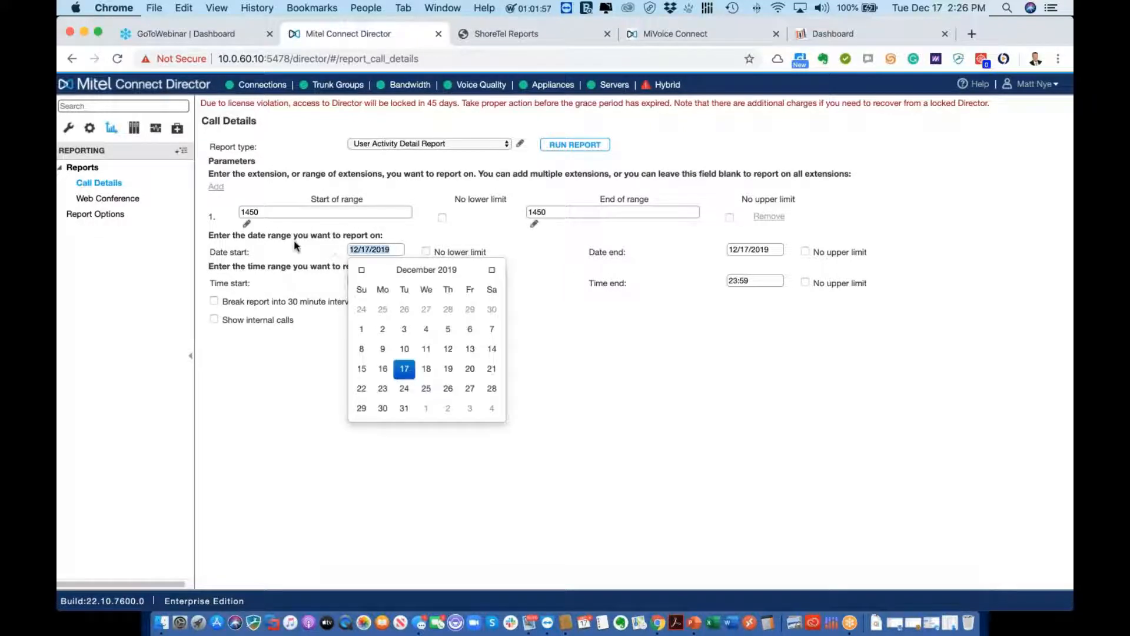
pyautogui.write('12/01/')
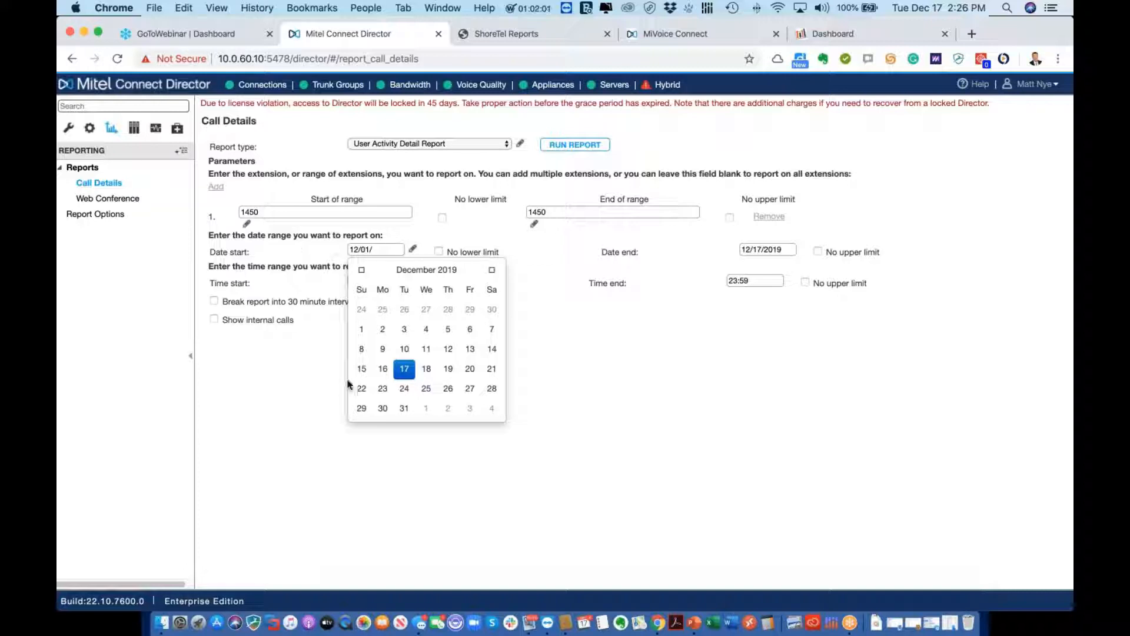
pyautogui.click(361, 333)
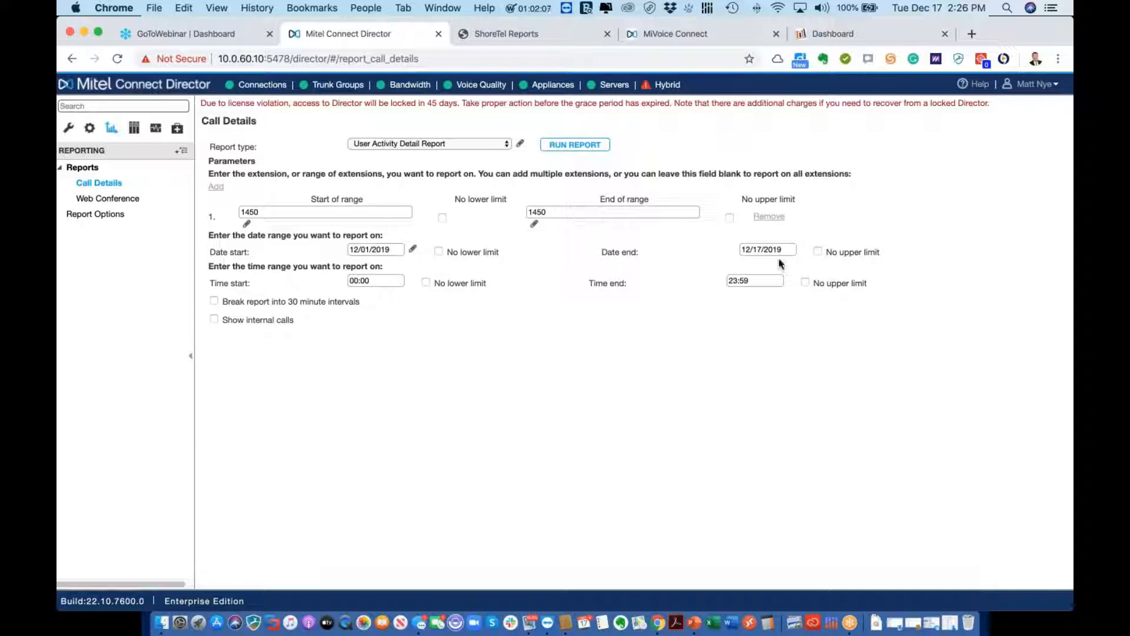
pyautogui.click(564, 145)
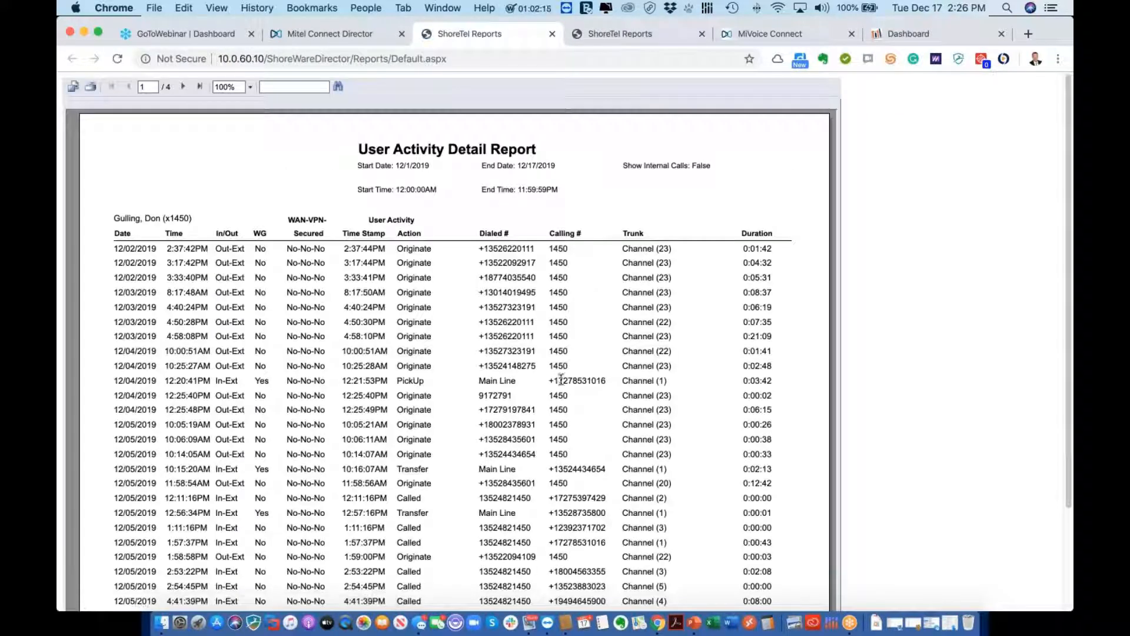
# Review extension 1450's individual calls since December 1, then go back to the Connect Director tab
pyautogui.scroll(-1, 271, 338)
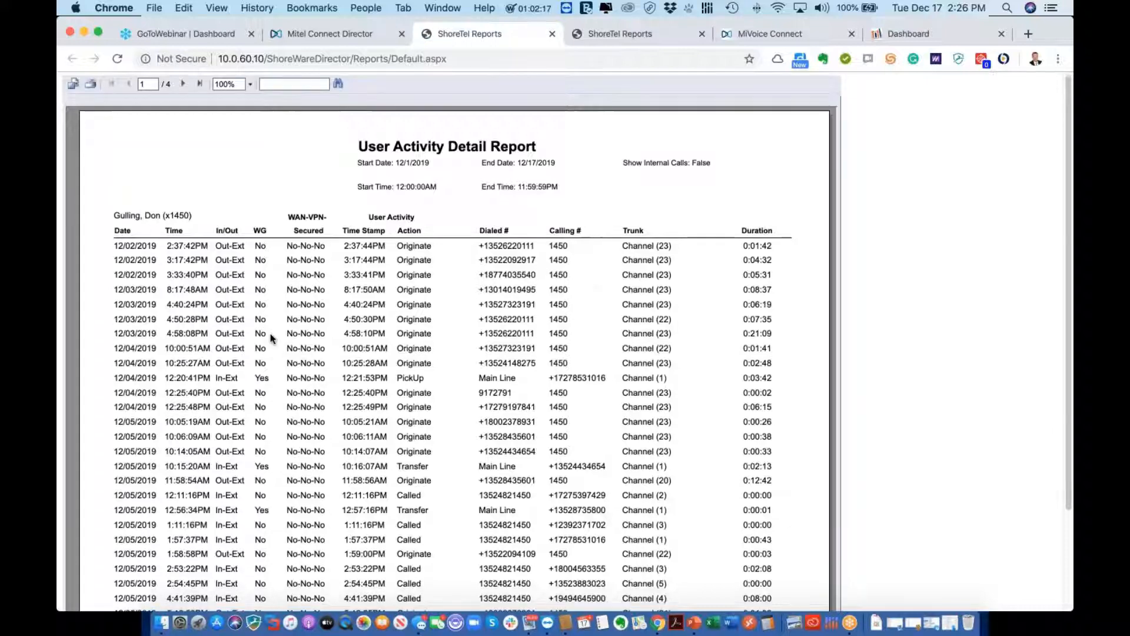
pyautogui.scroll(-3, 271, 338)
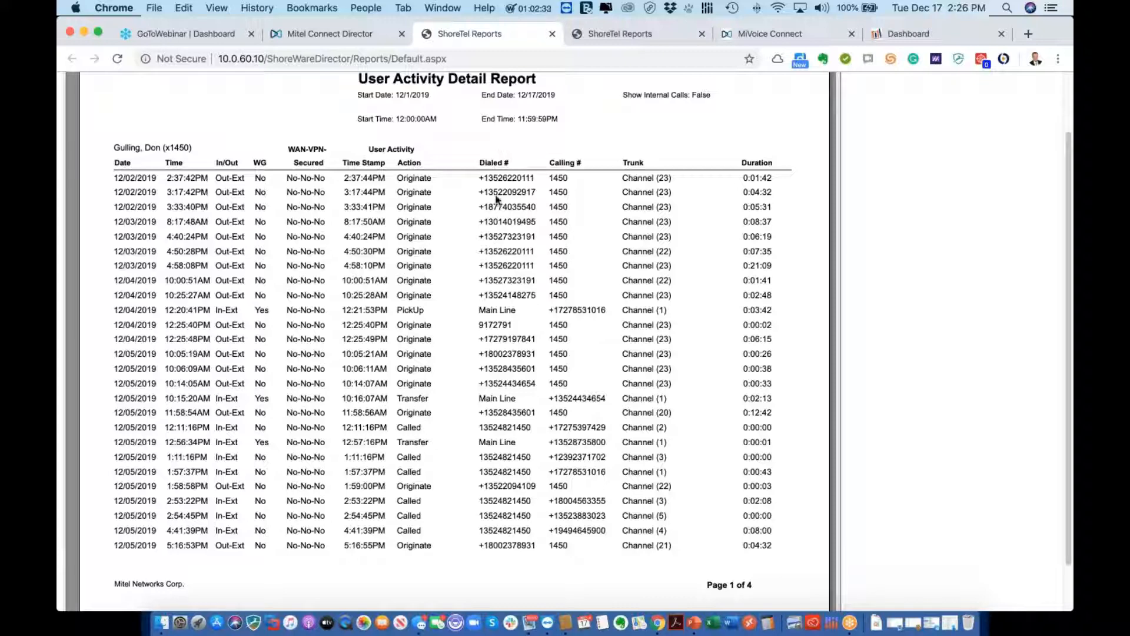
pyautogui.scroll(-2, 496, 200)
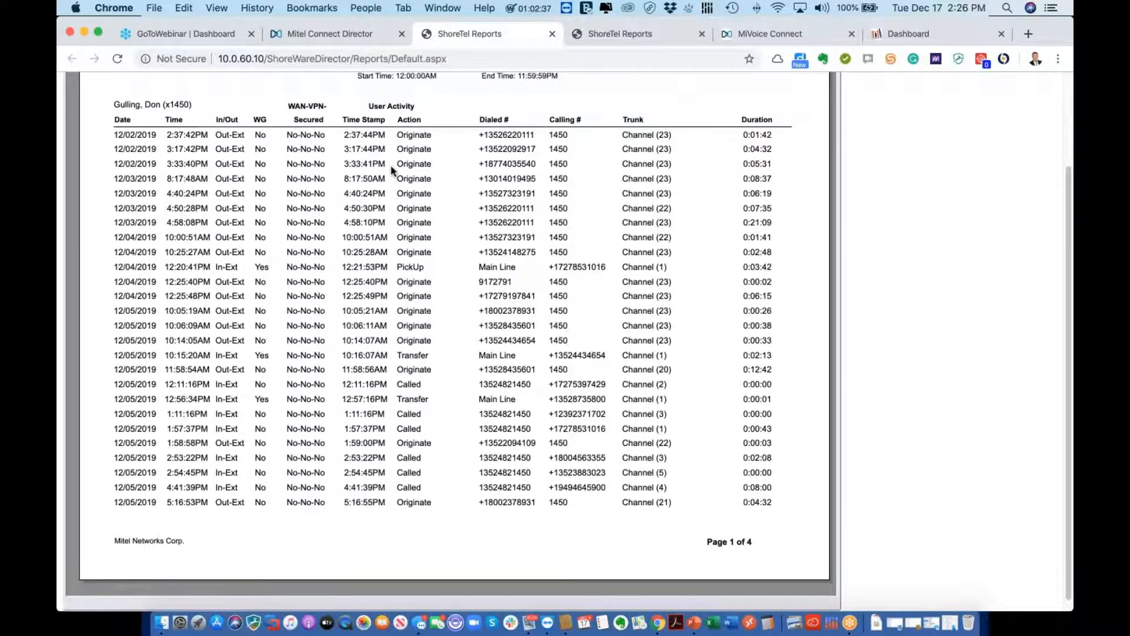
pyautogui.click(359, 37)
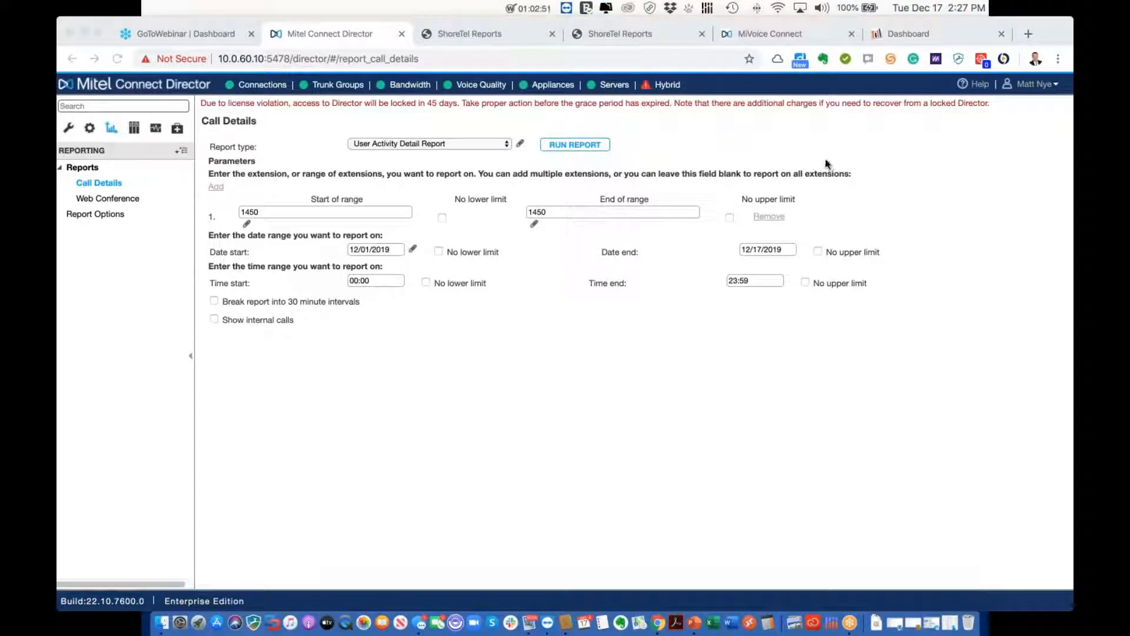
# Switch to the Brightmetrics Call Summary dashboard with its 30-day call charts
pyautogui.click(906, 37)
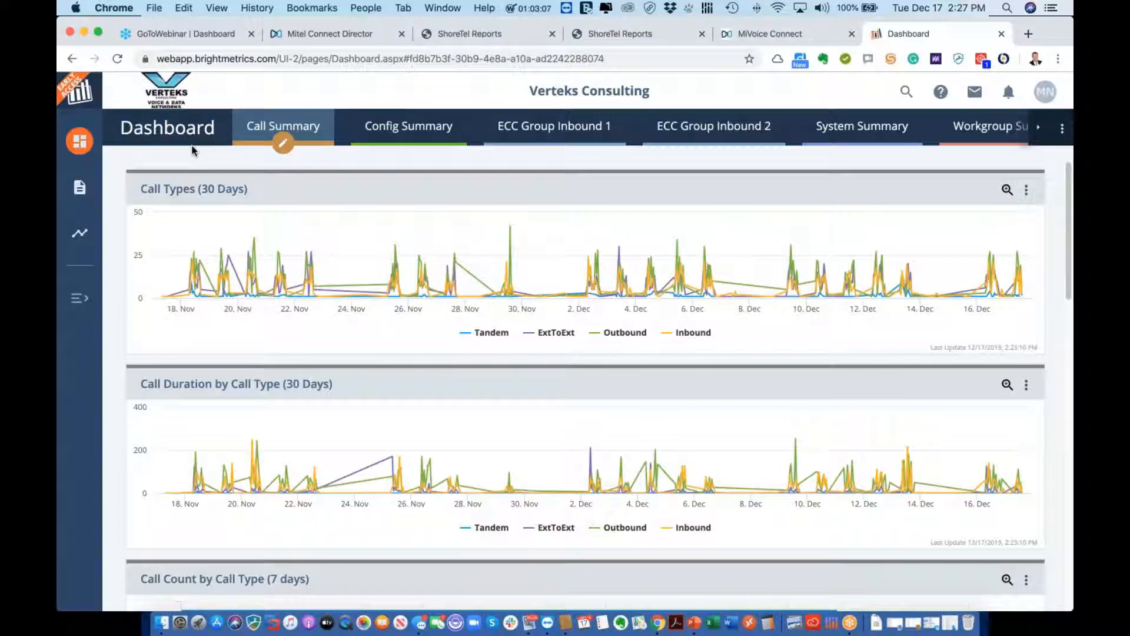
# Open the ShoreTel On-Demand Reports library and scroll down to the System report templates
pyautogui.click(80, 201)
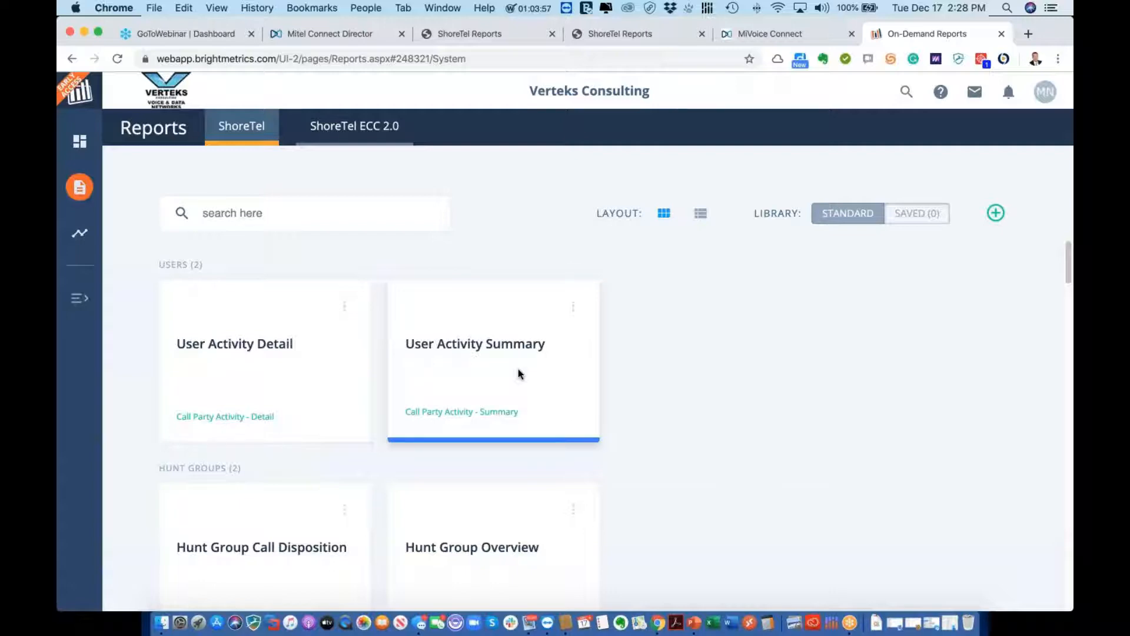
pyautogui.scroll(-5, 518, 371)
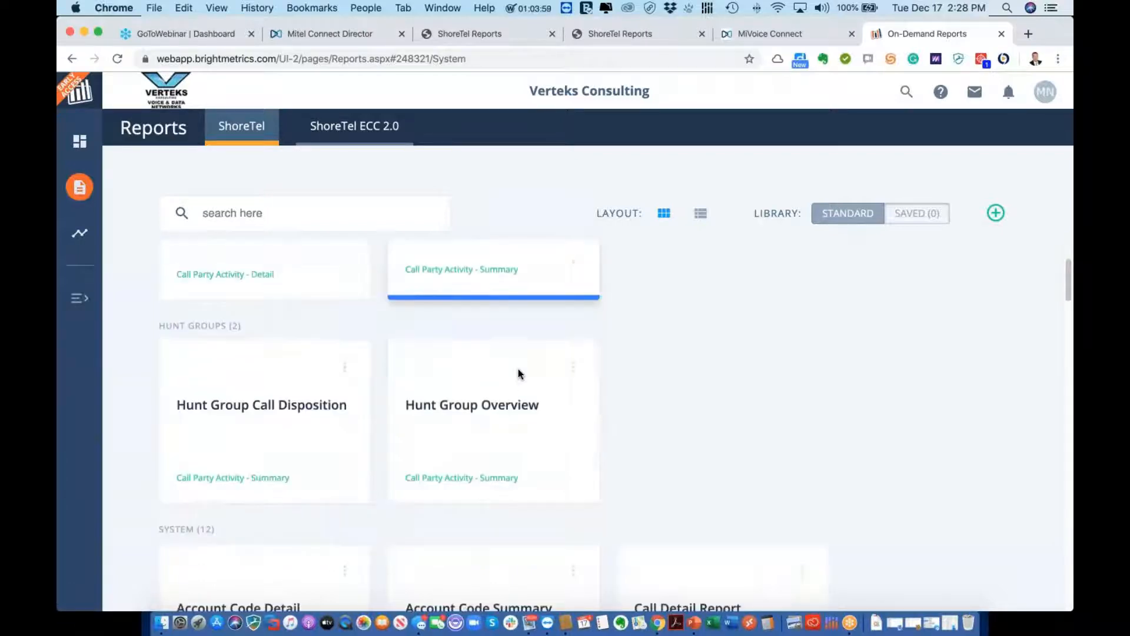
pyautogui.scroll(-4, 518, 369)
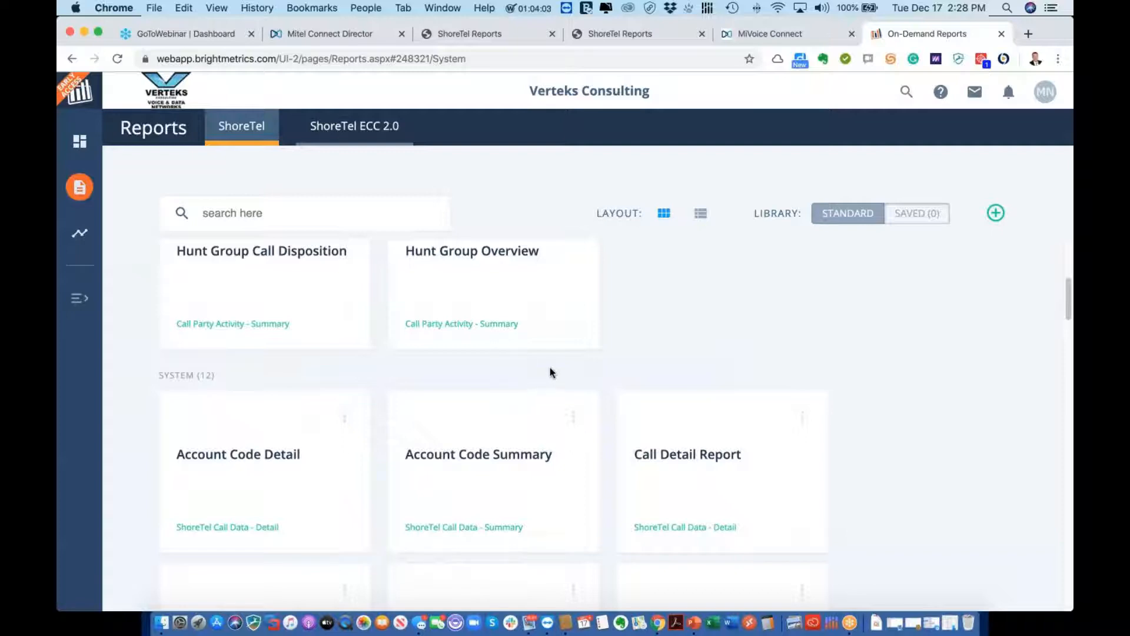
# Open the Call Detail Report, restrict Party Name to the chosen user, and run it
pyautogui.click(715, 457)
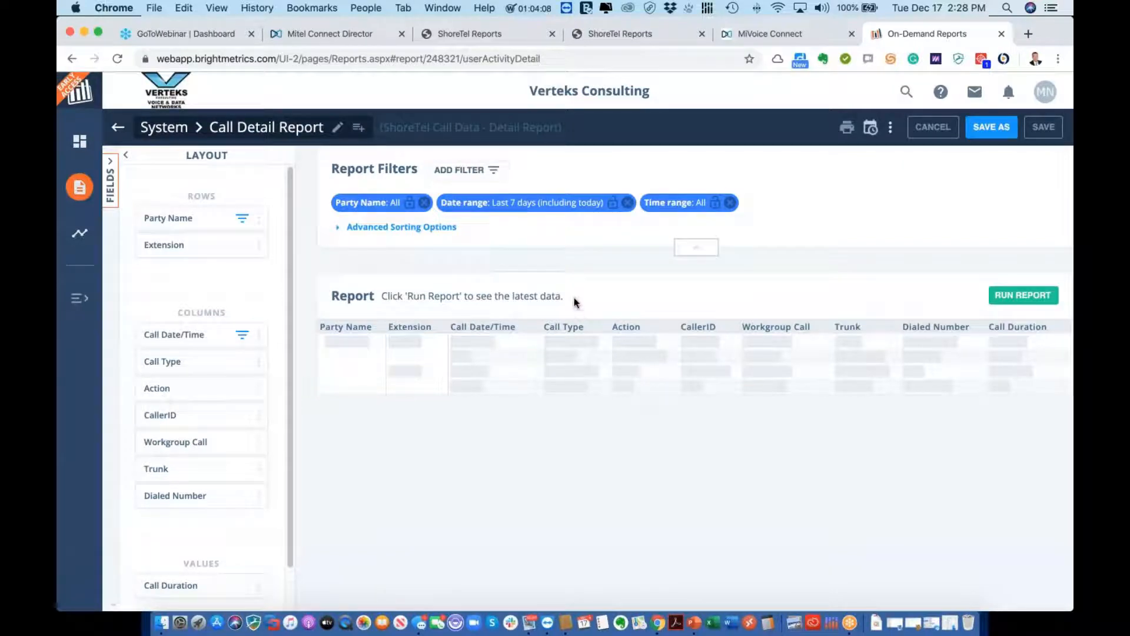
pyautogui.click(400, 209)
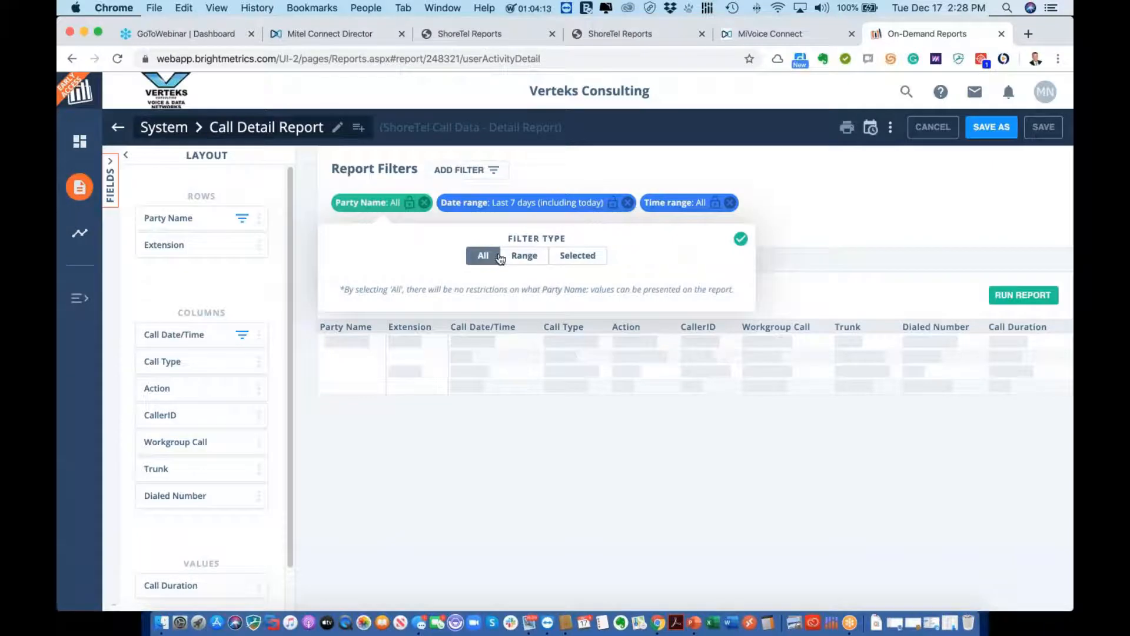
pyautogui.click(575, 260)
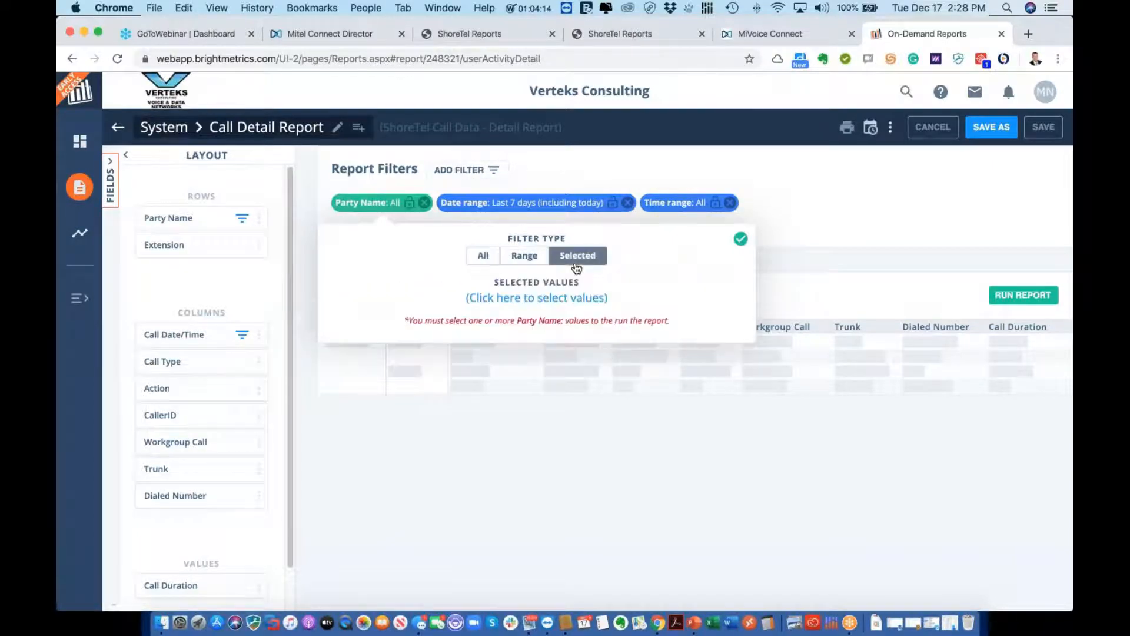
pyautogui.click(564, 297)
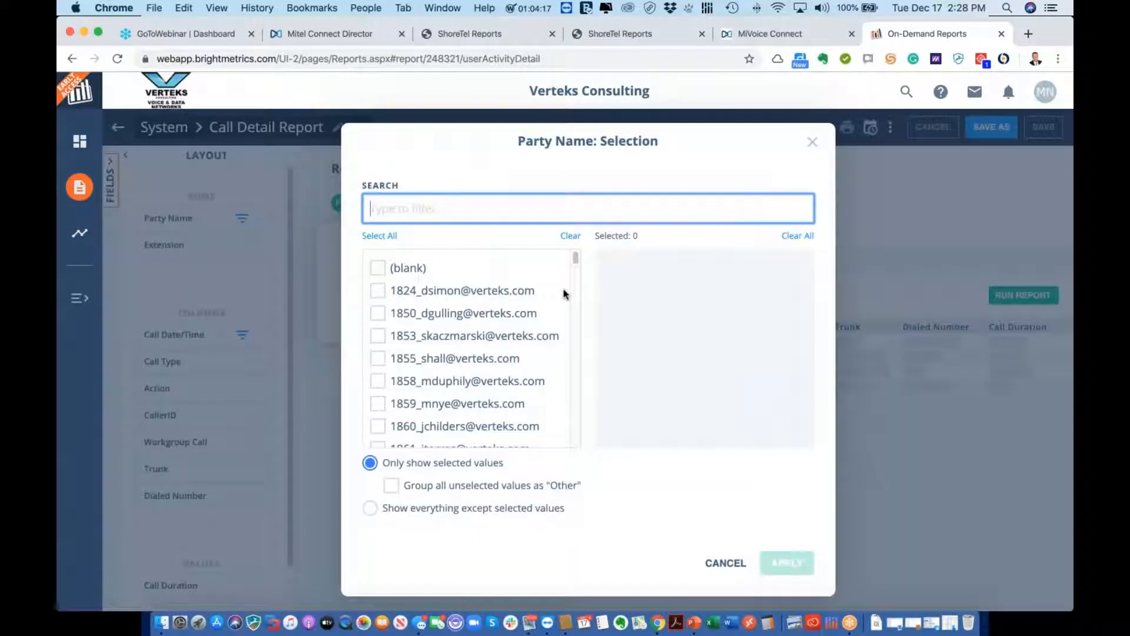
pyautogui.write('Brian')
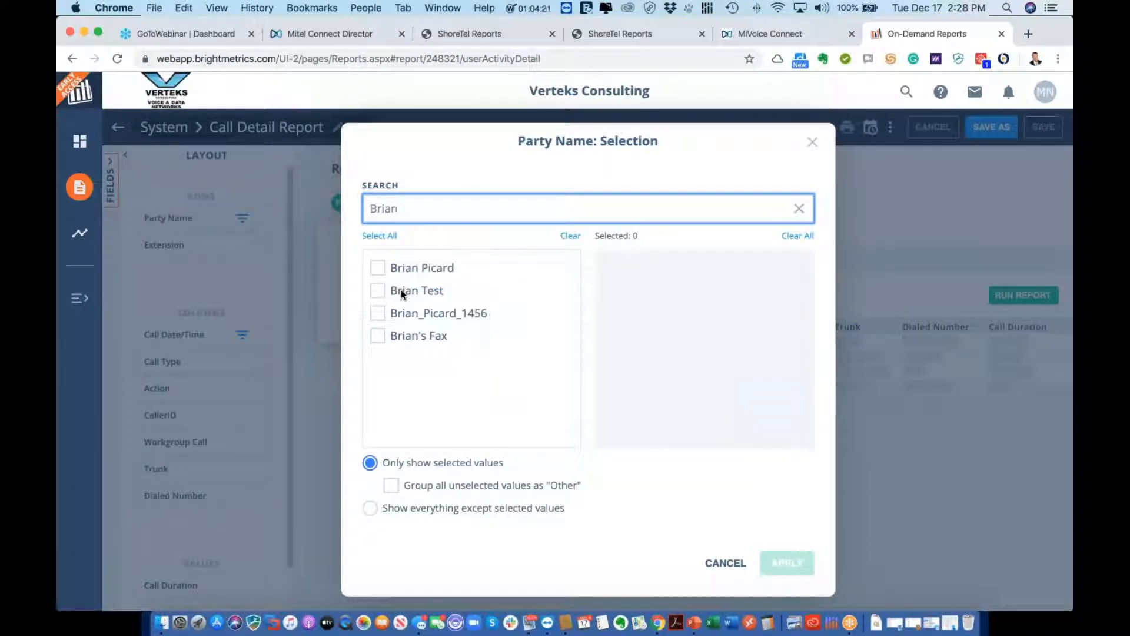
pyautogui.click(379, 269)
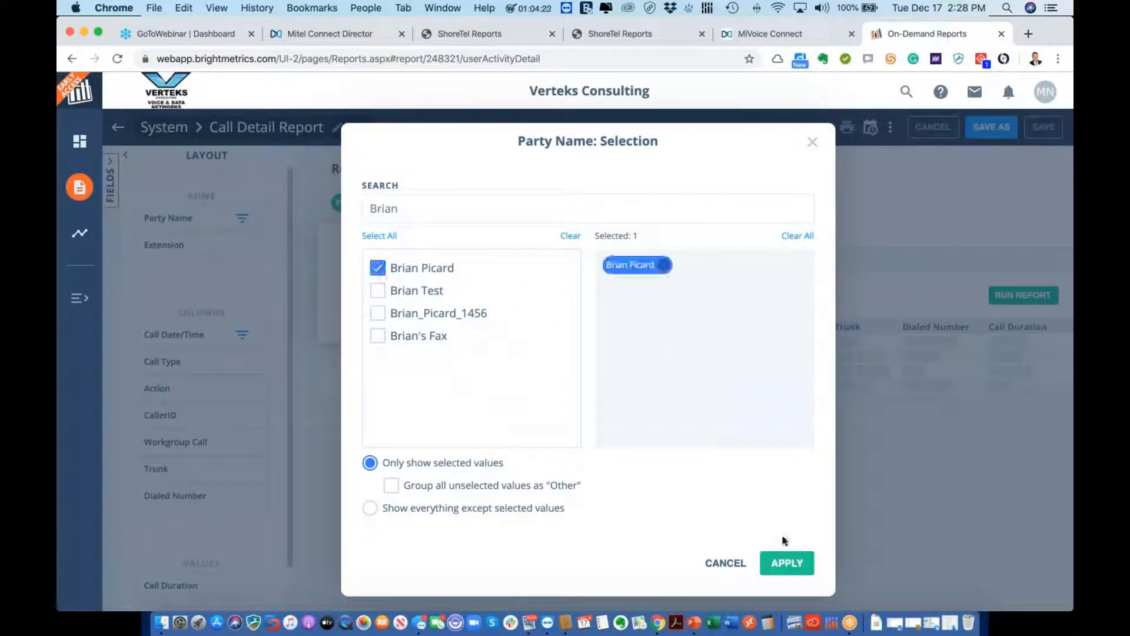
pyautogui.click(788, 565)
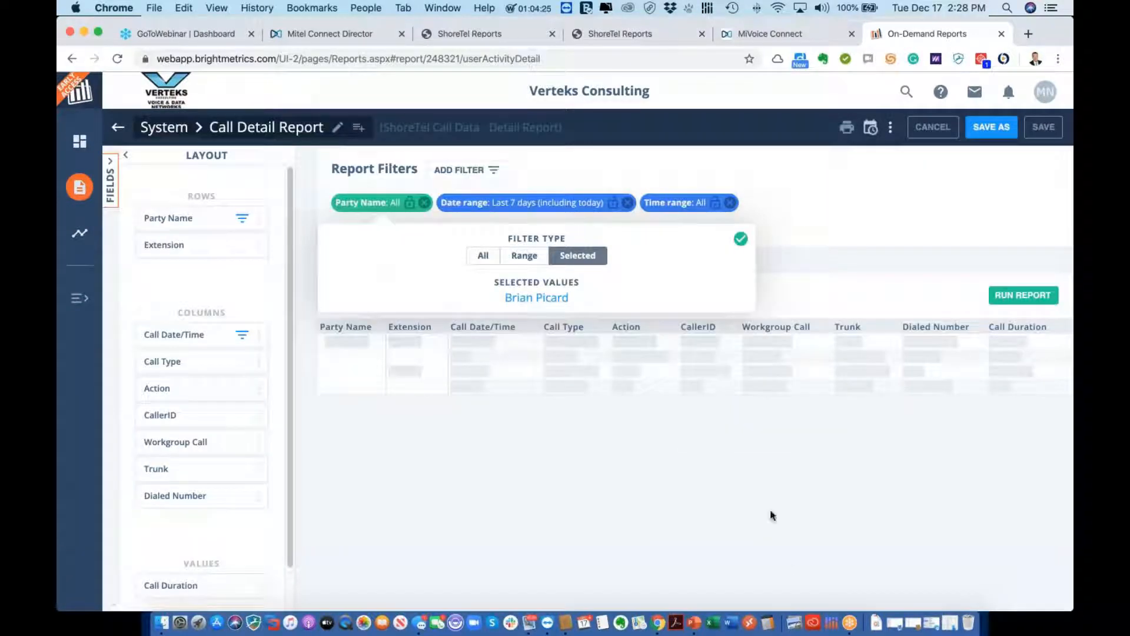
pyautogui.click(1023, 294)
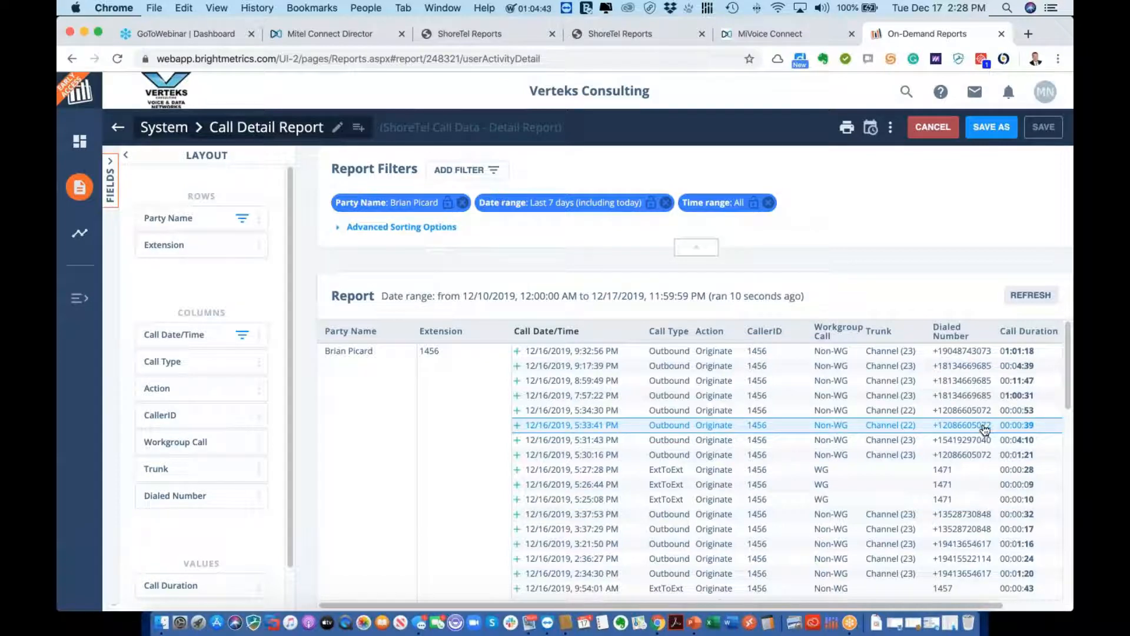
# Open the call-flow detail for the 9:51:10 AM inbound call
pyautogui.scroll(-1, 984, 432)
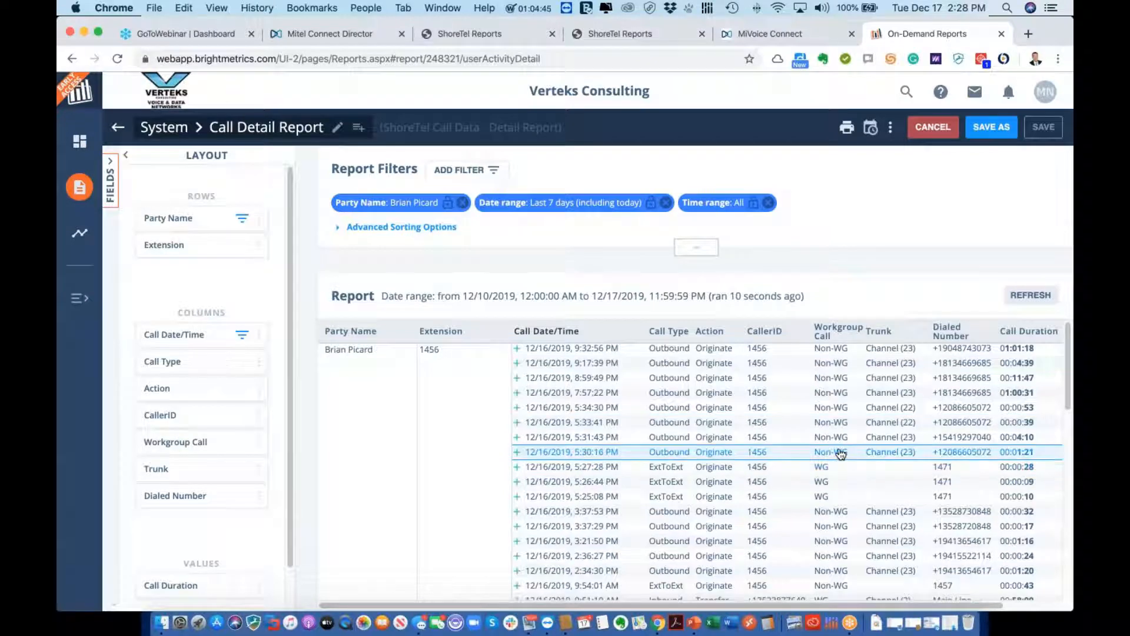
pyautogui.scroll(-3, 795, 472)
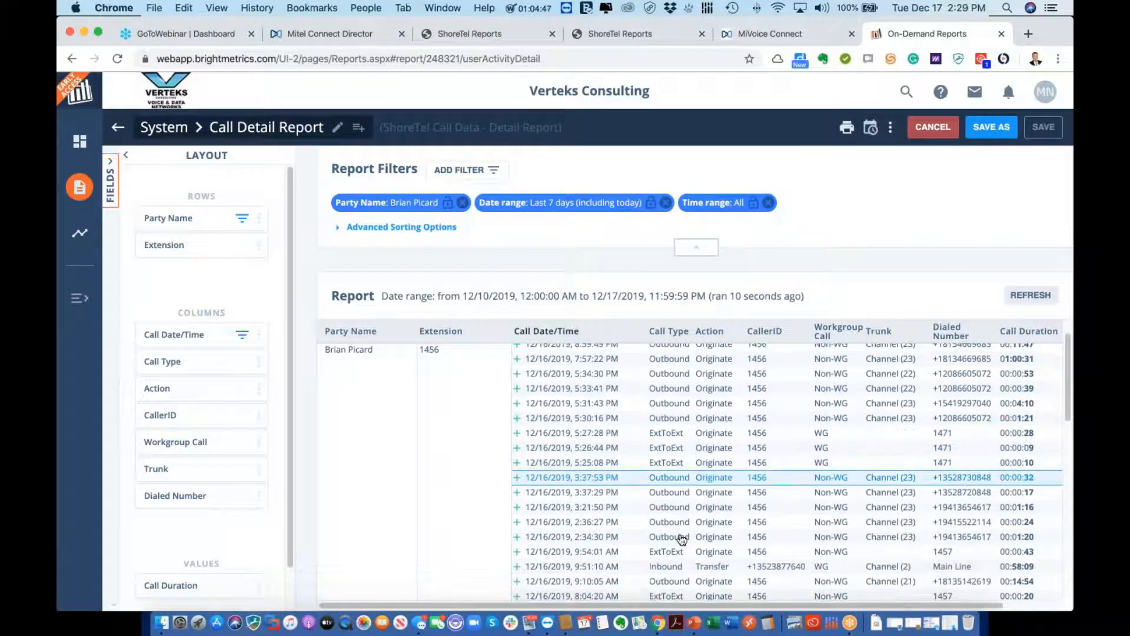
pyautogui.click(518, 567)
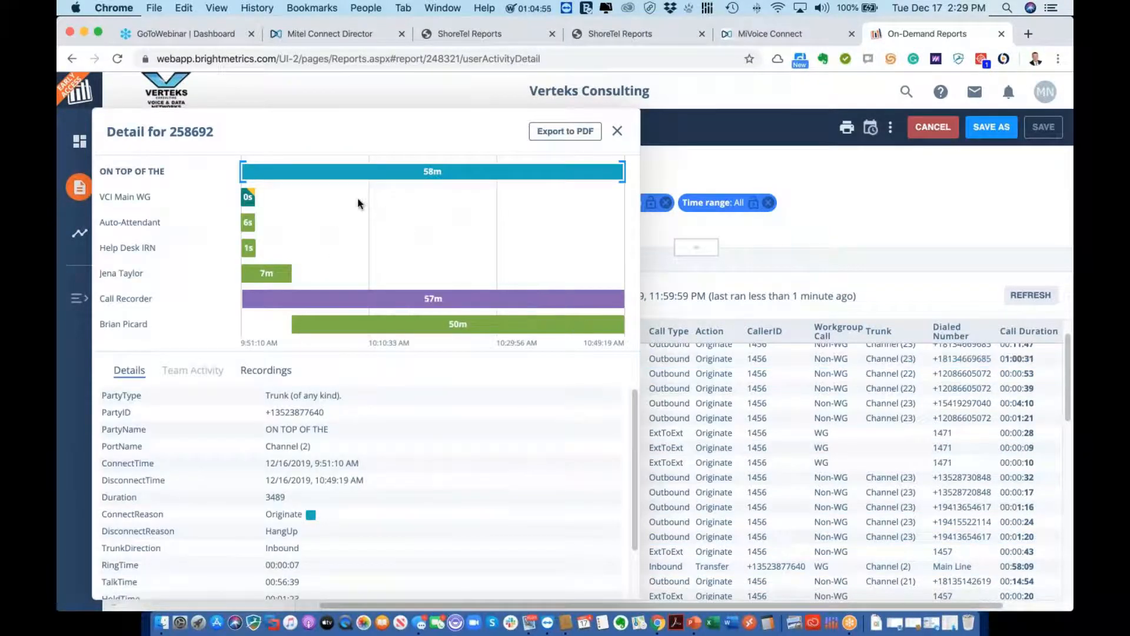
# View call 258692's 54-minute recording on the Recordings tab, then close the detail window
pyautogui.moveTo(356, 184)
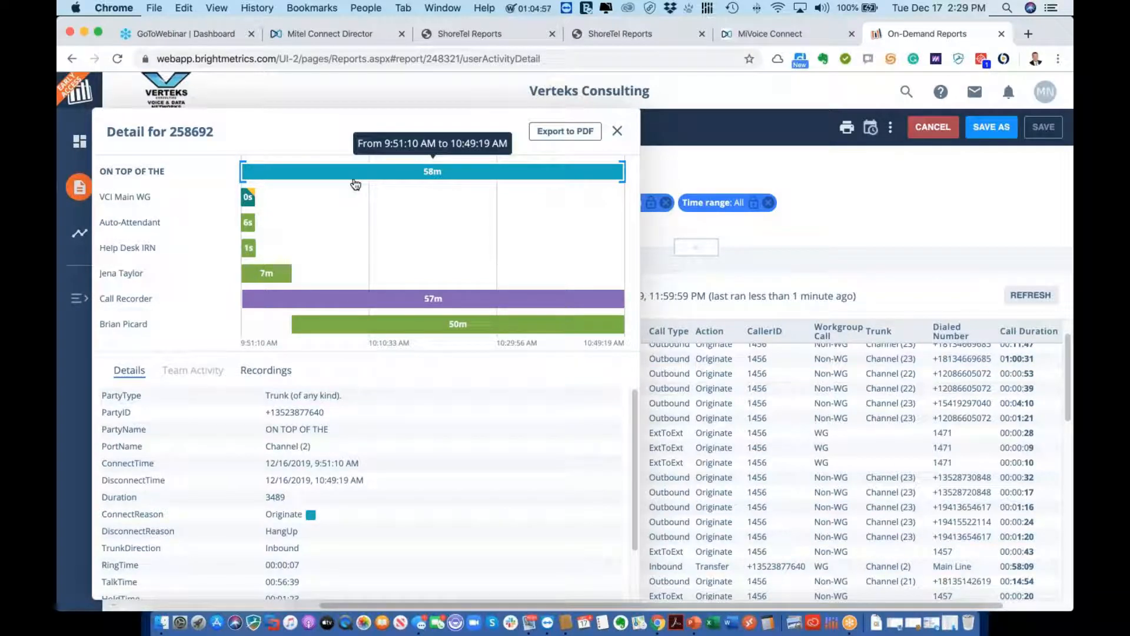
pyautogui.moveTo(251, 203)
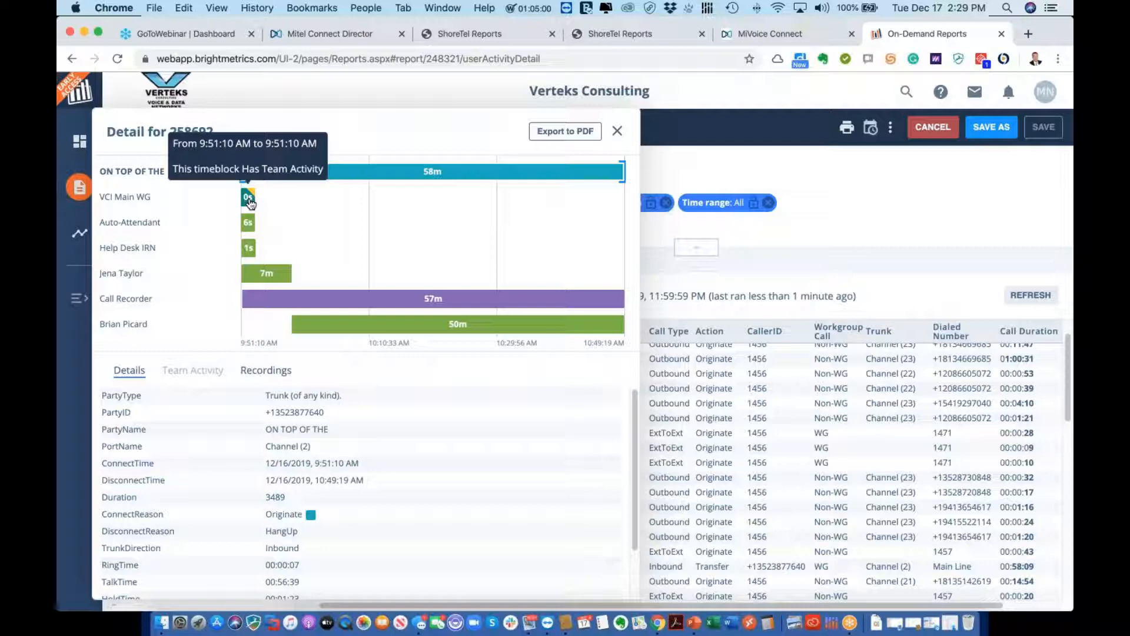
pyautogui.moveTo(249, 224)
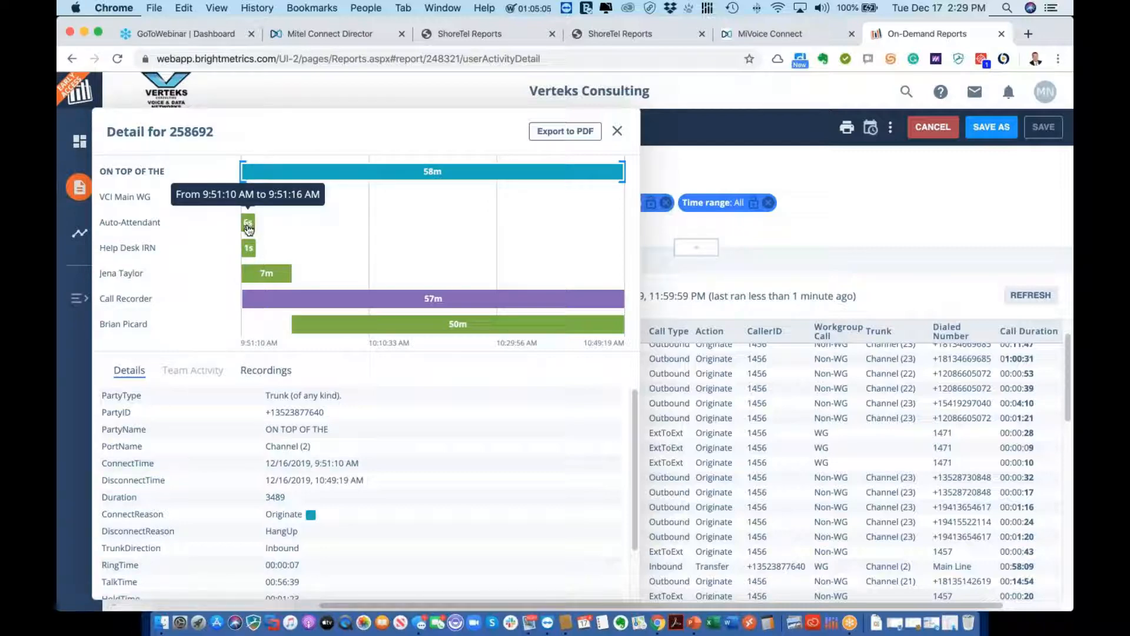
pyautogui.moveTo(254, 254)
pyautogui.moveTo(262, 275)
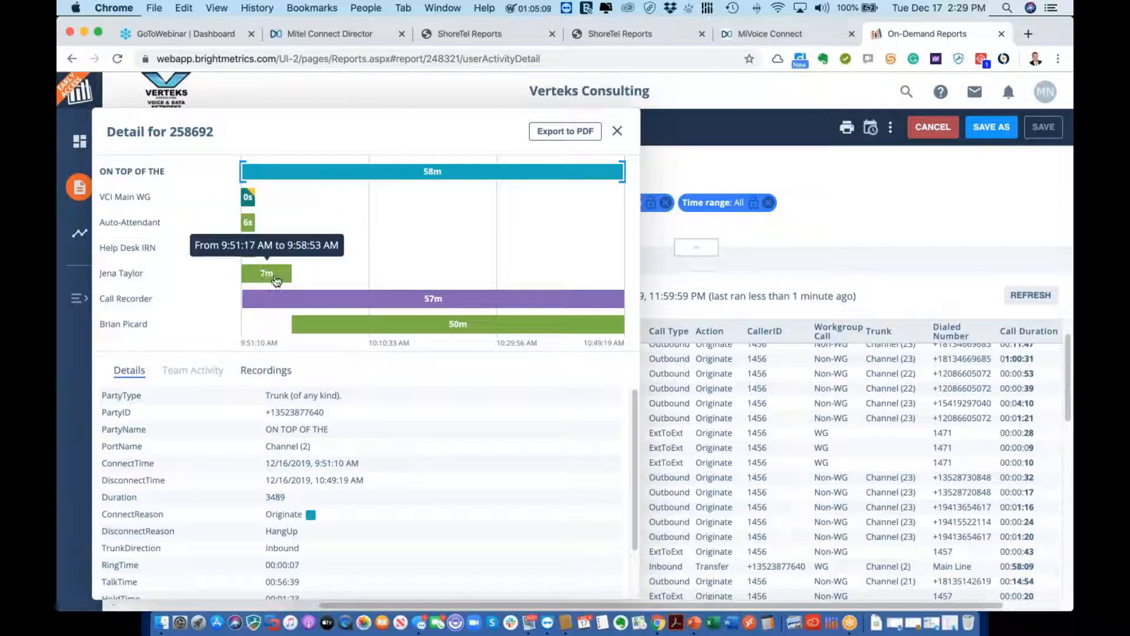
pyautogui.moveTo(306, 324)
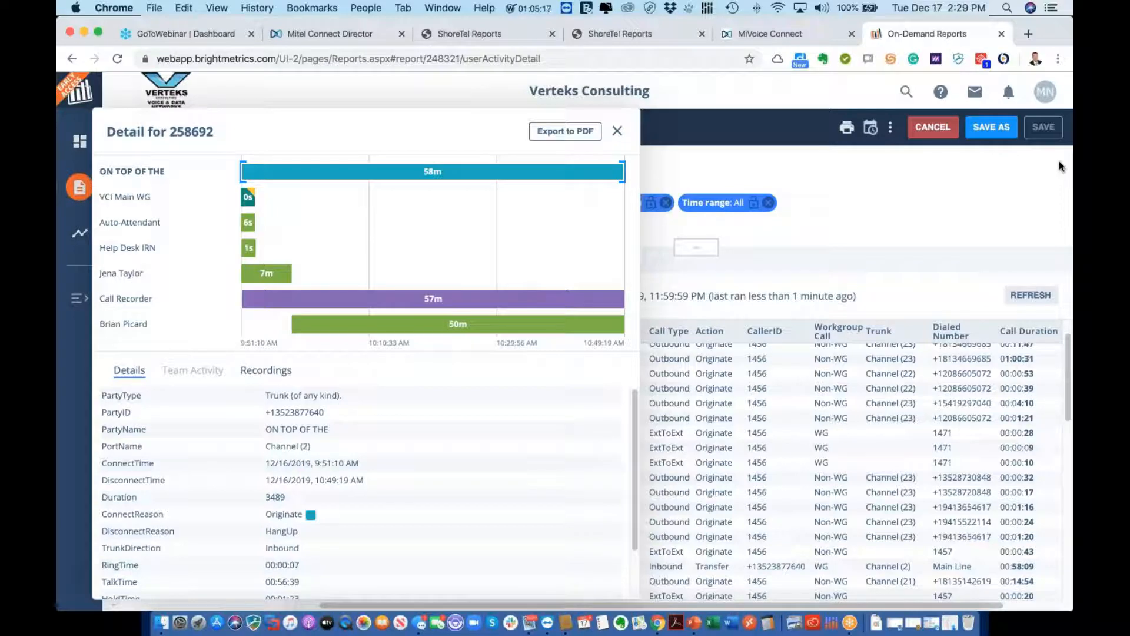
pyautogui.press('super+Tab')
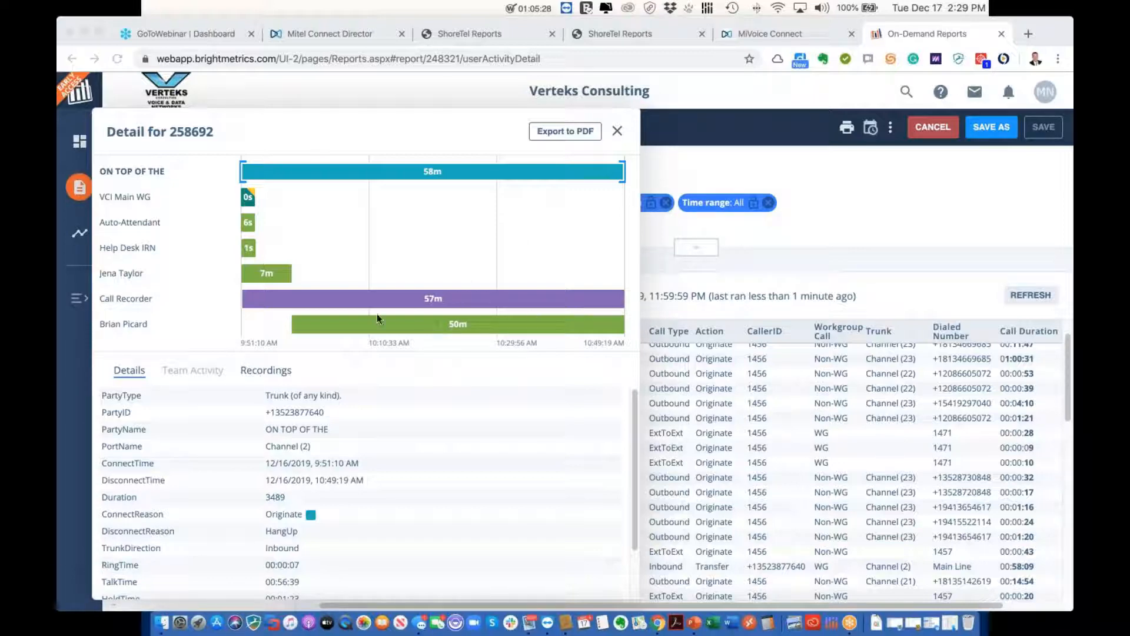
pyautogui.click(257, 373)
pyautogui.click(258, 374)
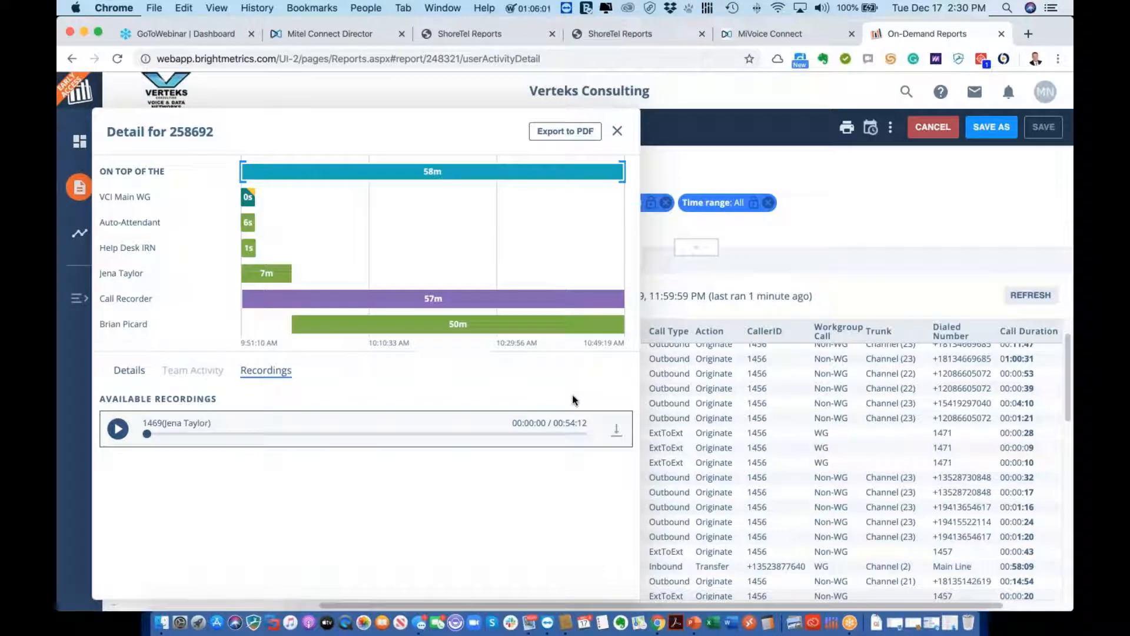
pyautogui.click(618, 131)
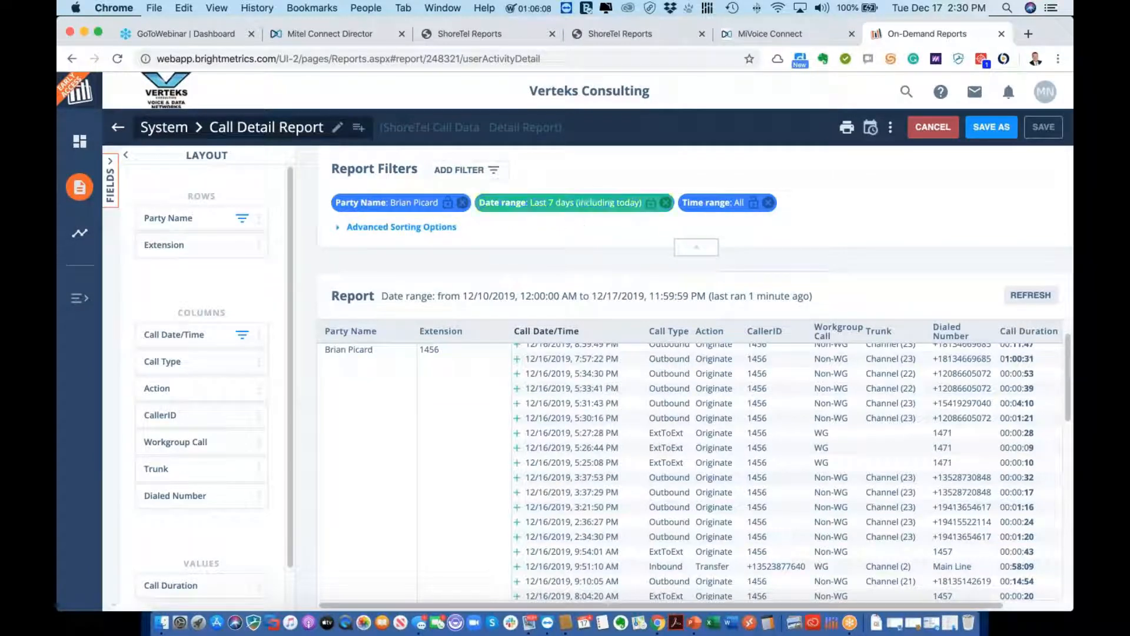
# Leave the unsaved Call Detail Report and scroll the reports library to Search by CallerID
pyautogui.click(77, 188)
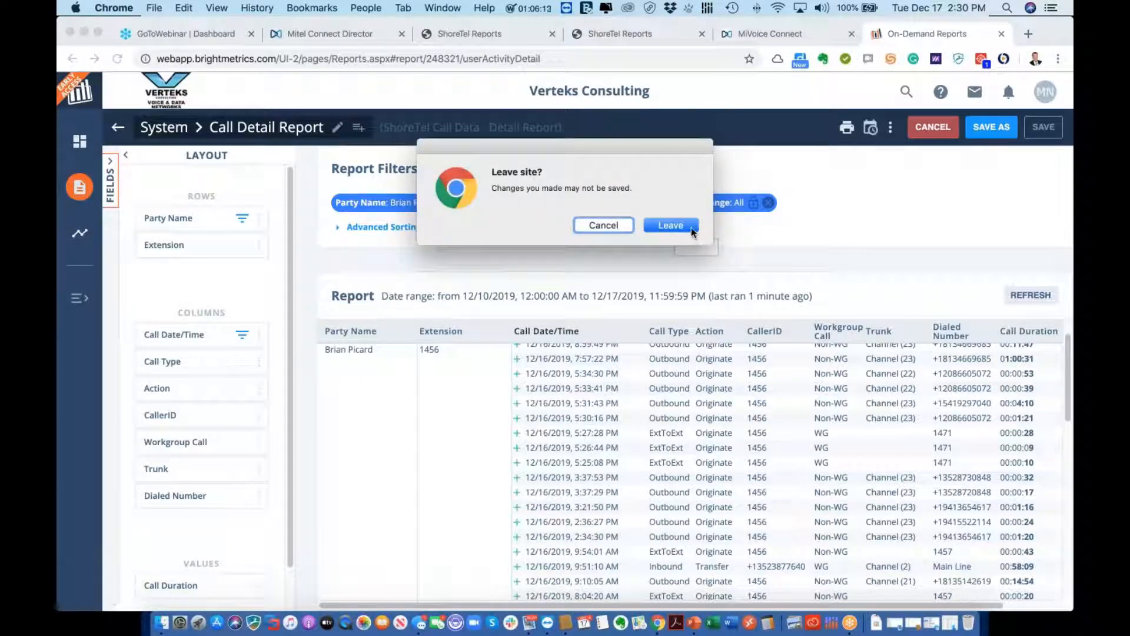
pyautogui.click(692, 227)
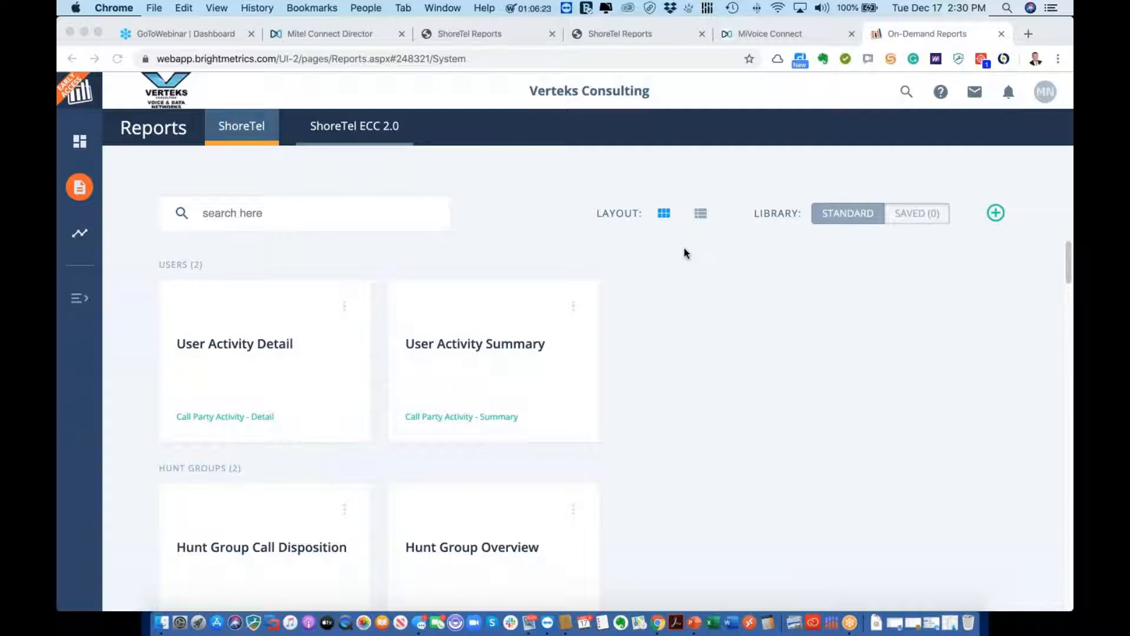
pyautogui.scroll(-5, 643, 406)
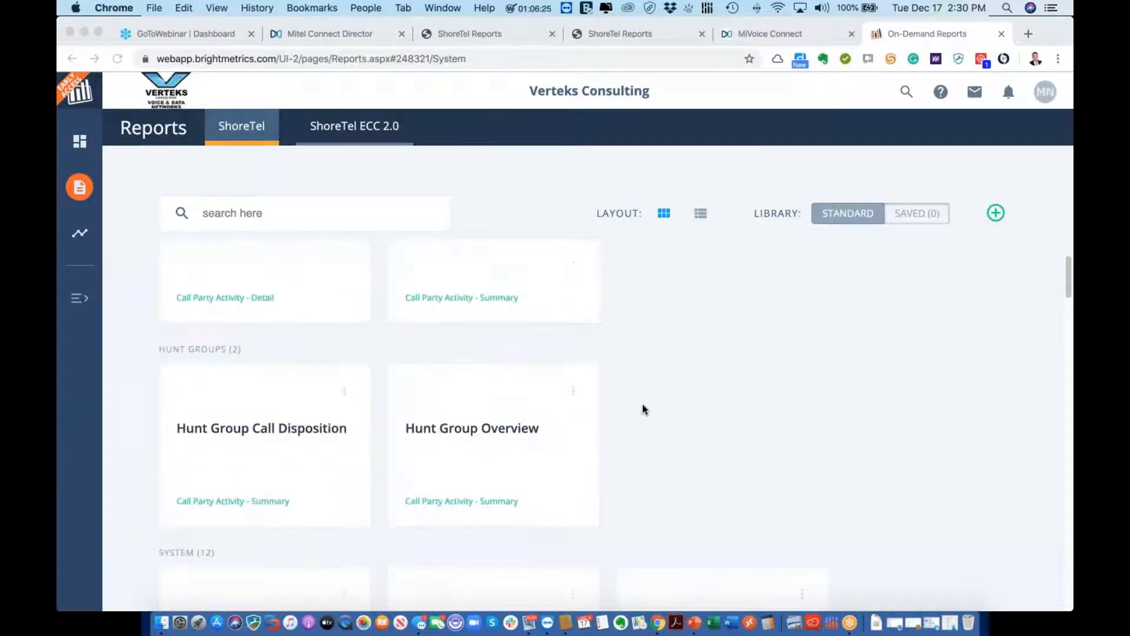
pyautogui.scroll(-1, 643, 408)
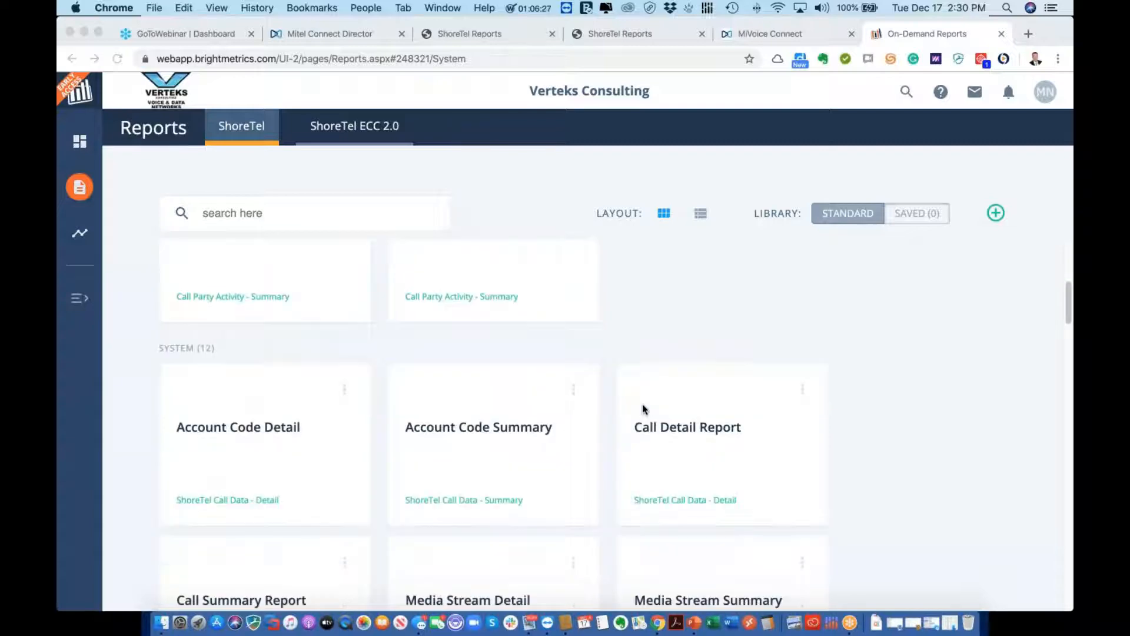
pyautogui.scroll(-6, 669, 419)
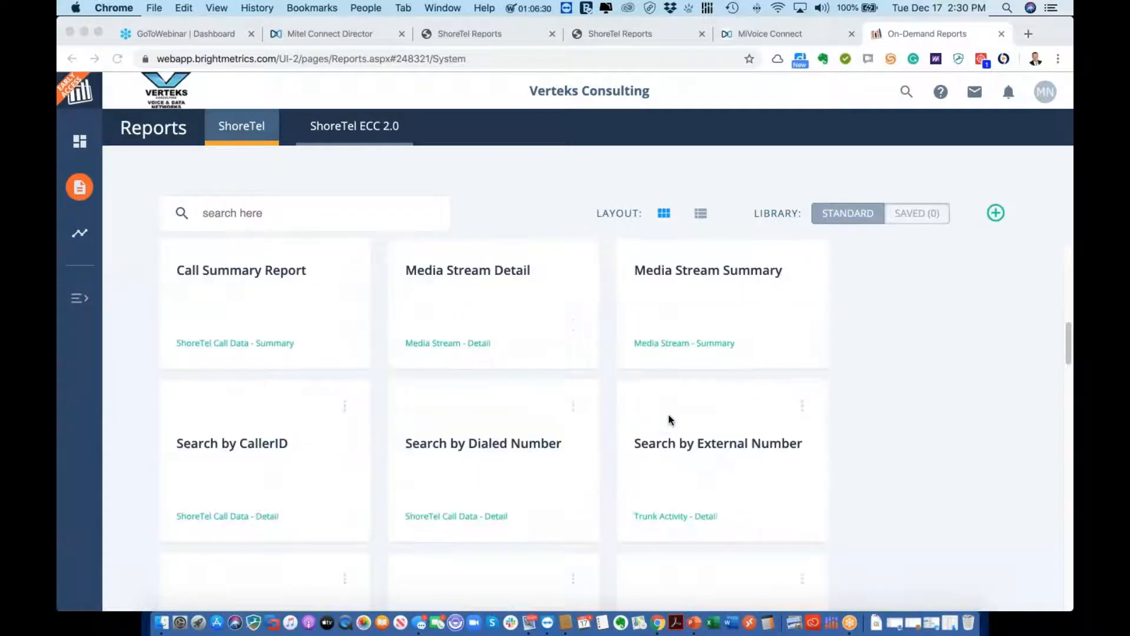
pyautogui.click(282, 449)
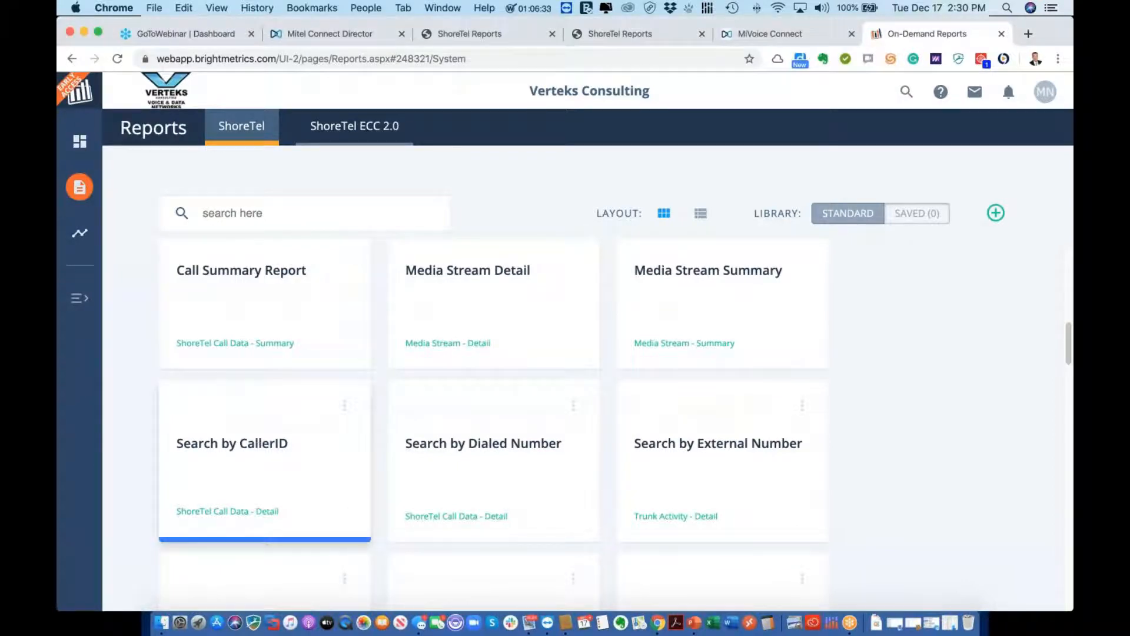
# Filter the Search by CallerID report to the caller's phone number and run it
pyautogui.click(259, 451)
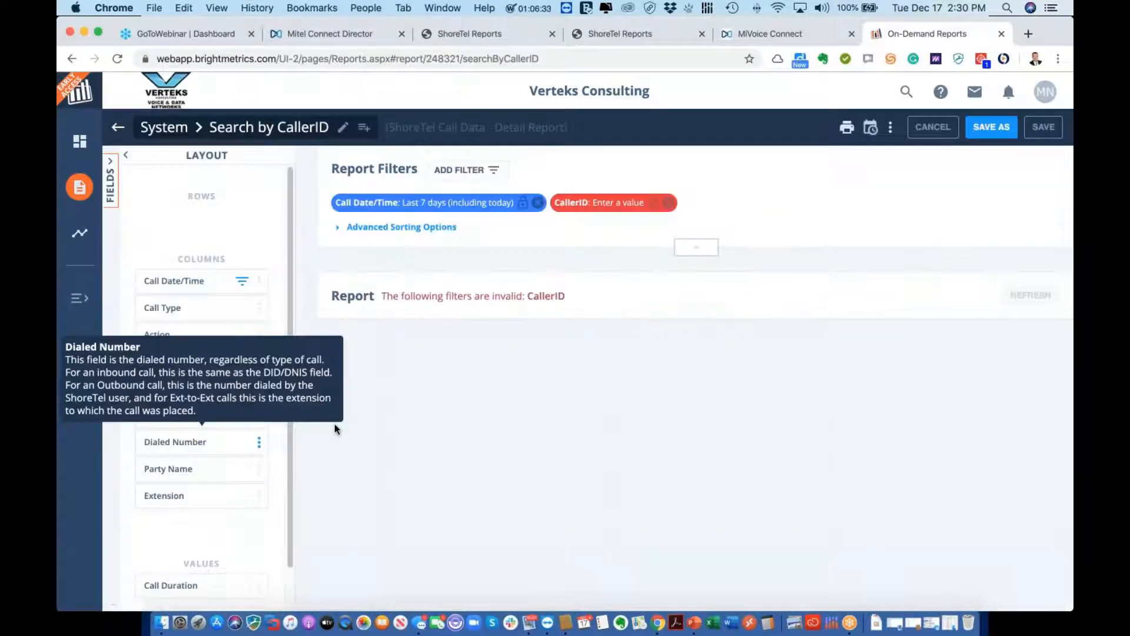
pyautogui.click(606, 209)
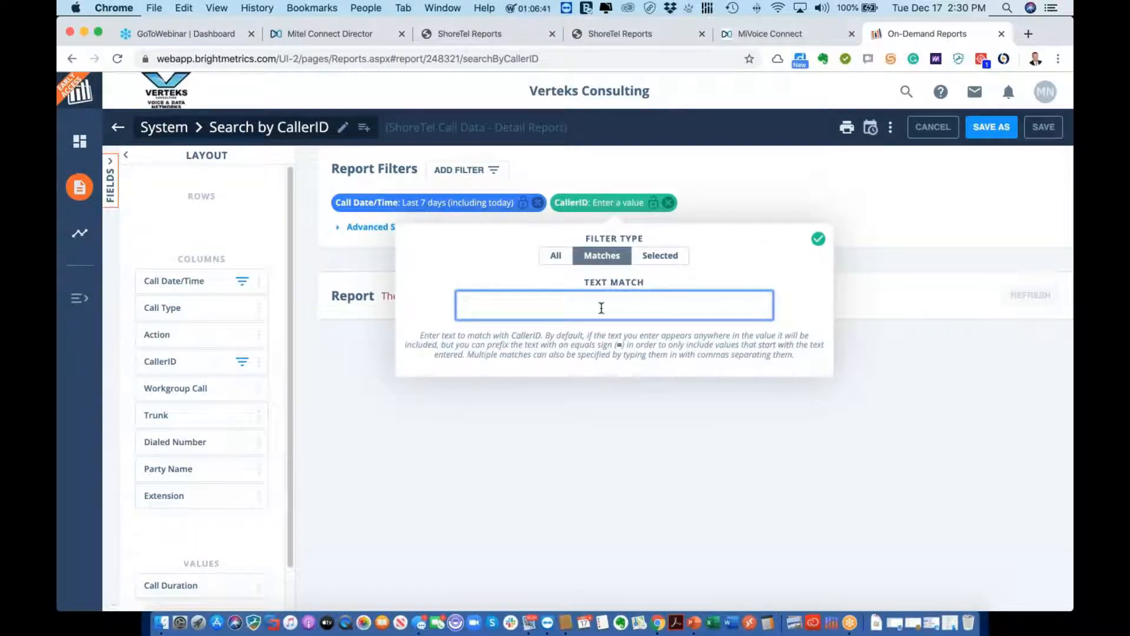
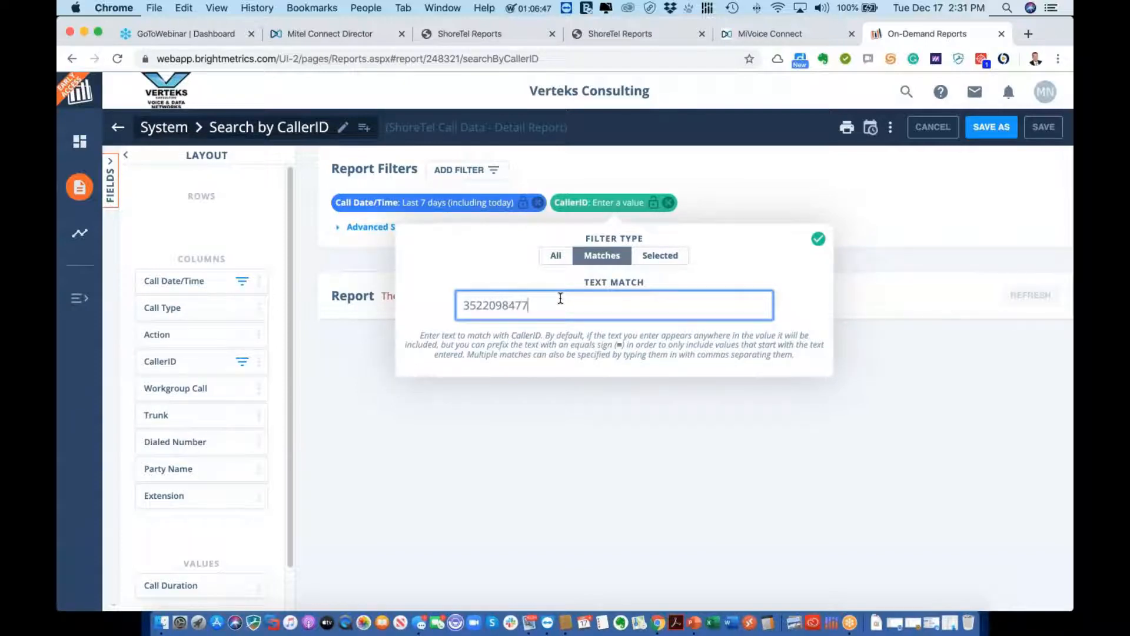
pyautogui.press('Return')
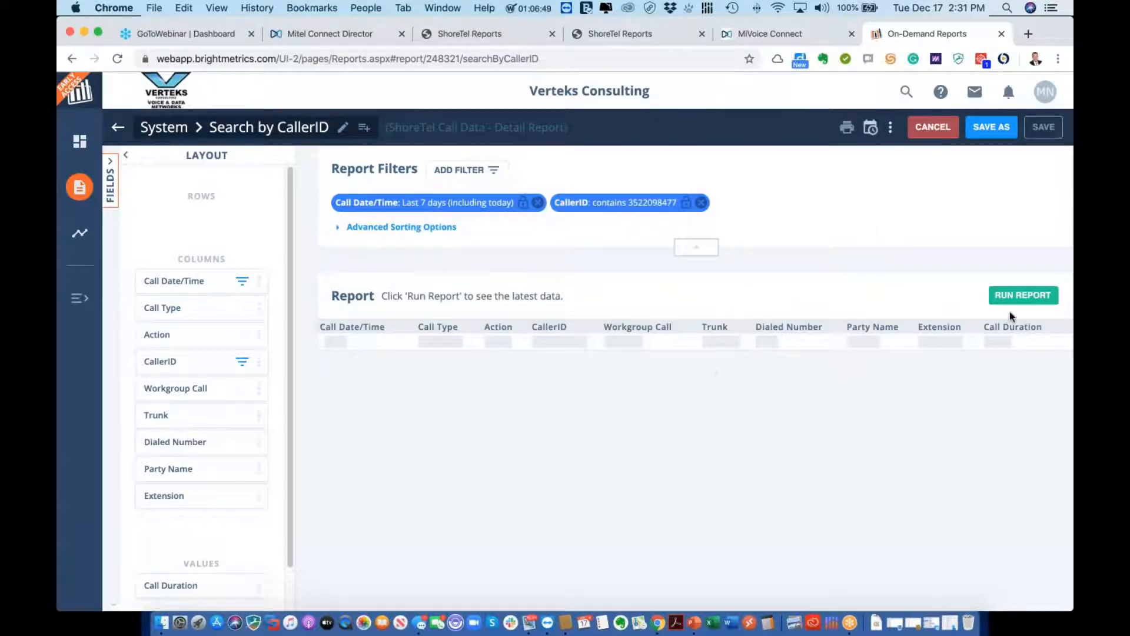
pyautogui.click(1012, 296)
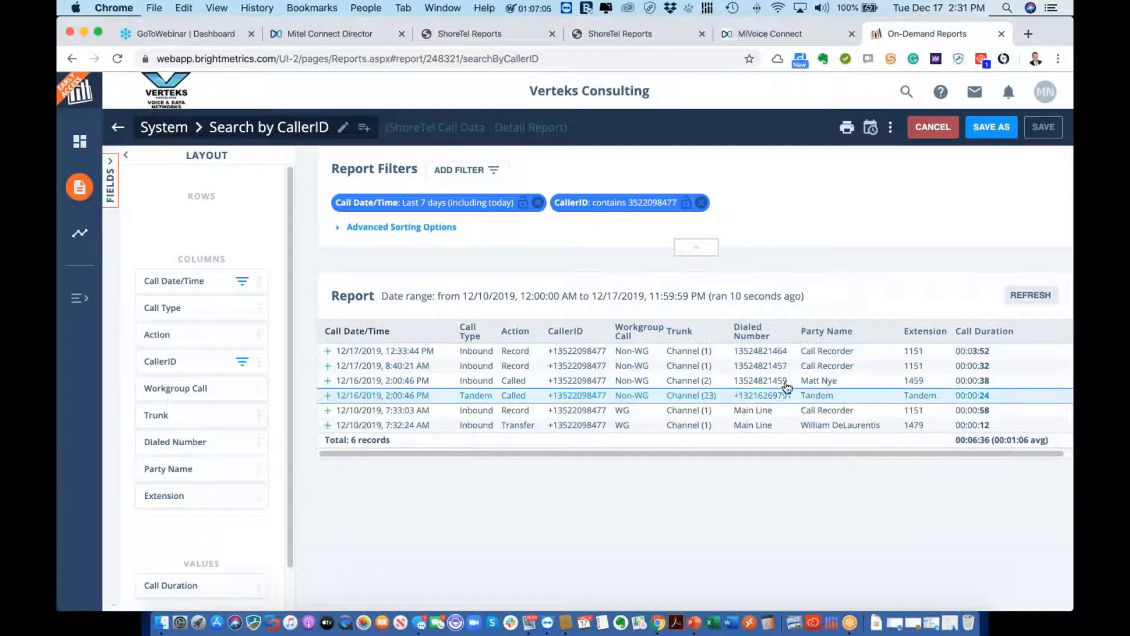
# Check the first matching call's details, then discard the report and return to System reports
pyautogui.click(328, 351)
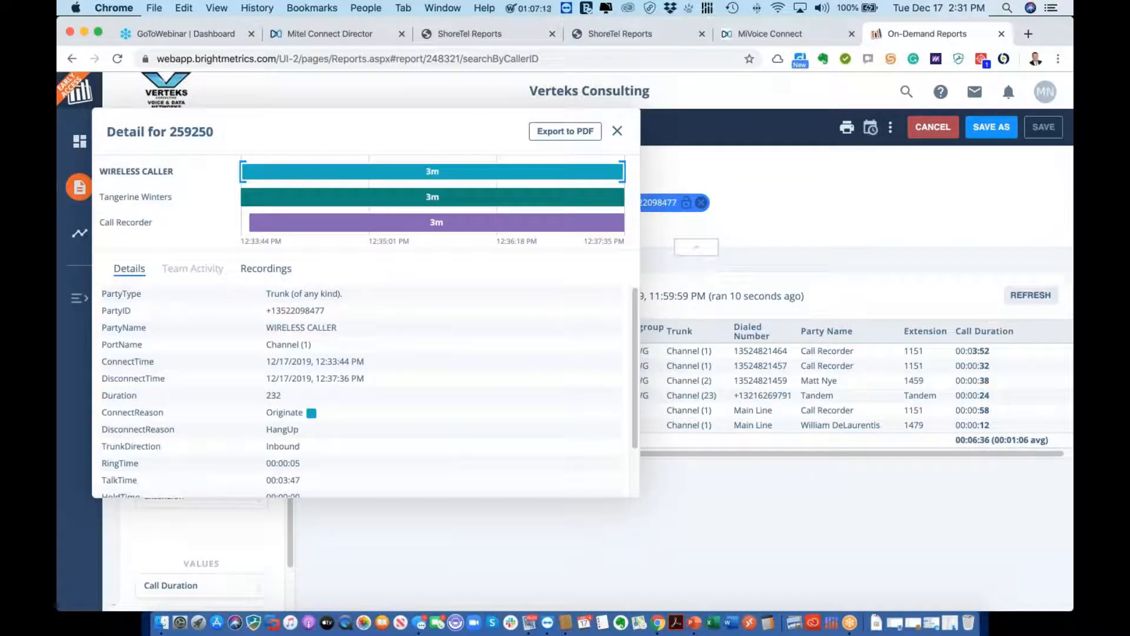
pyautogui.click(618, 131)
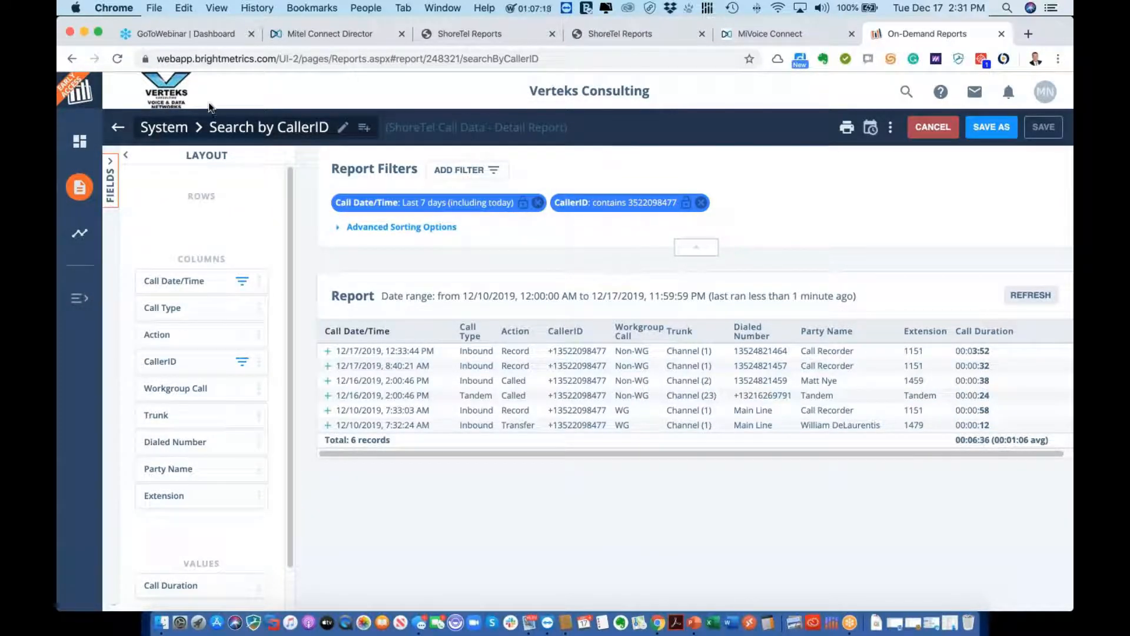
pyautogui.click(152, 128)
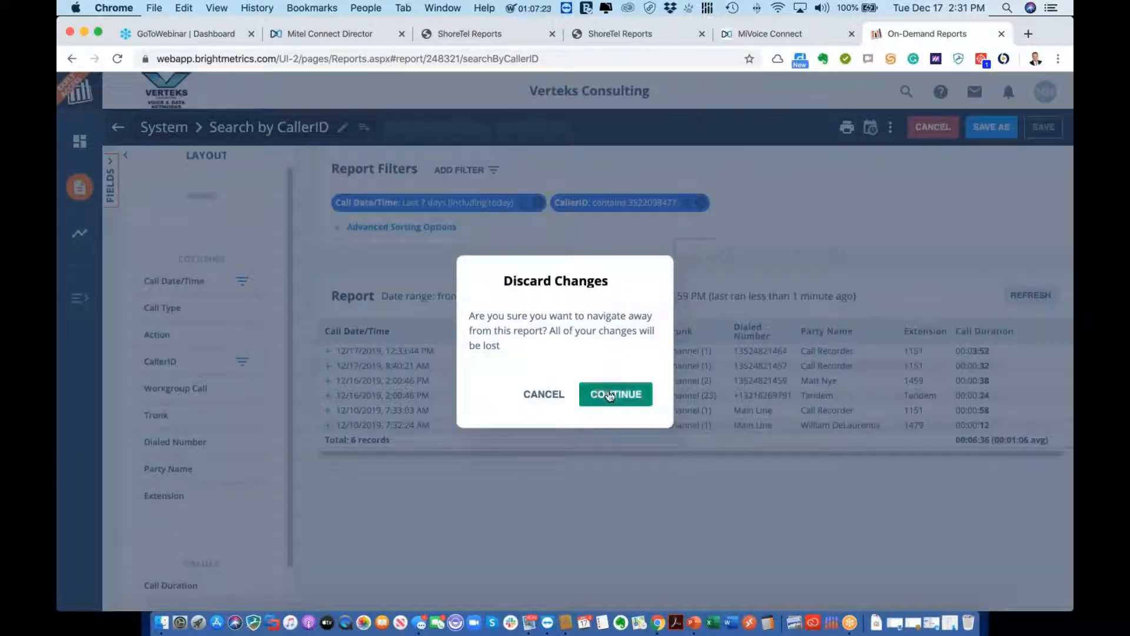
pyautogui.click(610, 395)
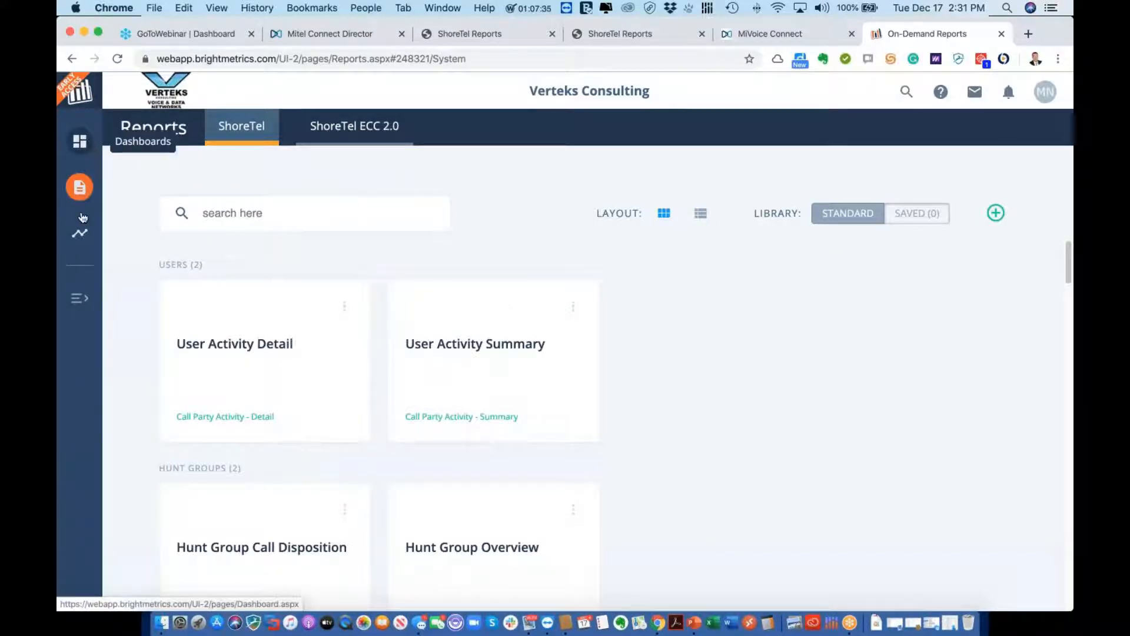
# Select VCI Main AA (1400) as the starting menu for the call routing diagram
pyautogui.click(79, 233)
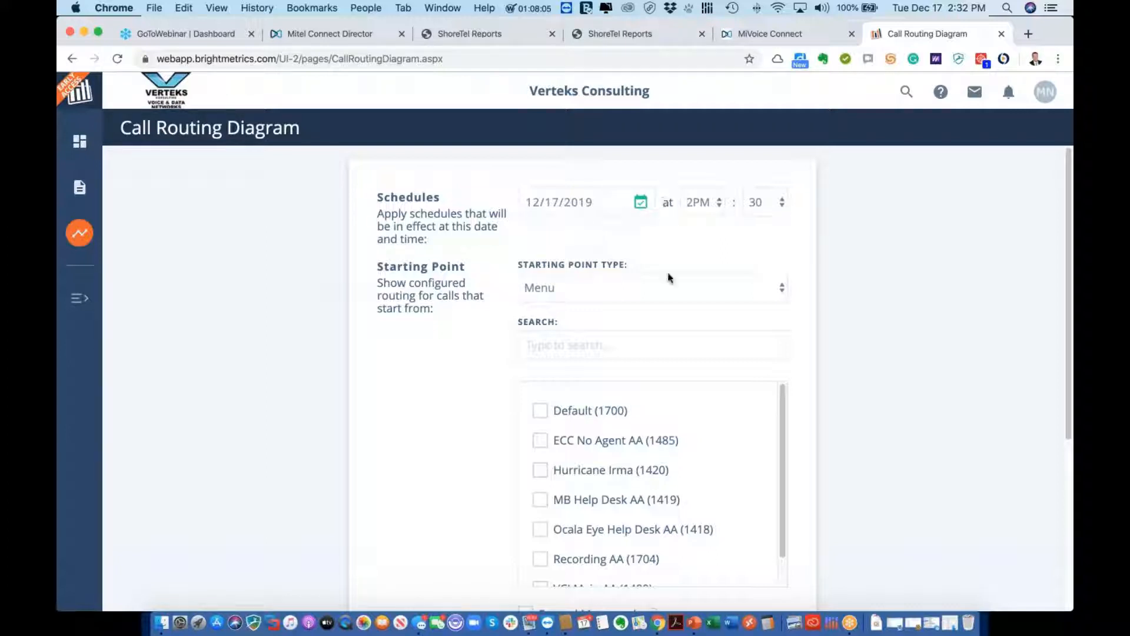
pyautogui.scroll(-1, 699, 429)
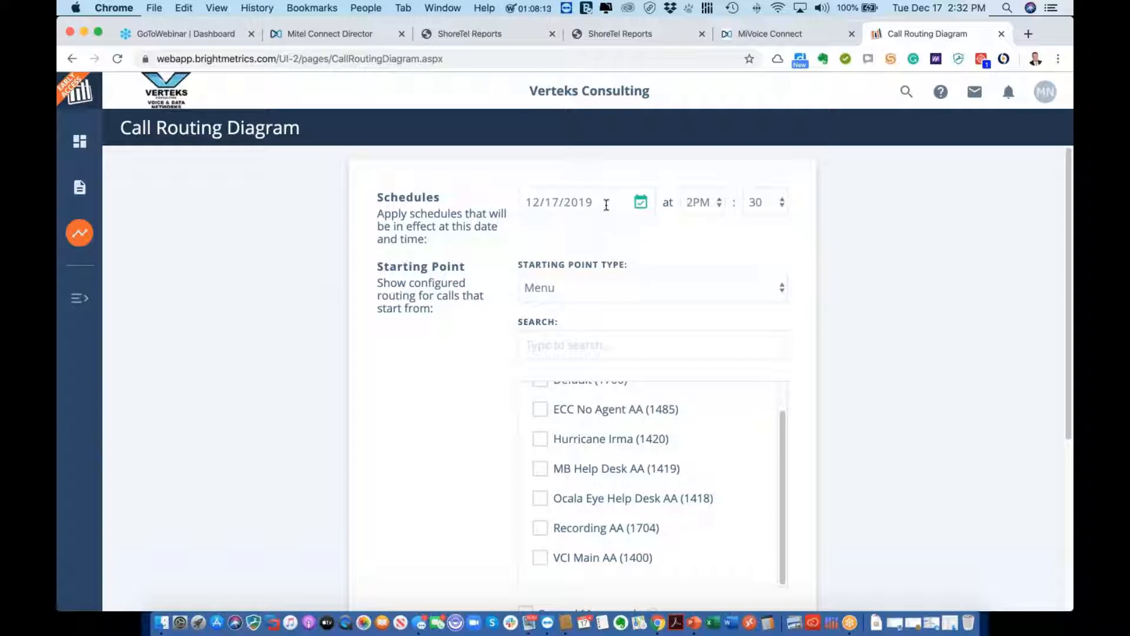
pyautogui.click(540, 560)
pyautogui.scroll(-5, 624, 517)
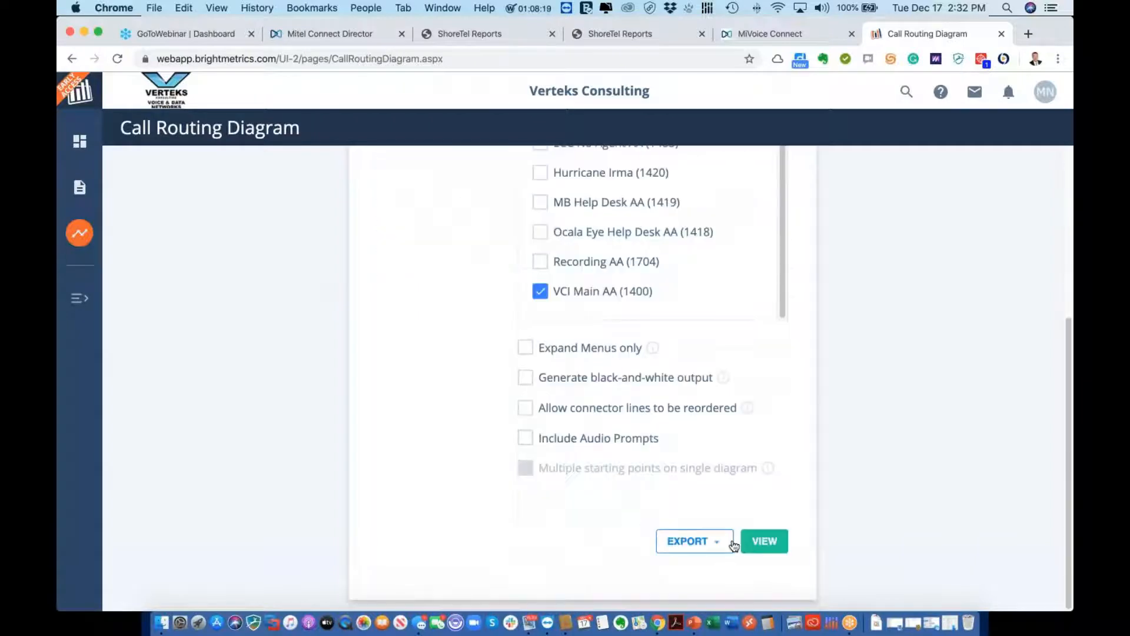
# Generate the VCI Main AA call routing diagram for 12/17/2019 2:30 PM and zoom in
pyautogui.click(759, 546)
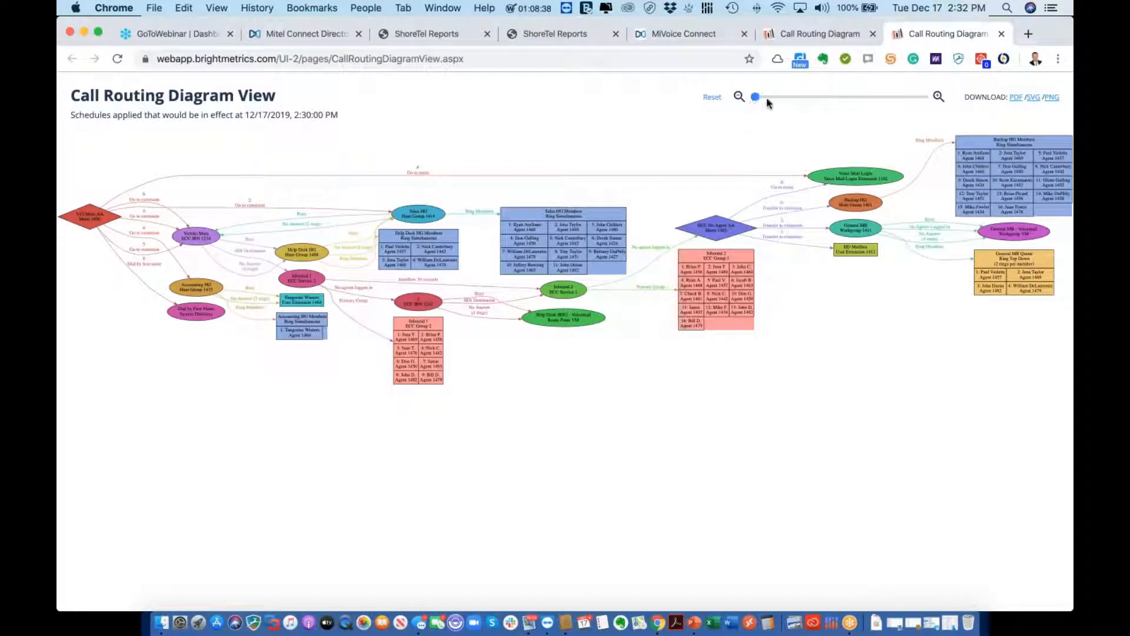
pyautogui.moveTo(756, 97); pyautogui.dragTo(868, 97)
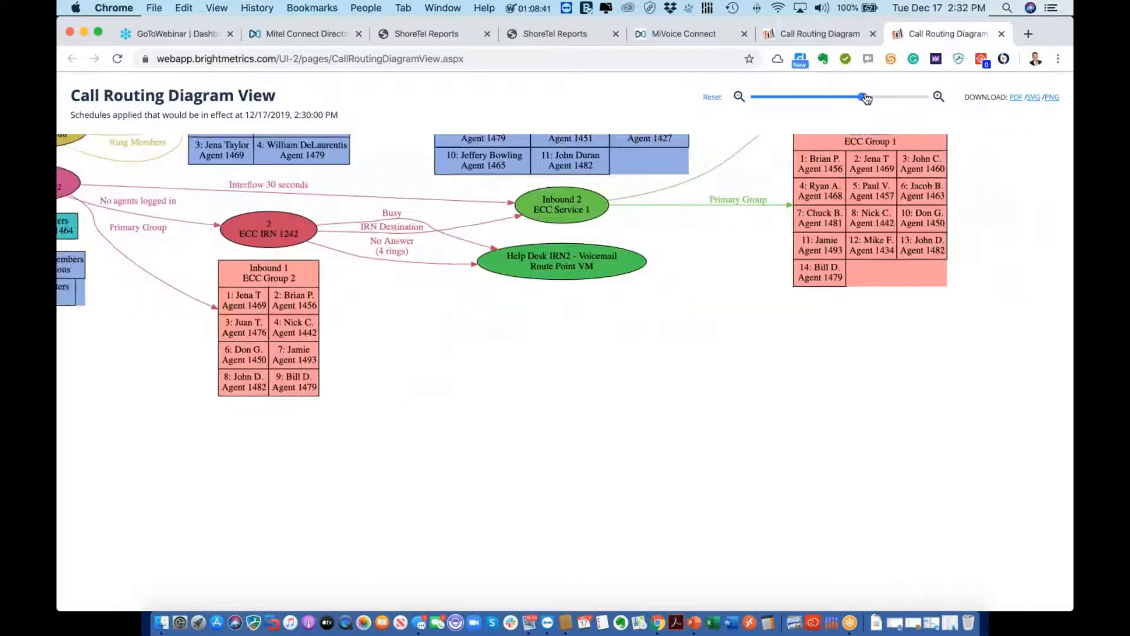
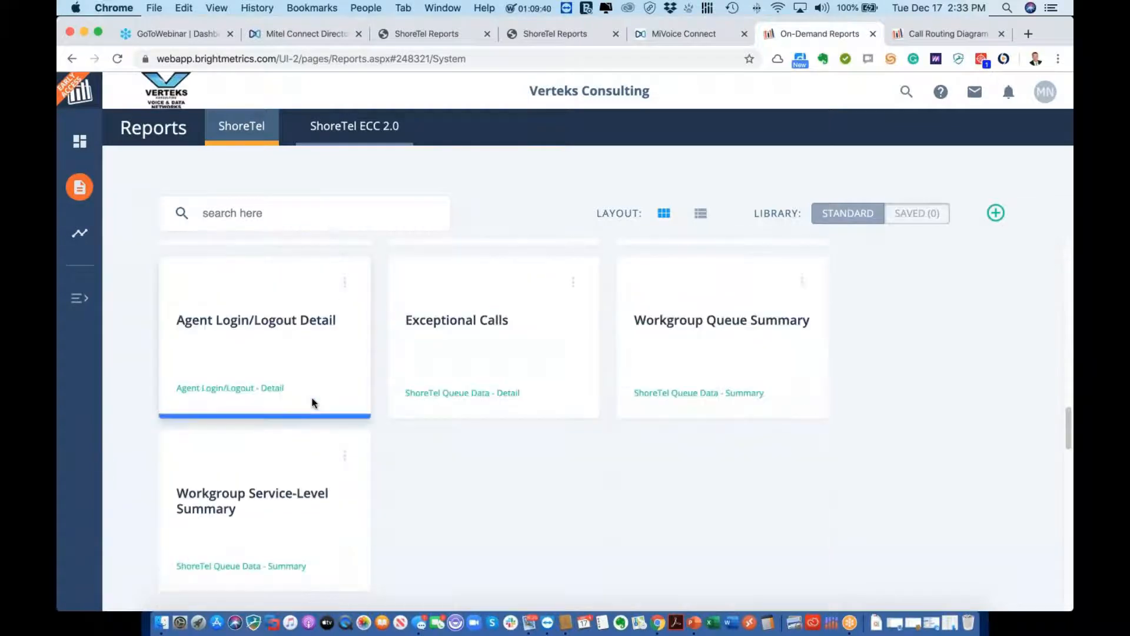
# Open the Extension References - All report and set its Target Name filter to match the user's name
pyautogui.scroll(-5, 313, 400)
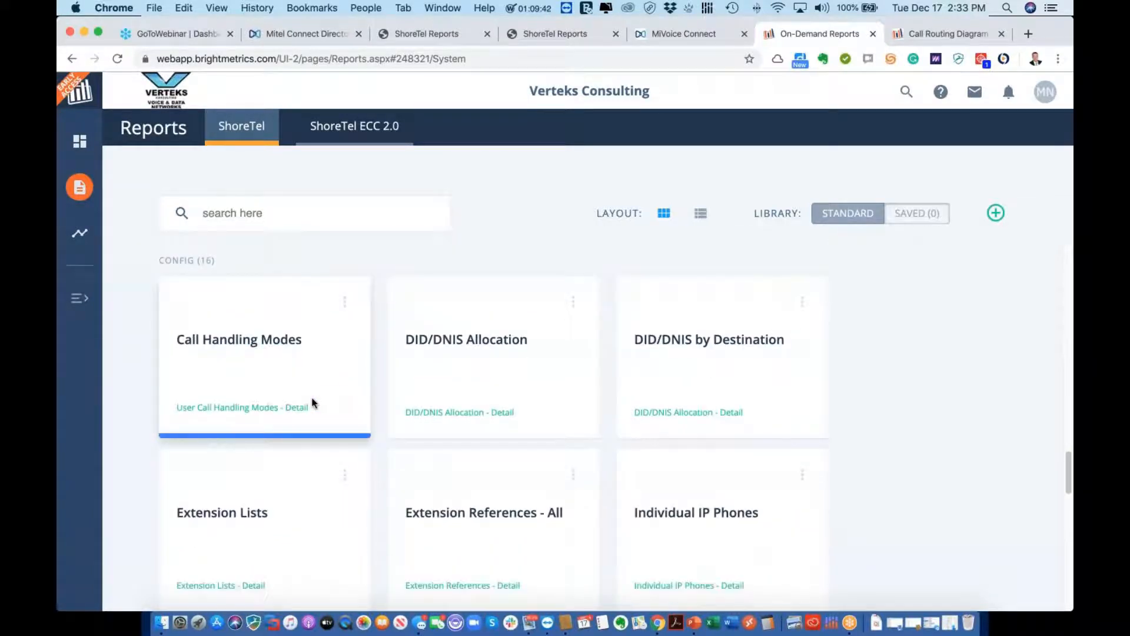
pyautogui.scroll(-1, 313, 401)
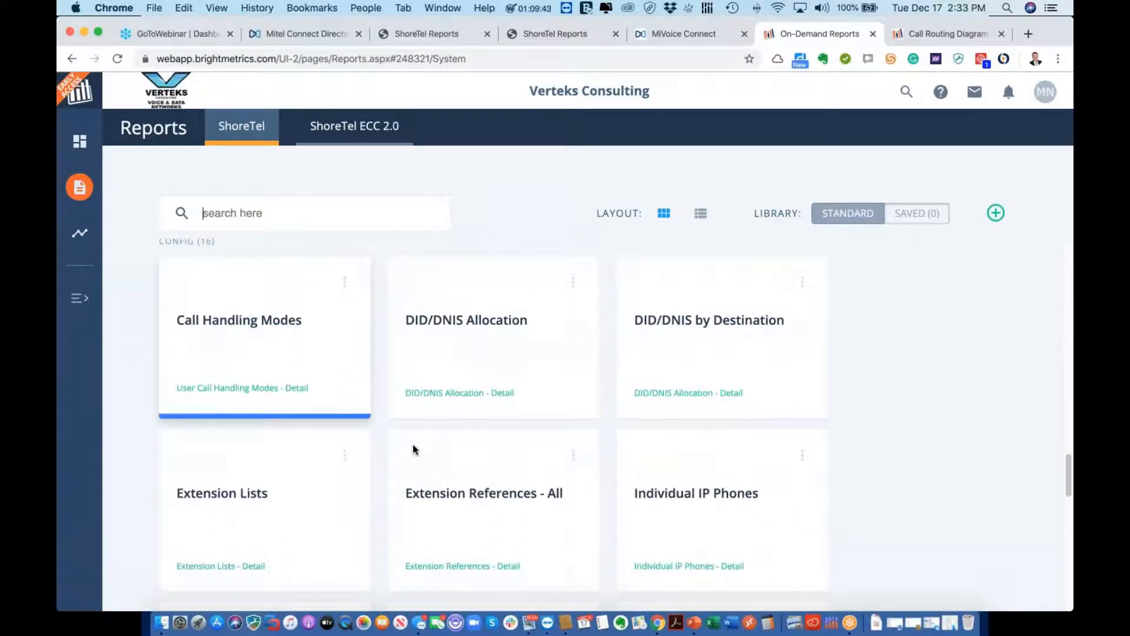
pyautogui.click(471, 494)
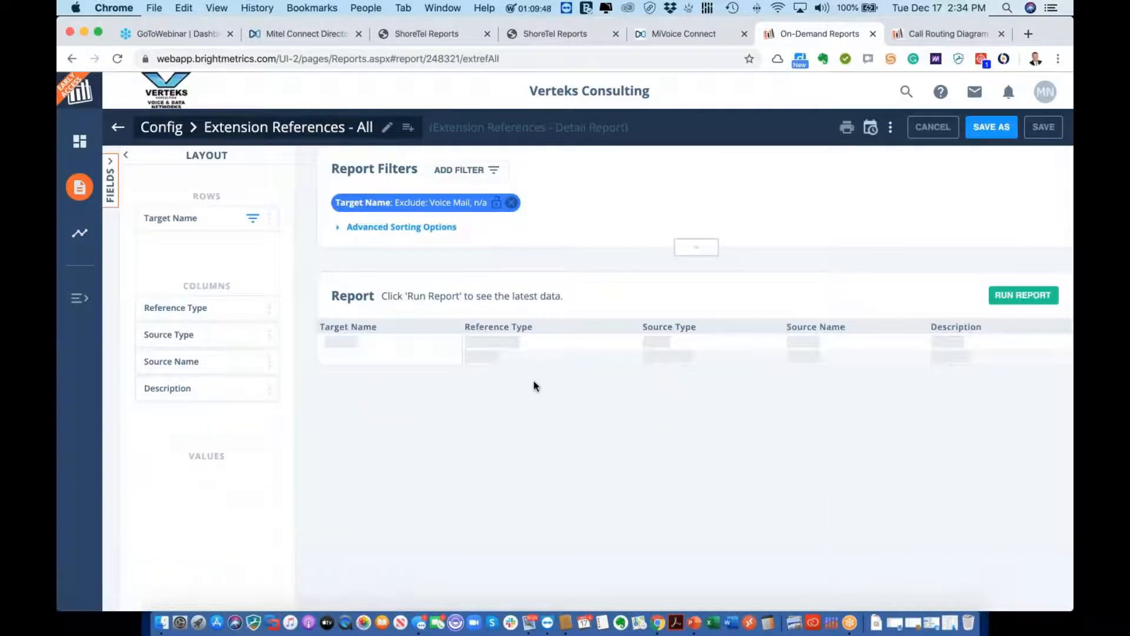
pyautogui.click(463, 209)
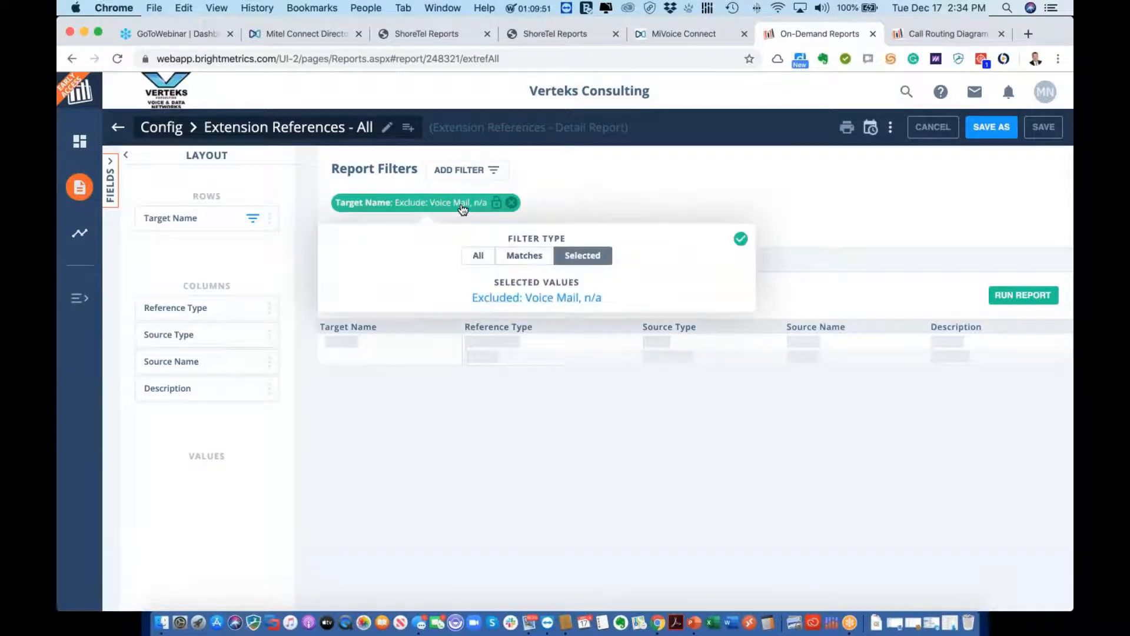
pyautogui.click(517, 258)
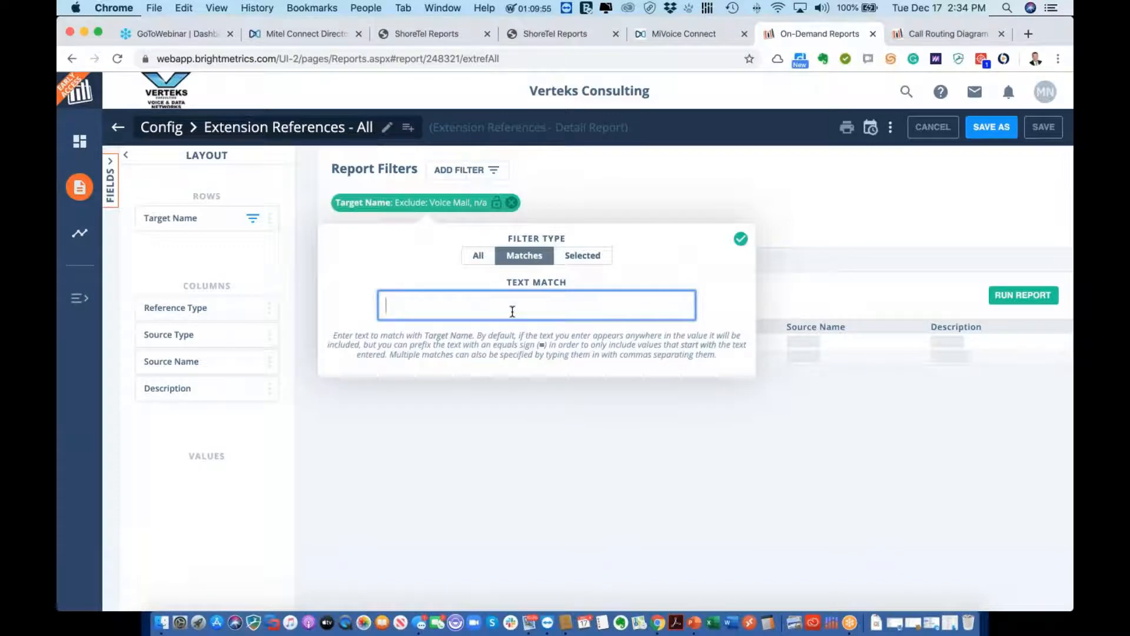
pyautogui.press('Return')
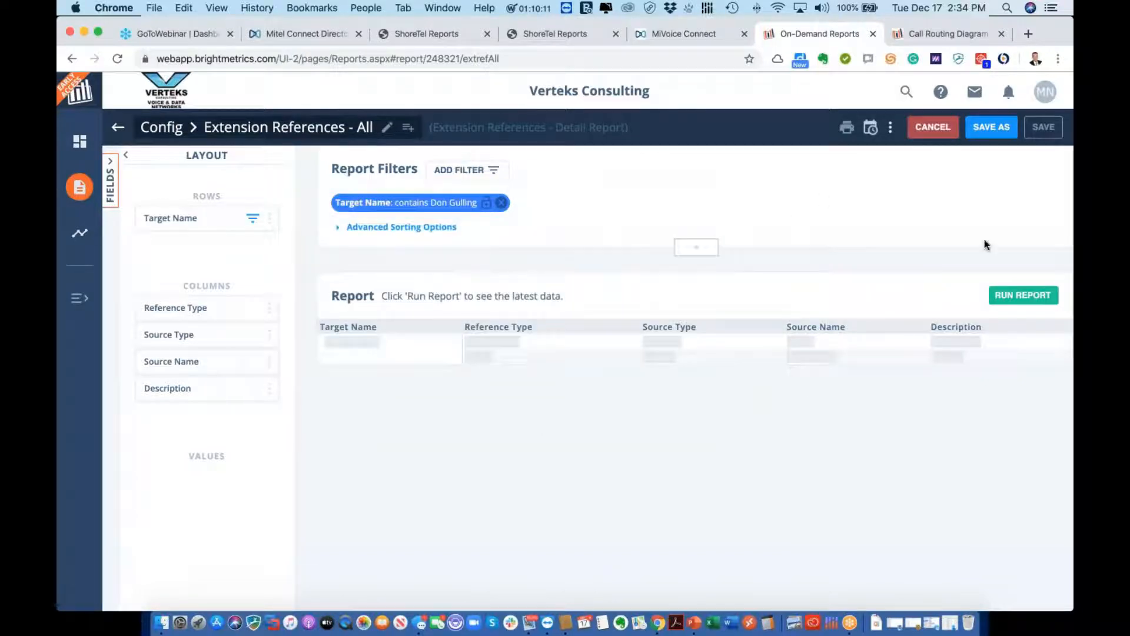
# Run the filtered report and review its 18 extension, hunt group, phone-button and DID references
pyautogui.click(1003, 298)
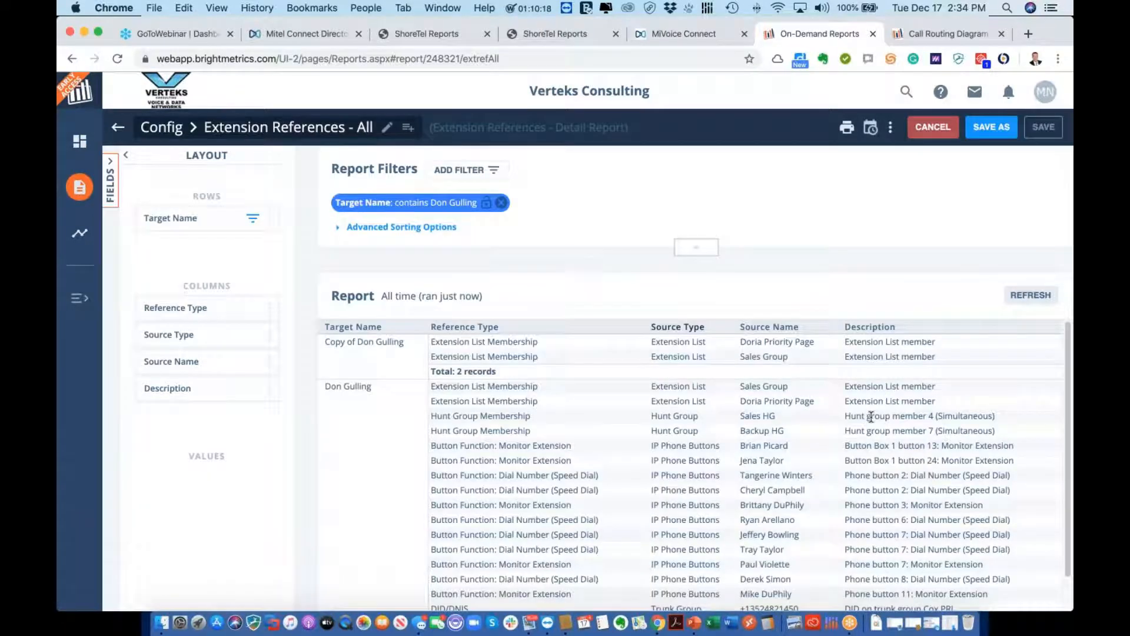
pyautogui.scroll(-1, 872, 416)
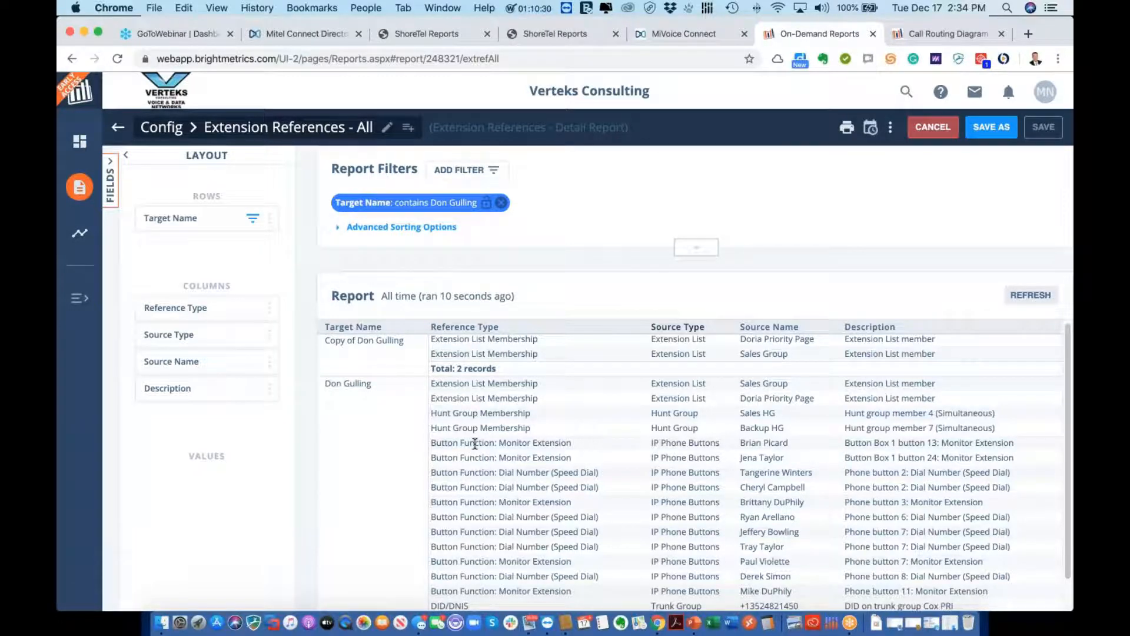
pyautogui.scroll(-1, 358, 384)
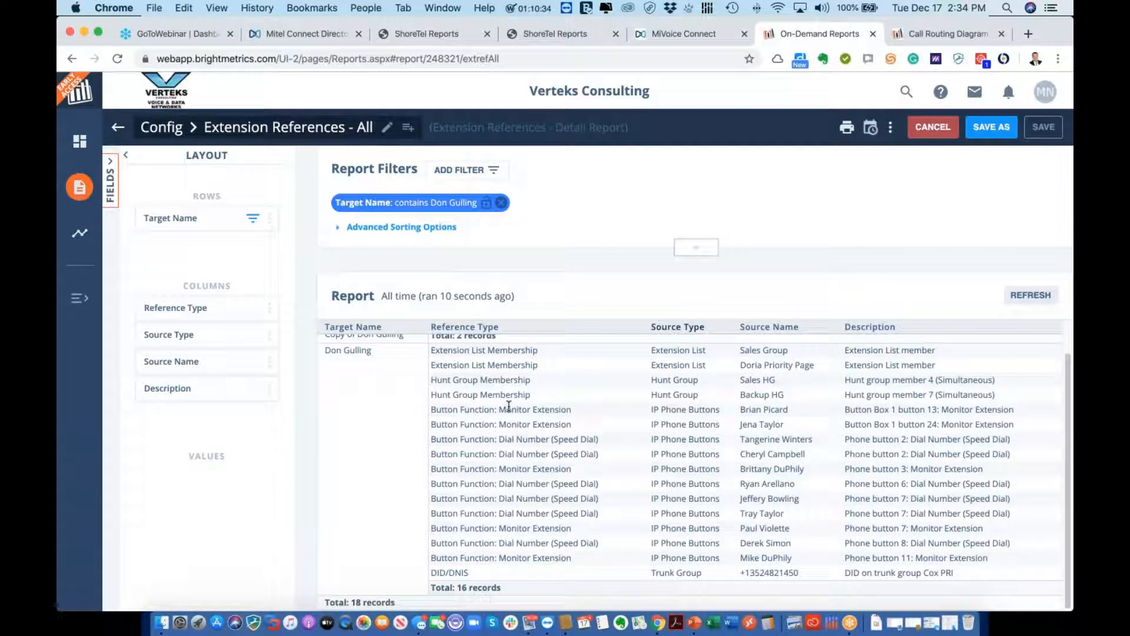
pyautogui.click(1061, 164)
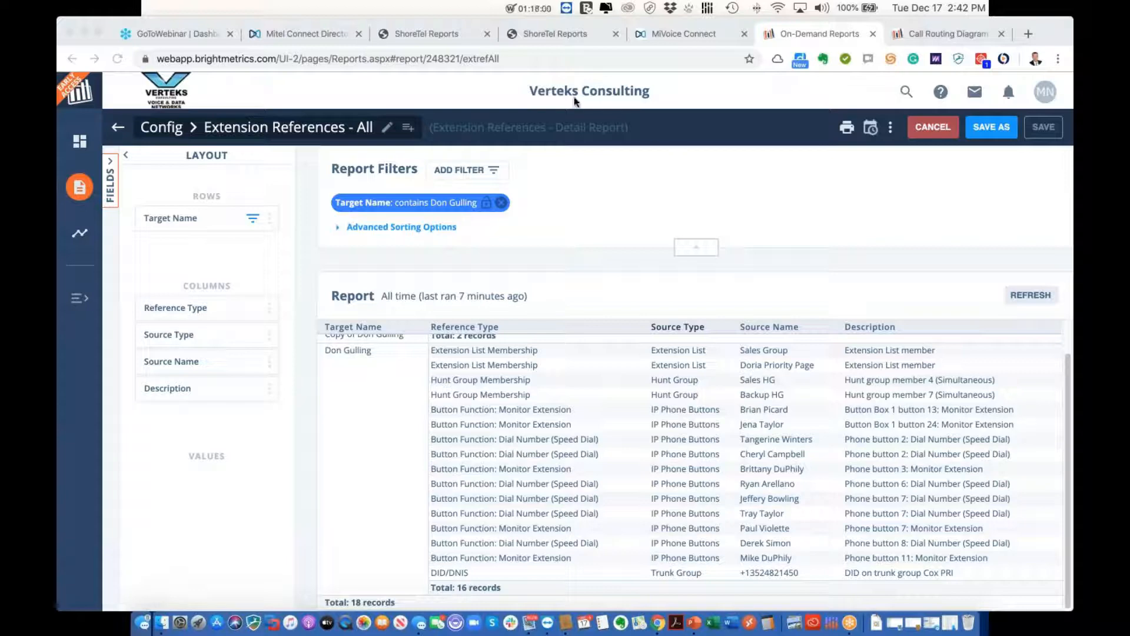
# Go to Director's Administration Hunt Groups list, showing nine groups with Accounting HG (1415) open
pyautogui.click(659, 35)
pyautogui.click(316, 37)
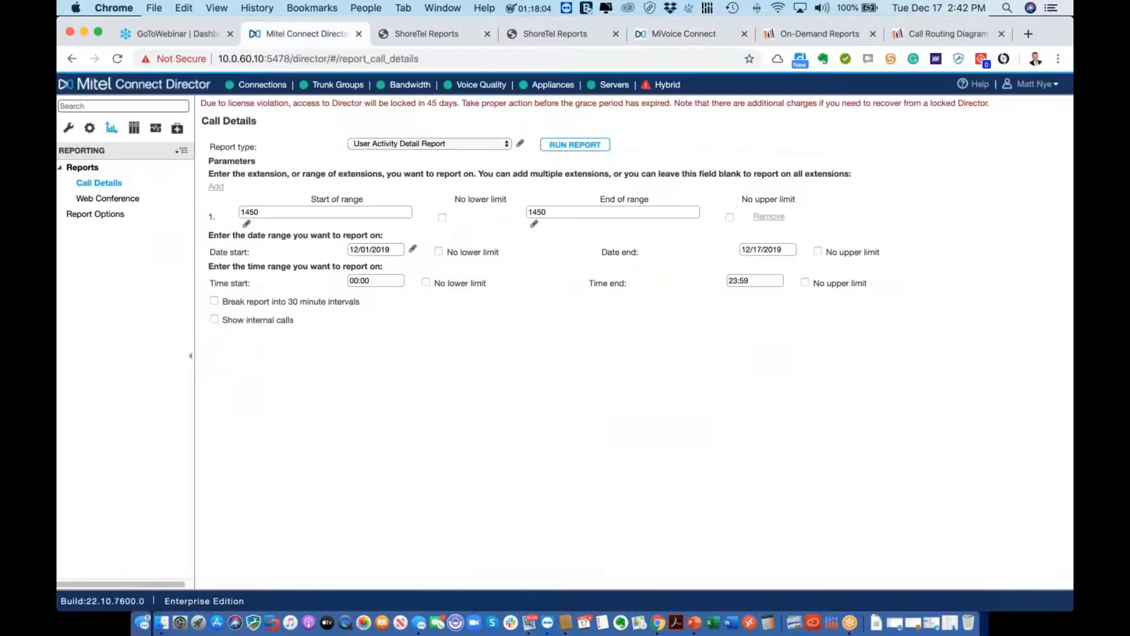
pyautogui.click(66, 129)
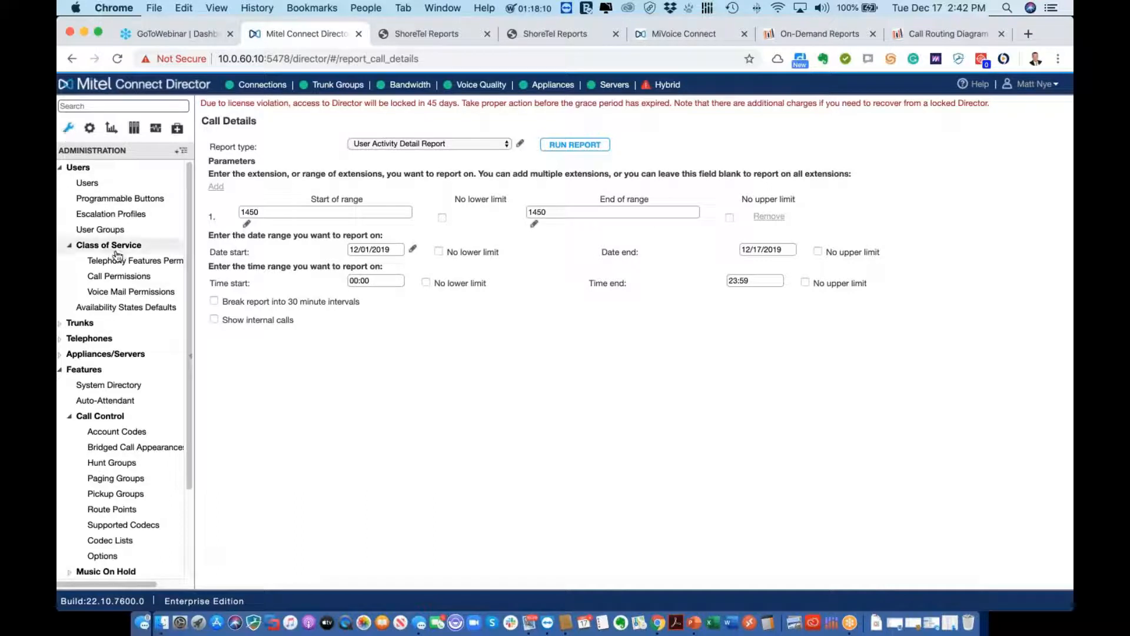
pyautogui.click(144, 463)
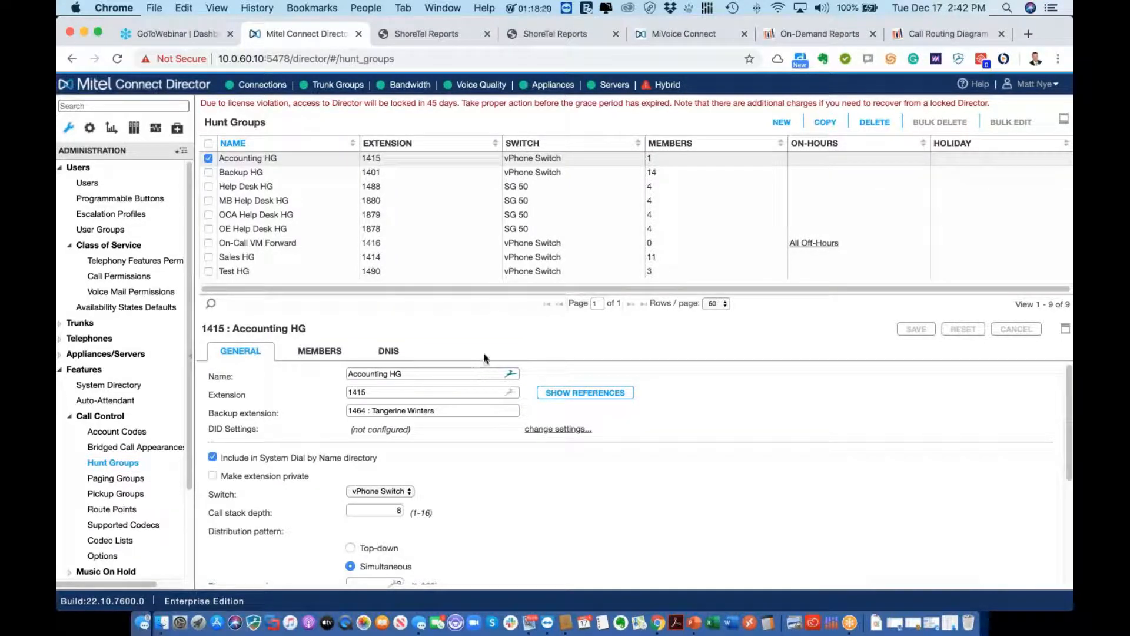
pyautogui.click(209, 159)
pyautogui.click(209, 272)
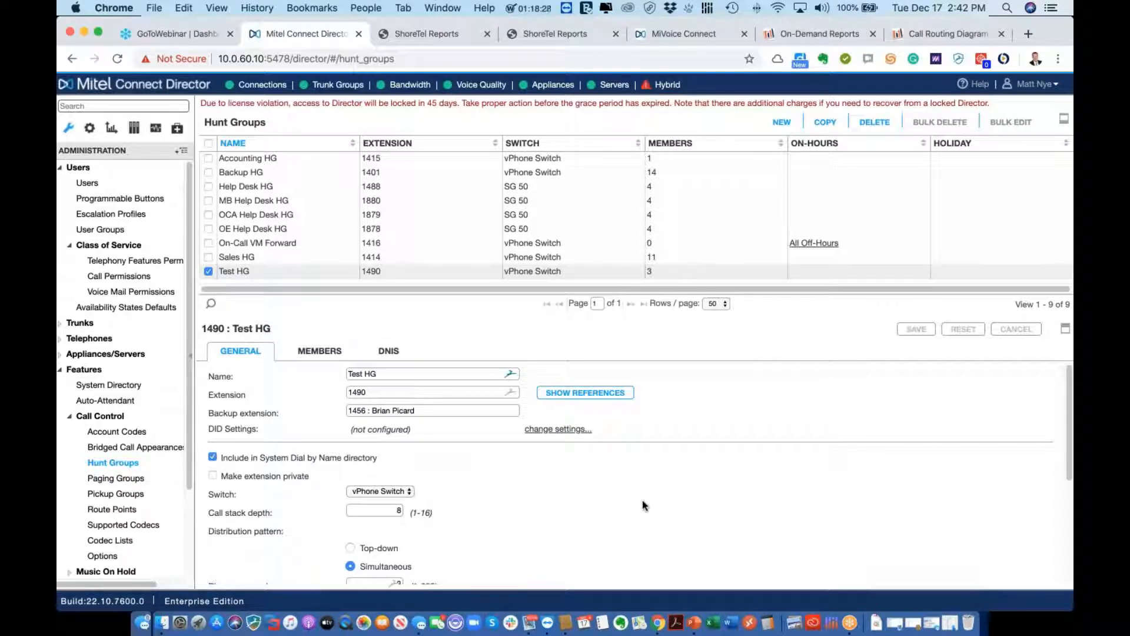
pyautogui.scroll(-5, 644, 504)
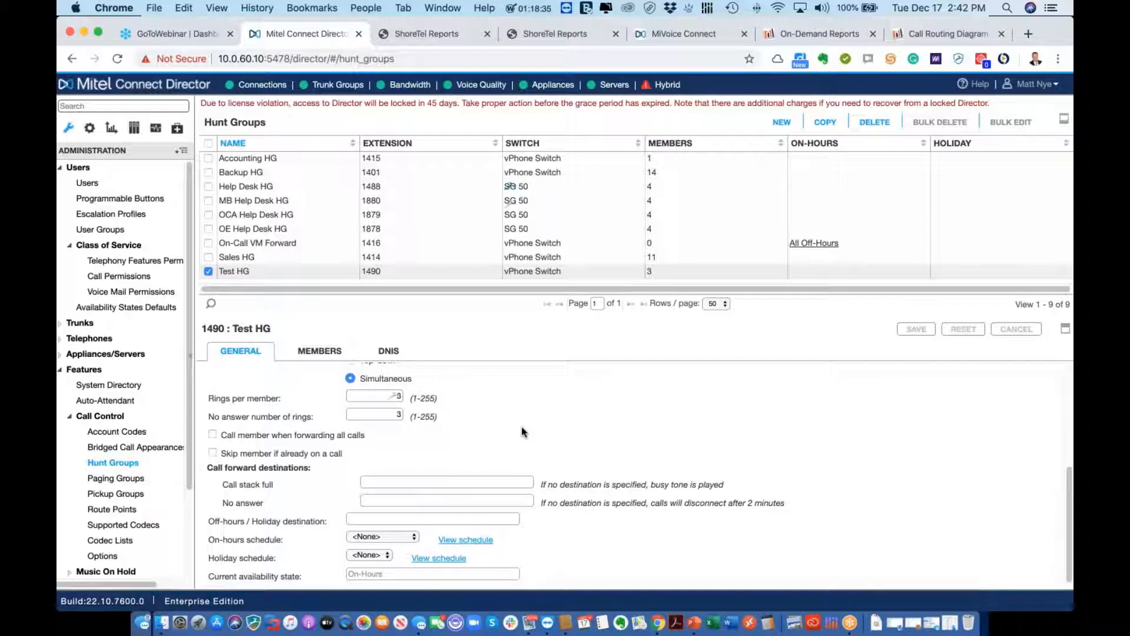
pyautogui.scroll(3, 522, 432)
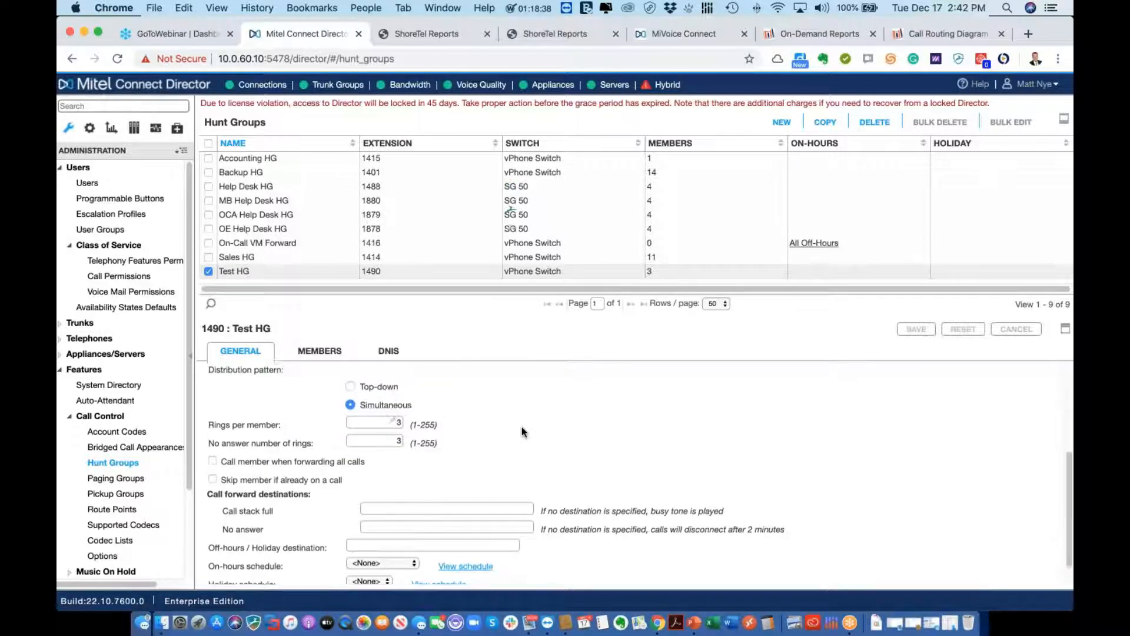
pyautogui.scroll(3, 522, 432)
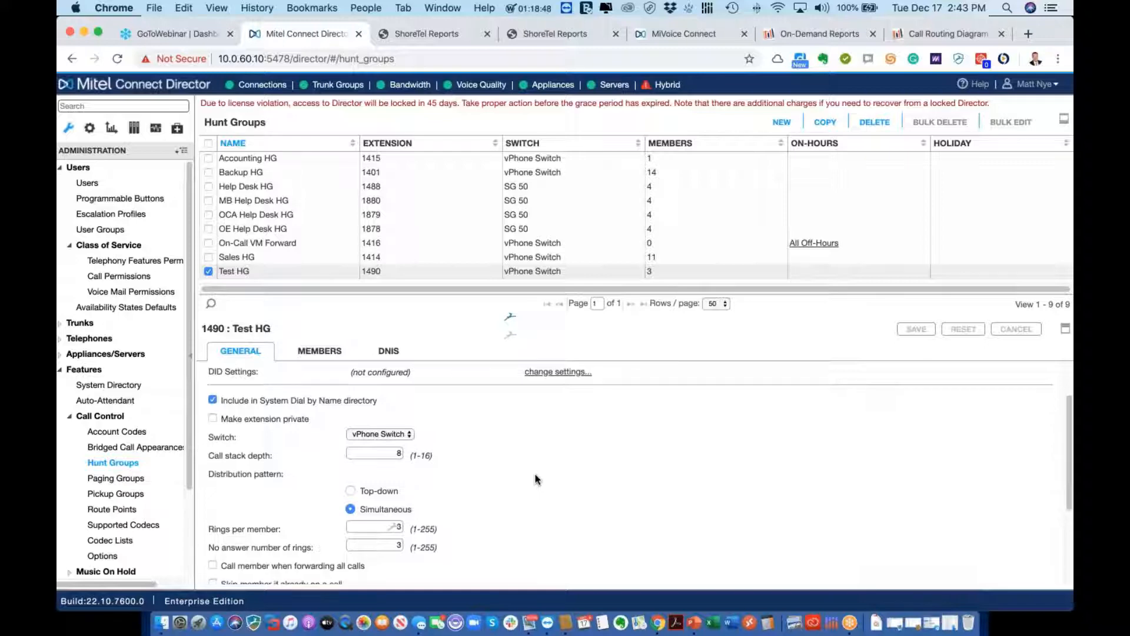
pyautogui.scroll(-3, 536, 480)
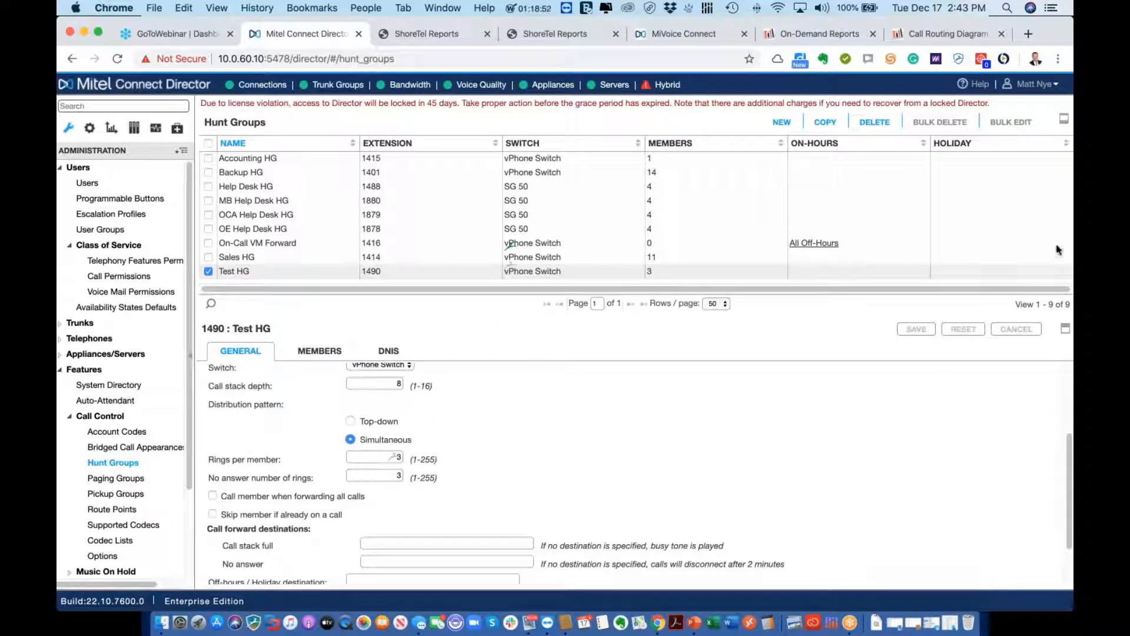
pyautogui.click(1068, 188)
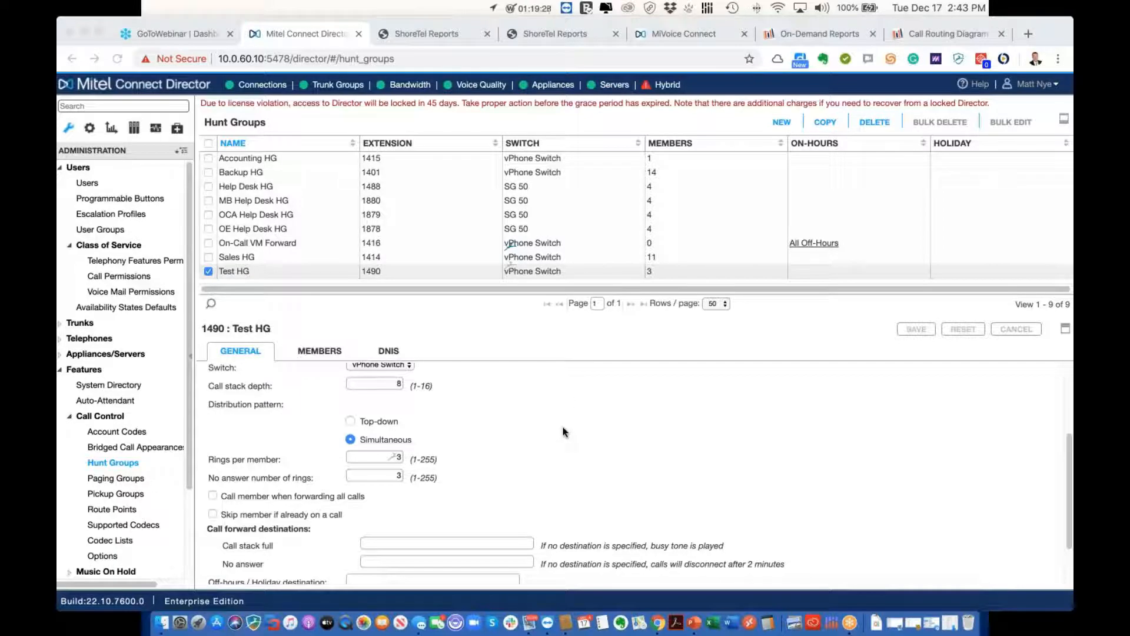
pyautogui.scroll(-2, 564, 432)
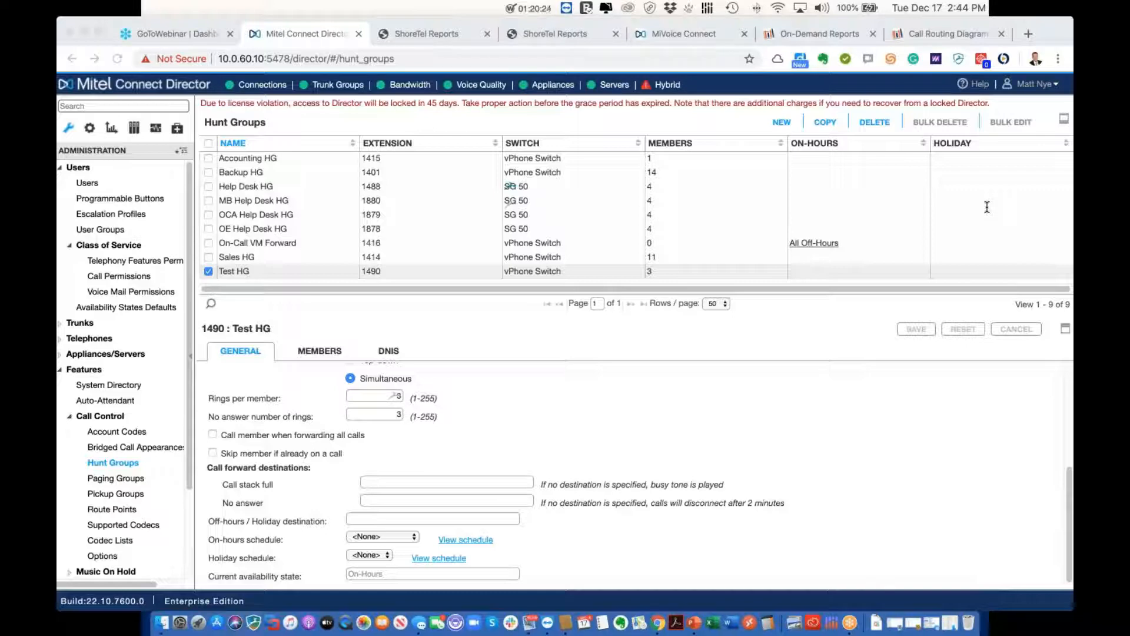
# Leave the unsaved Brightmetrics report and return to Test HG's settings in Director
pyautogui.click(809, 34)
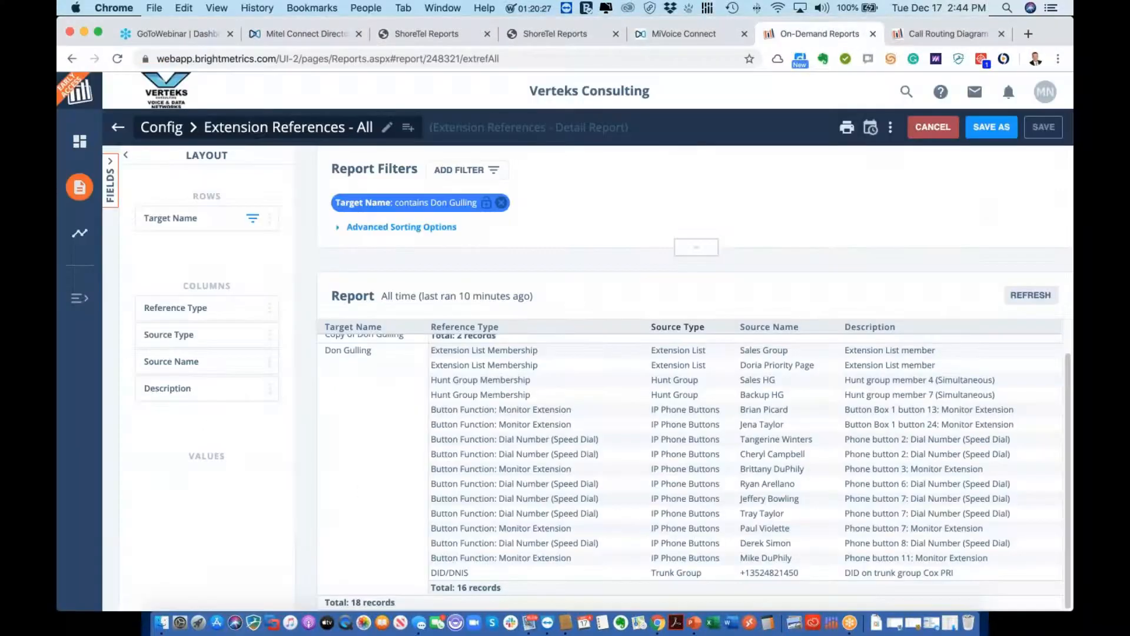
pyautogui.click(81, 188)
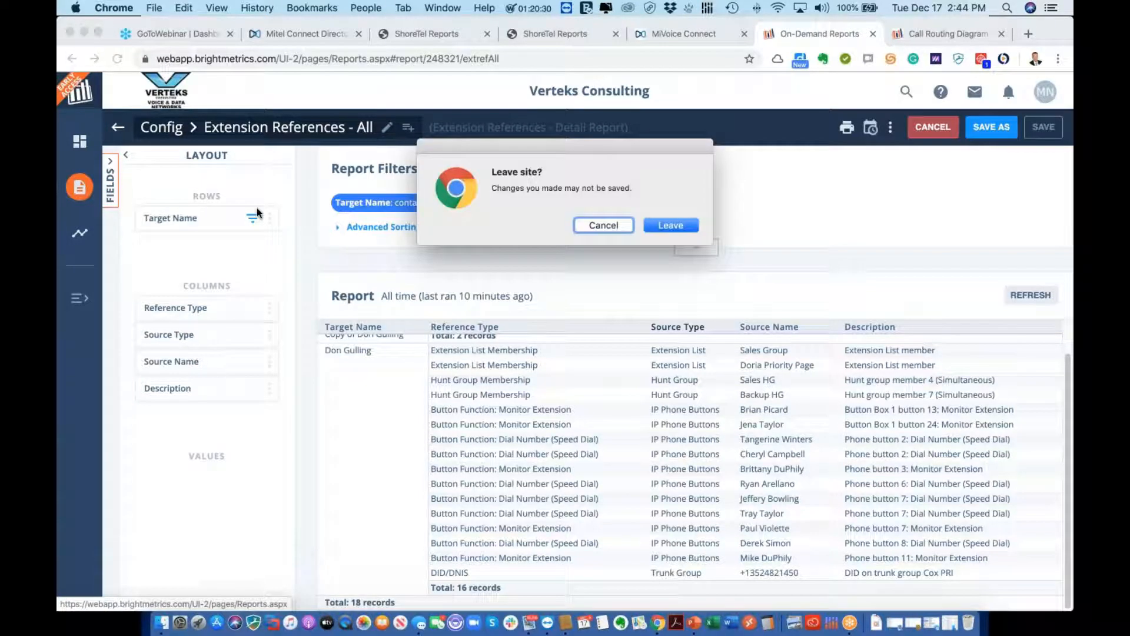
pyautogui.click(671, 226)
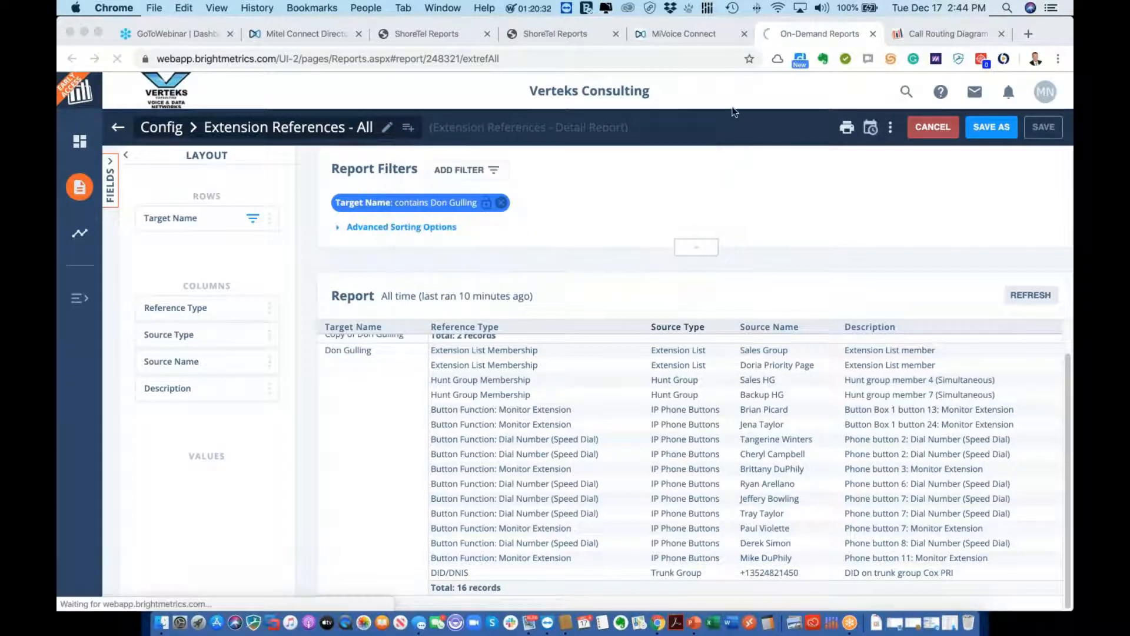
pyautogui.click(342, 35)
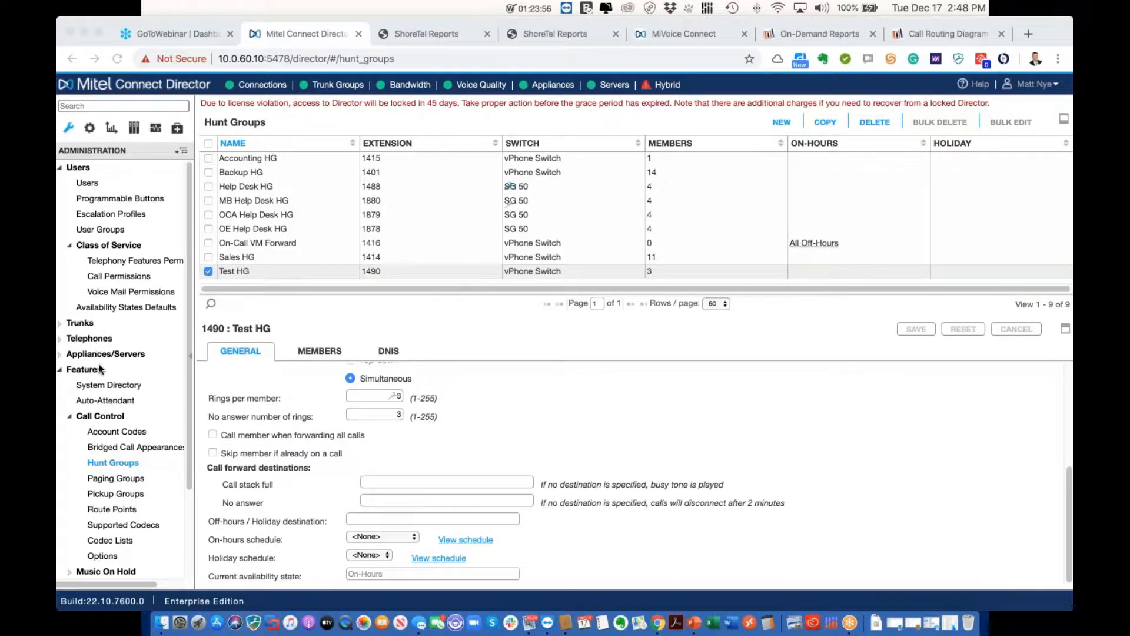
# Open the 46-user list and sync extension 1483's account from Active Directory
pyautogui.click(96, 185)
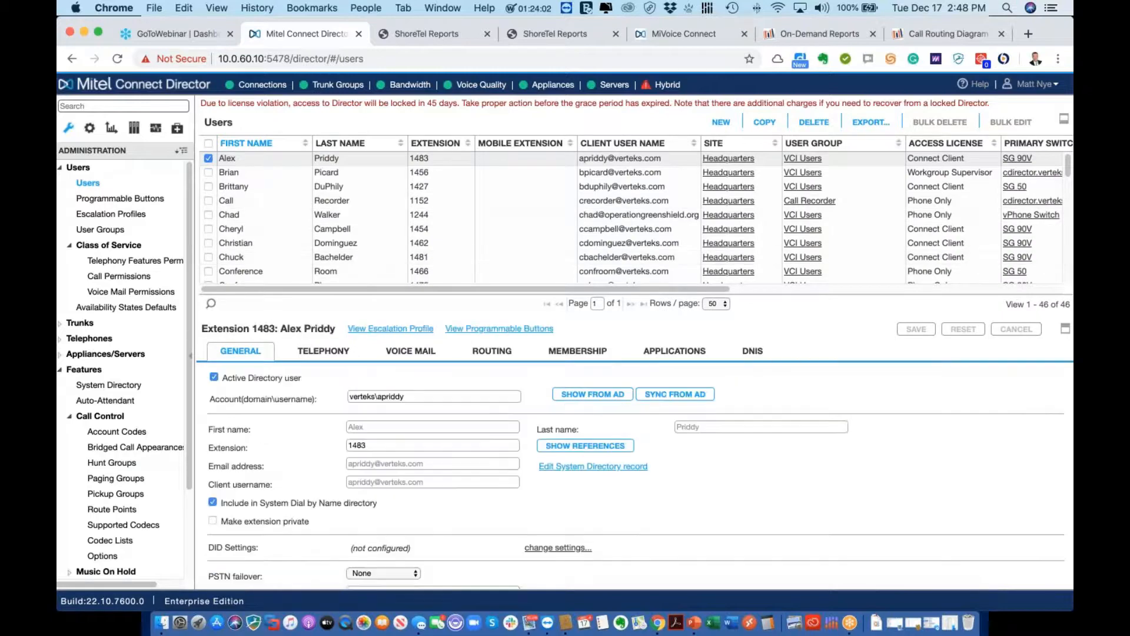
pyautogui.click(684, 400)
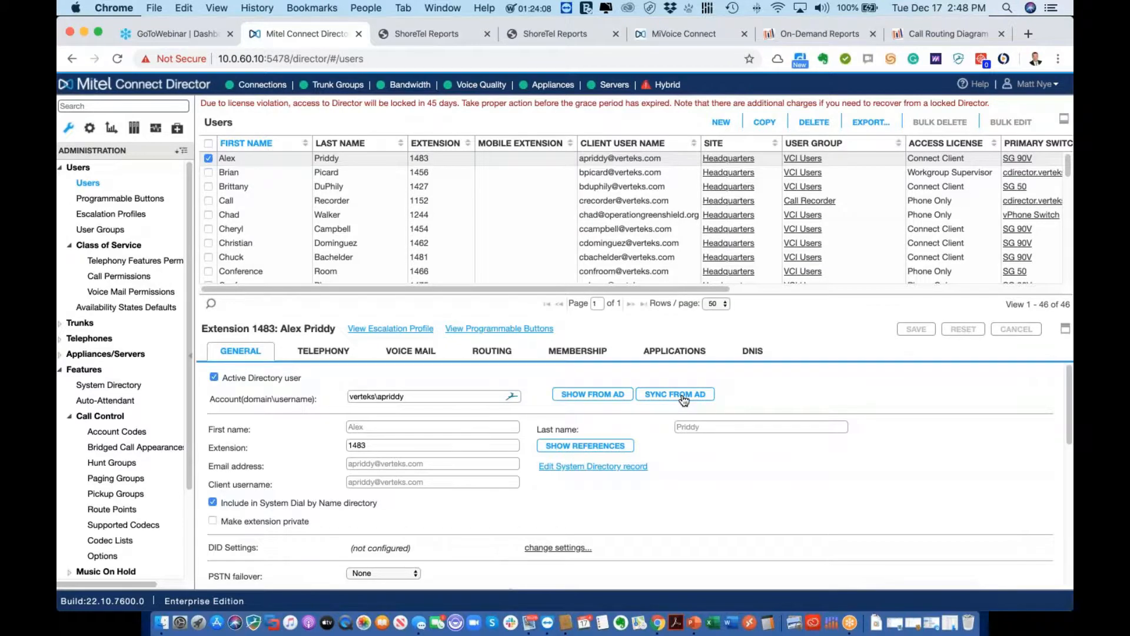